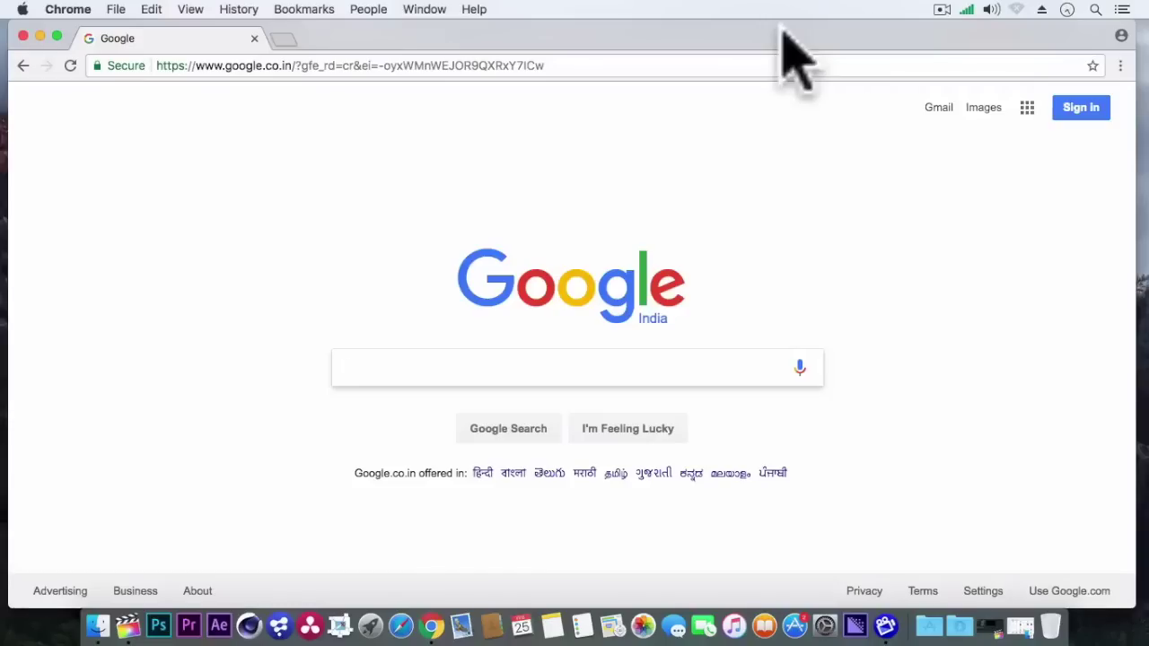
- Search Google for 'eiffel tower' background footage using the autocomplete suggestion
{"action": "type", "text": "Eiffel"}
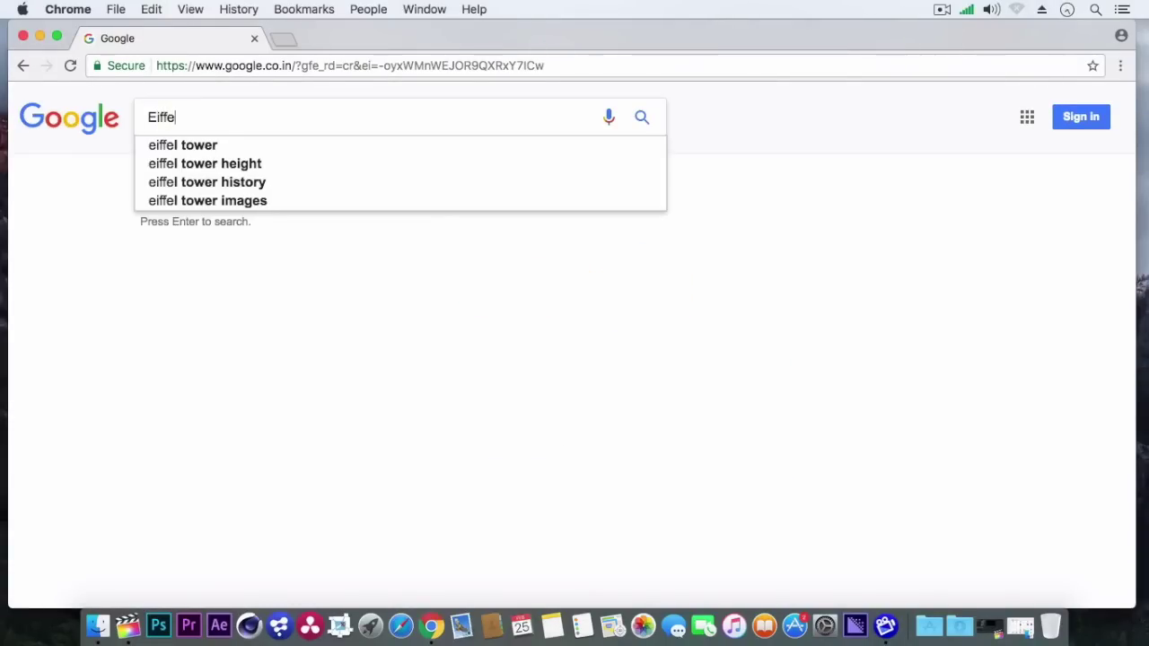
{"action": "key", "text": "Down"}
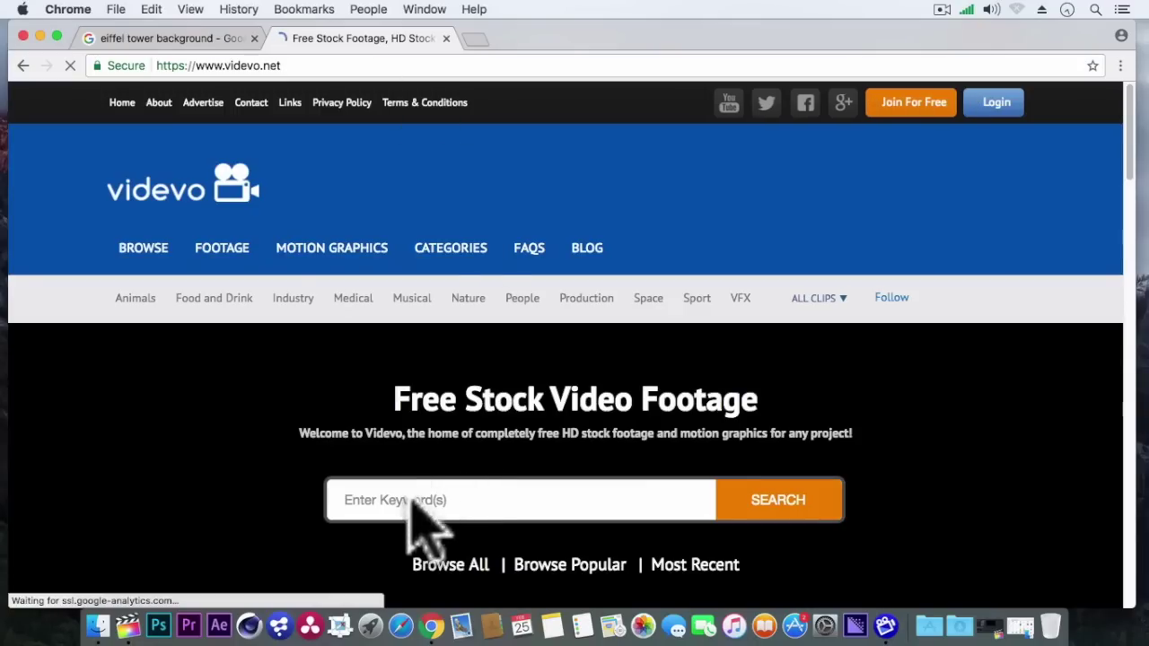
- Search Videvo's free footage for 'eiffel tower' and scan the first results
{"action": "left_click", "coordinate": [408, 500]}
{"action": "type", "text": "eif"}
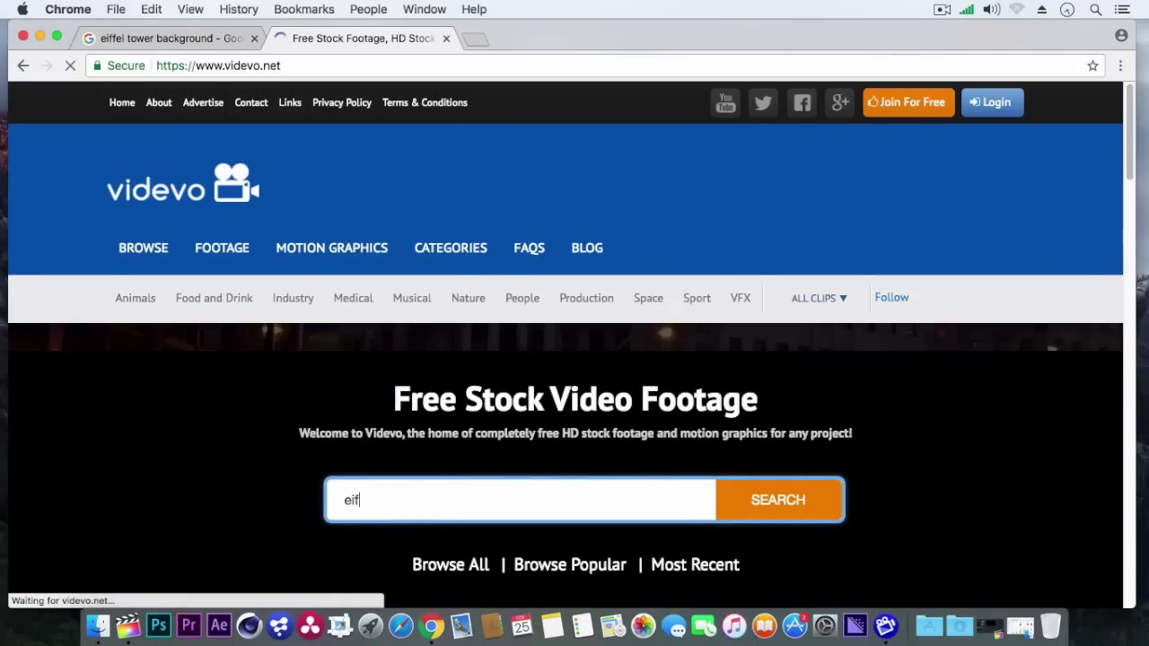
{"action": "type", "text": "fel to"}
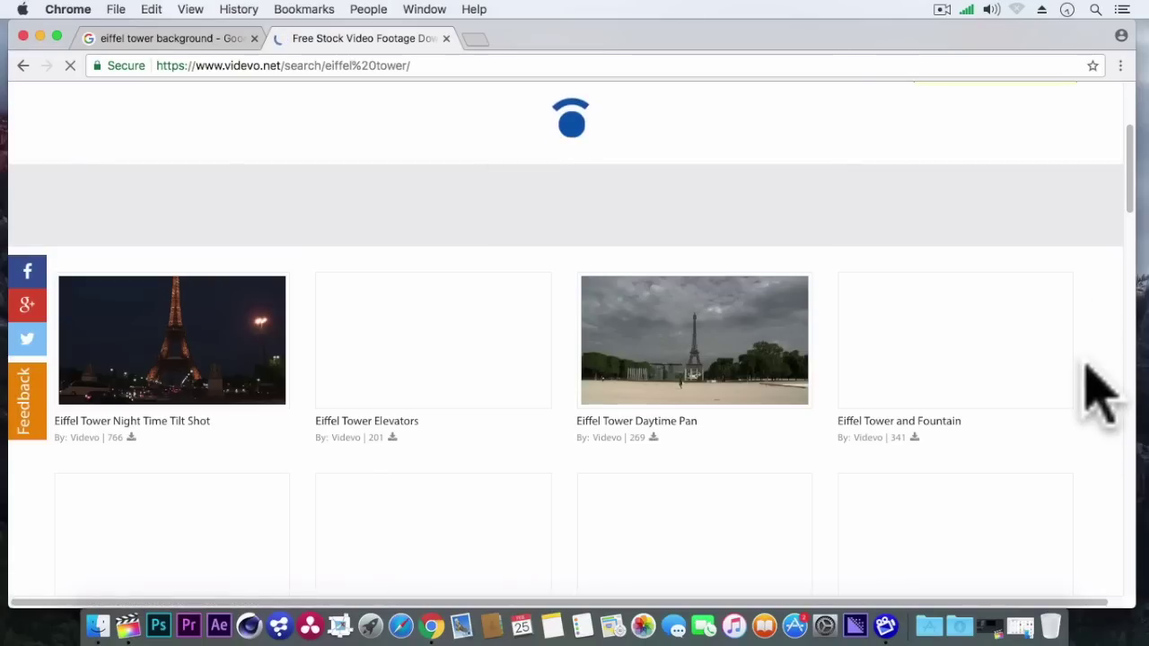
{"action": "mouse_move", "coordinate": [684, 408]}
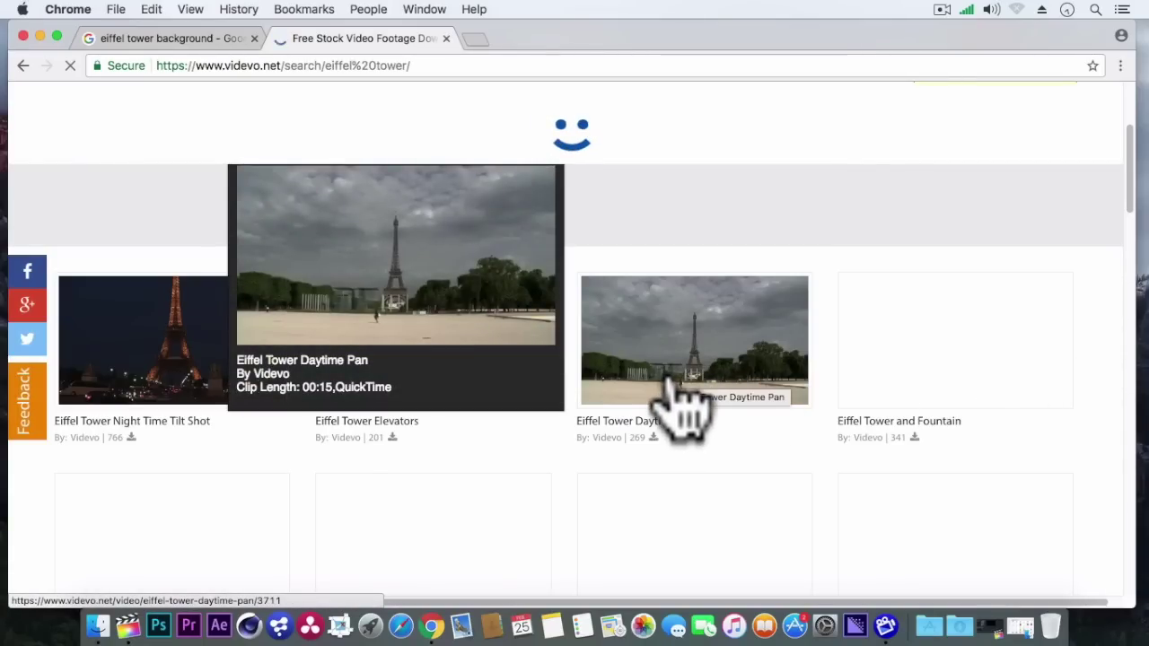
{"action": "scroll", "coordinate": [785, 388], "scroll_direction": "down", "scroll_amount": 5}
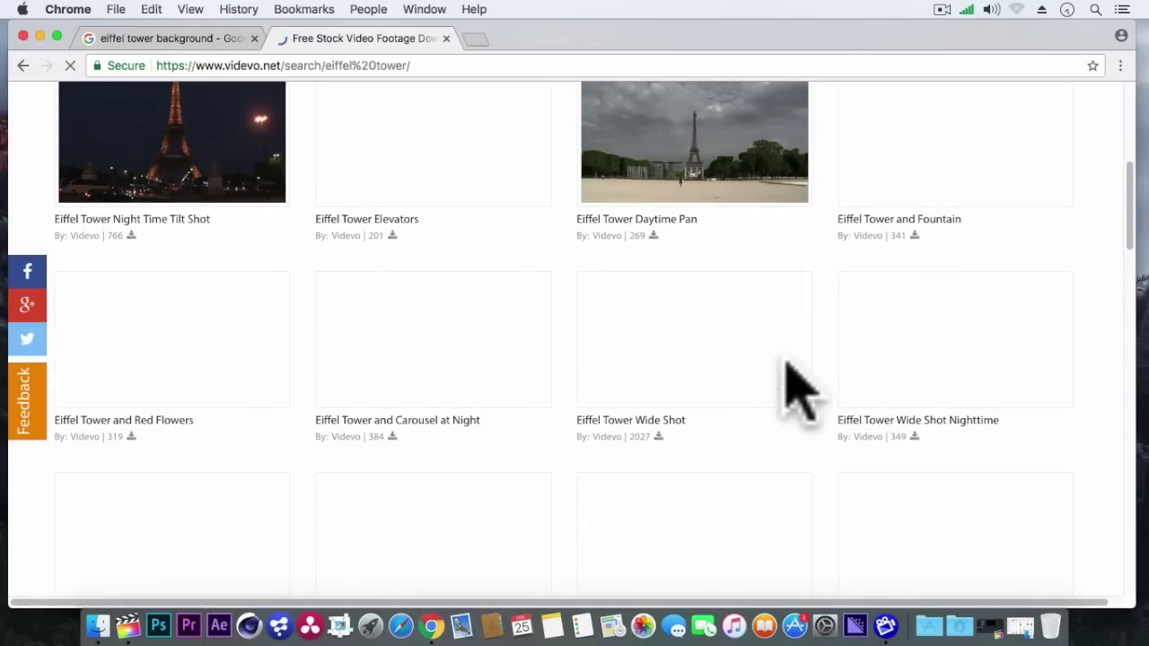
{"action": "scroll", "coordinate": [839, 390], "scroll_direction": "up", "scroll_amount": 10}
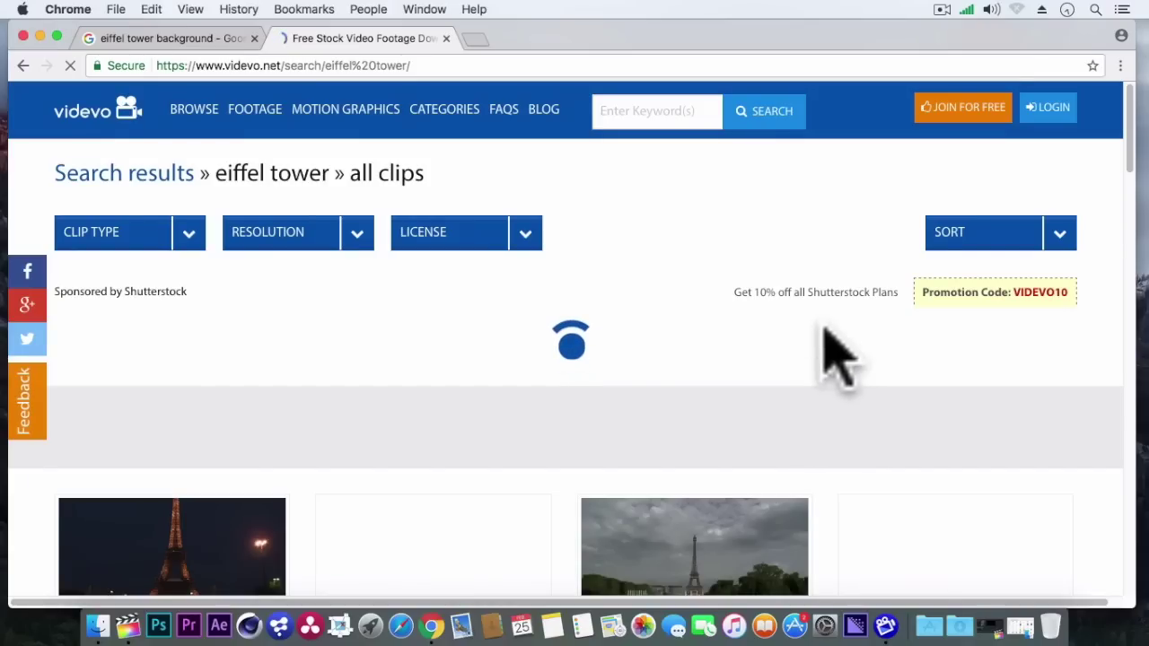
- Scroll further through the eiffel tower clip results grid
{"action": "left_click", "coordinate": [940, 9]}
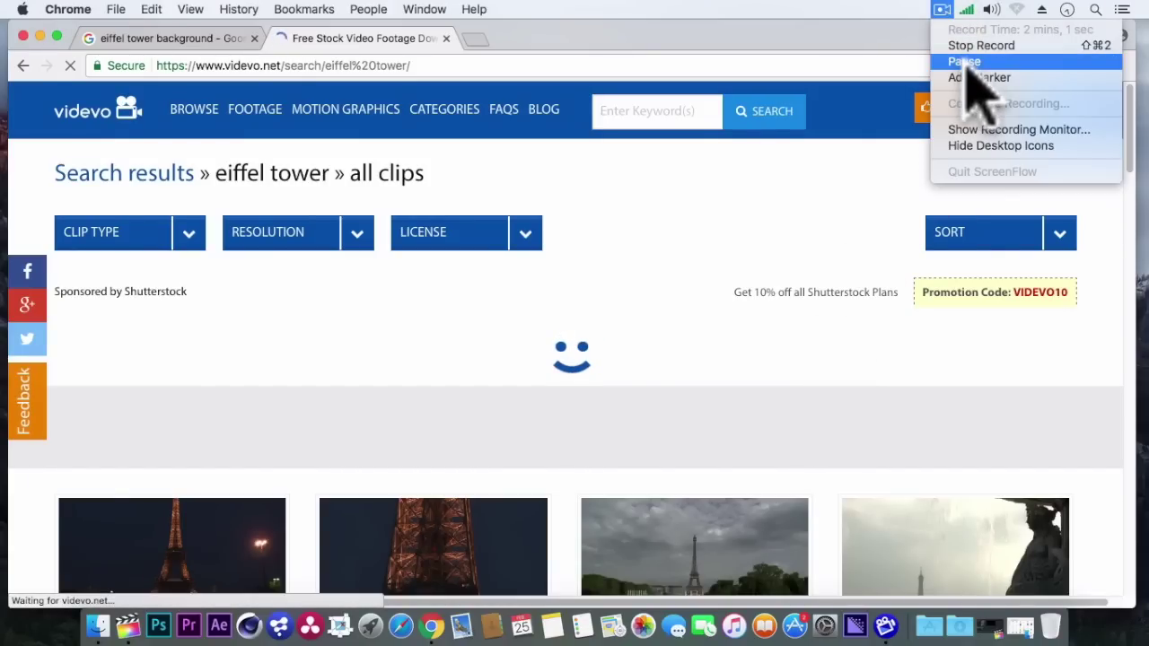
{"action": "left_click", "coordinate": [804, 238]}
{"action": "scroll", "coordinate": [814, 231], "scroll_direction": "down", "scroll_amount": 8}
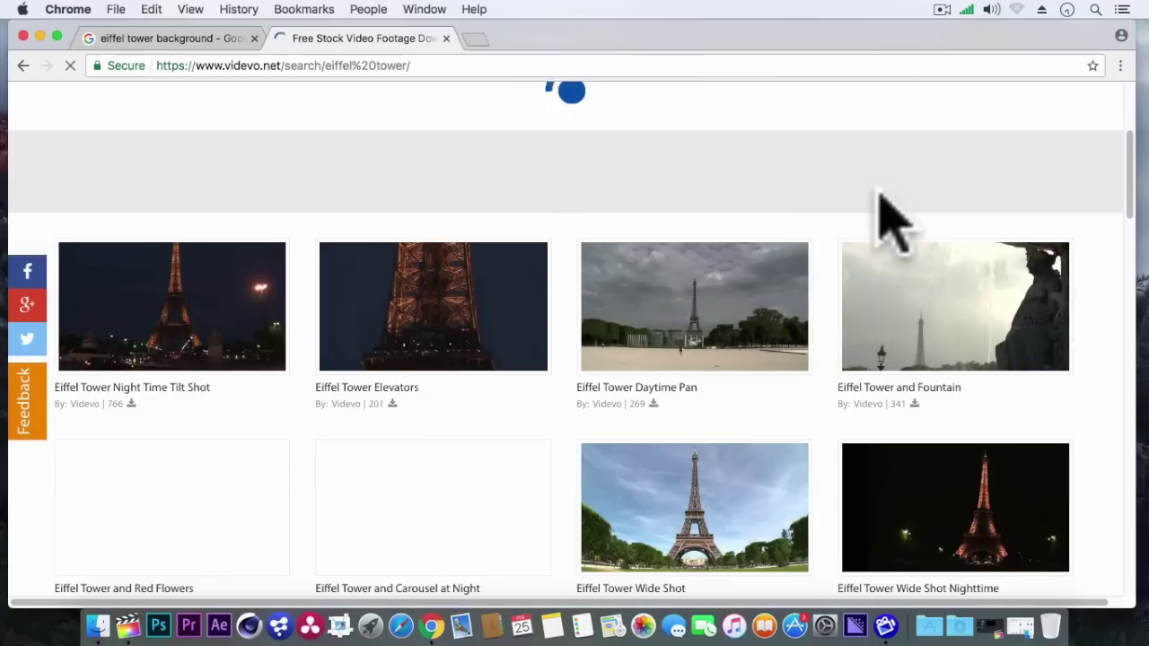
{"action": "scroll", "coordinate": [1115, 271], "scroll_direction": "down", "scroll_amount": 10}
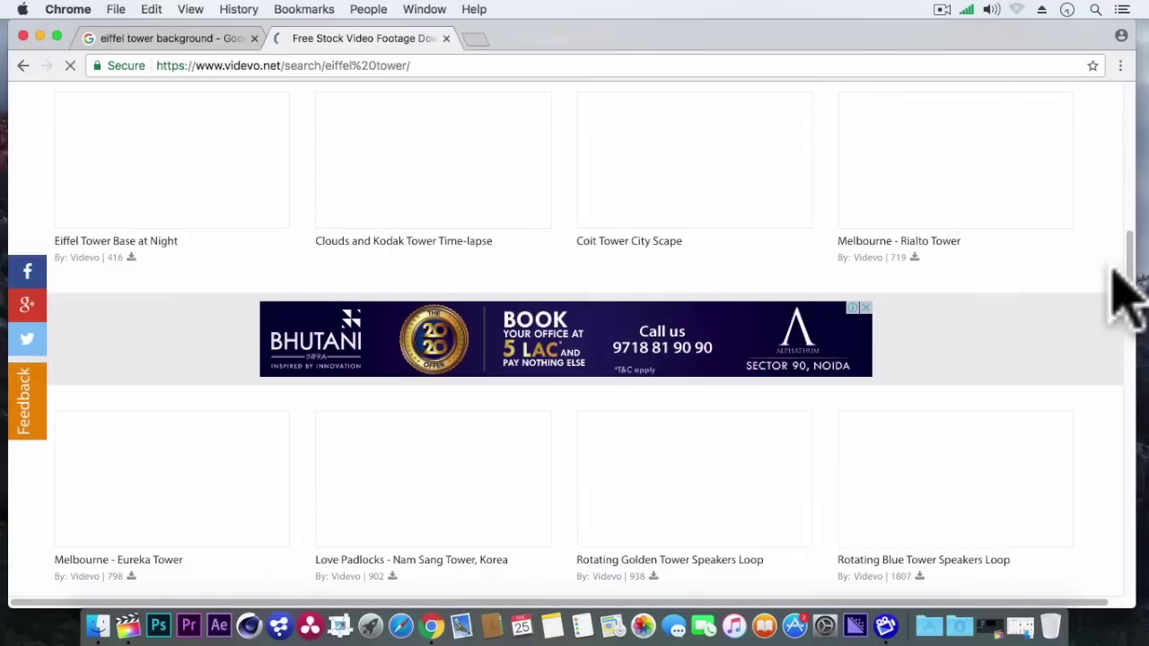
{"action": "scroll", "coordinate": [1115, 271], "scroll_direction": "up", "scroll_amount": 15}
{"action": "scroll", "coordinate": [1115, 271], "scroll_direction": "down", "scroll_amount": 6}
{"action": "left_click", "coordinate": [966, 9]}
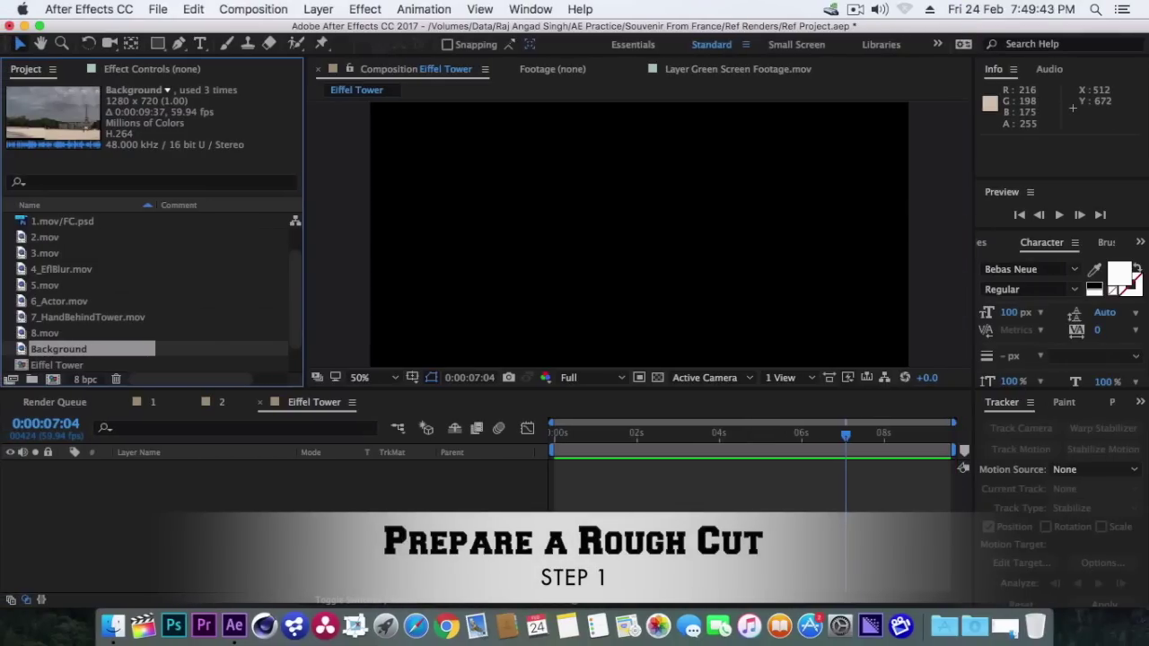
- Add the Background footage to the Eiffel Tower timeline and park the playhead at 0:00:07:34
{"action": "left_click_drag", "start_coordinate": [34, 349], "coordinate": [216, 462]}
{"action": "mouse_move", "coordinate": [893, 429]}
{"action": "left_mouse_down"}
{"action": "mouse_move", "coordinate": [909, 440]}
{"action": "mouse_move", "coordinate": [910, 426]}
{"action": "left_mouse_up"}
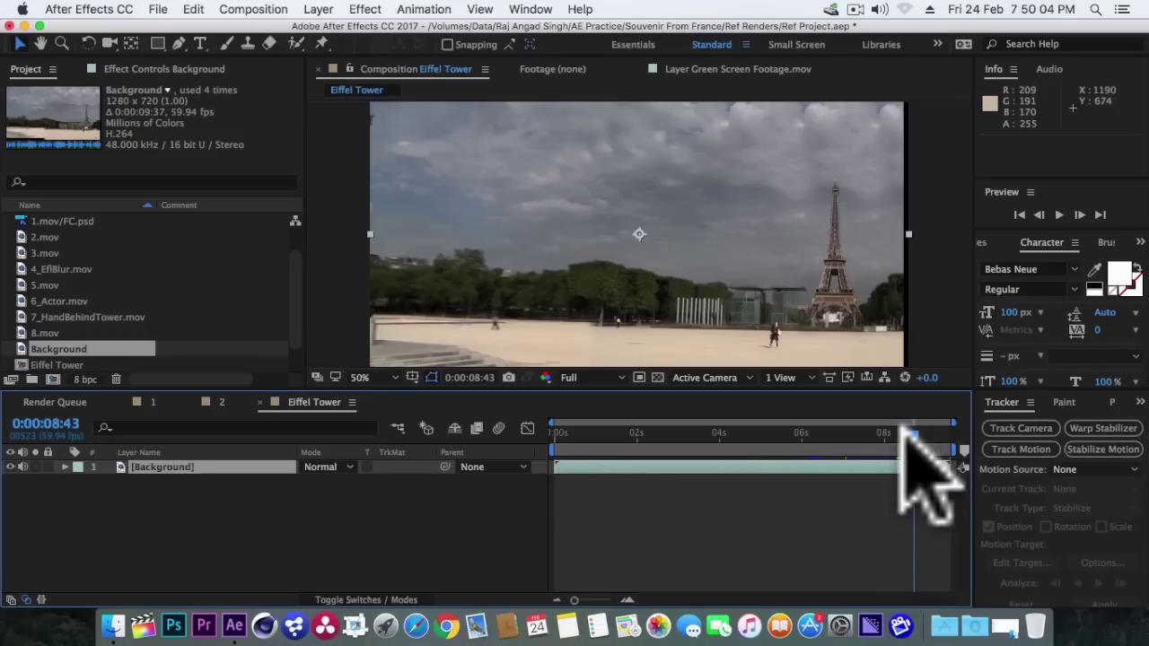
{"action": "left_click_drag", "start_coordinate": [912, 424], "coordinate": [828, 454]}
- Duplicate the Background layer and rename the copy 'Clean BG'
{"action": "left_click", "coordinate": [194, 9]}
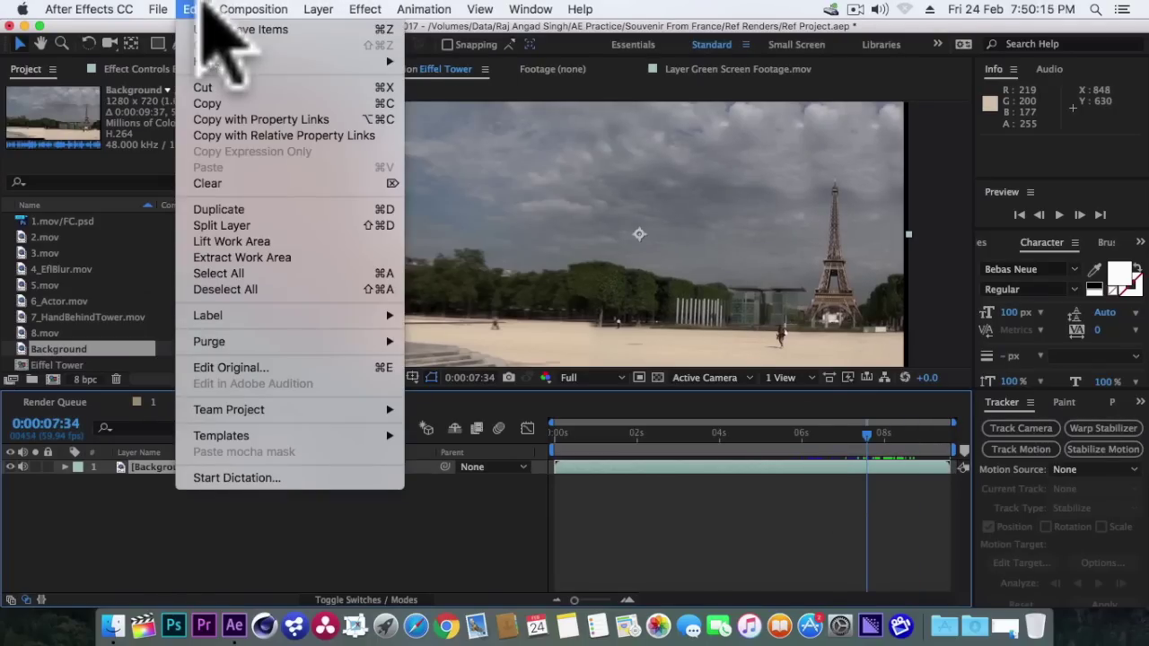
{"action": "left_click", "coordinate": [229, 209]}
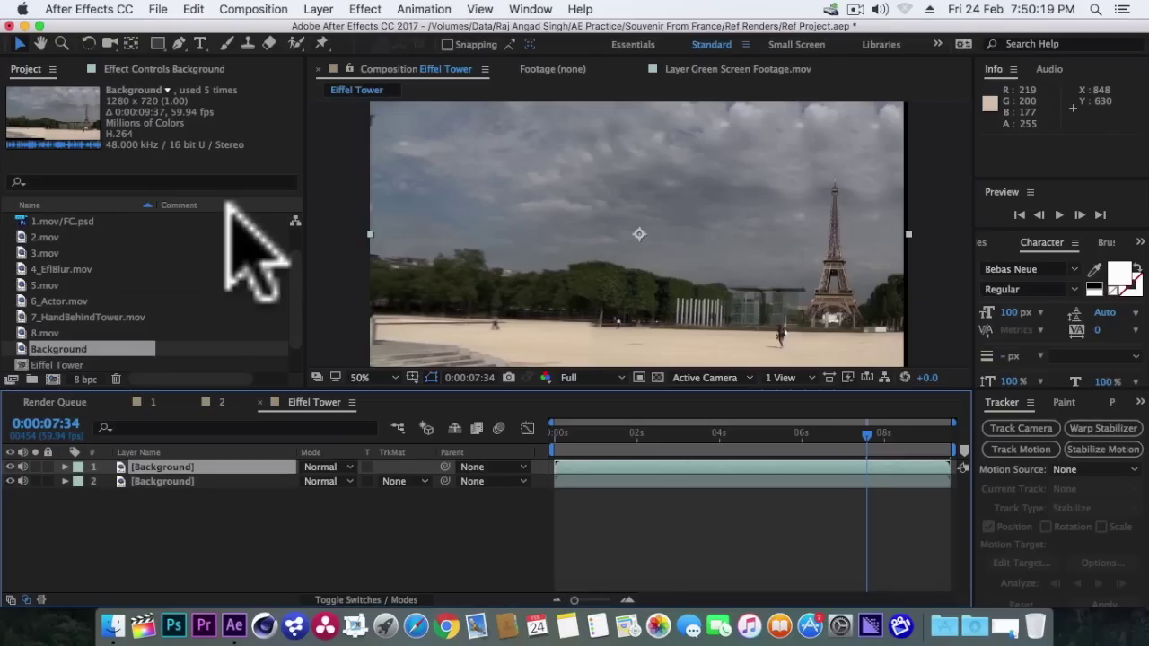
{"action": "key", "text": "Return"}
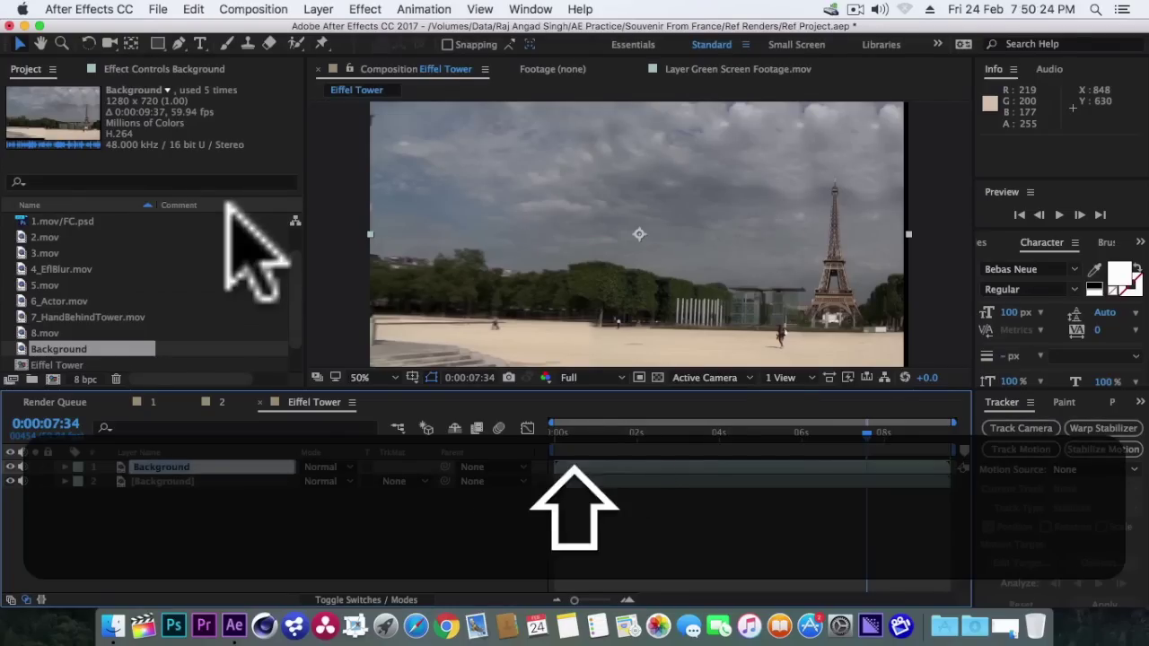
{"action": "type", "text": "Clean "}
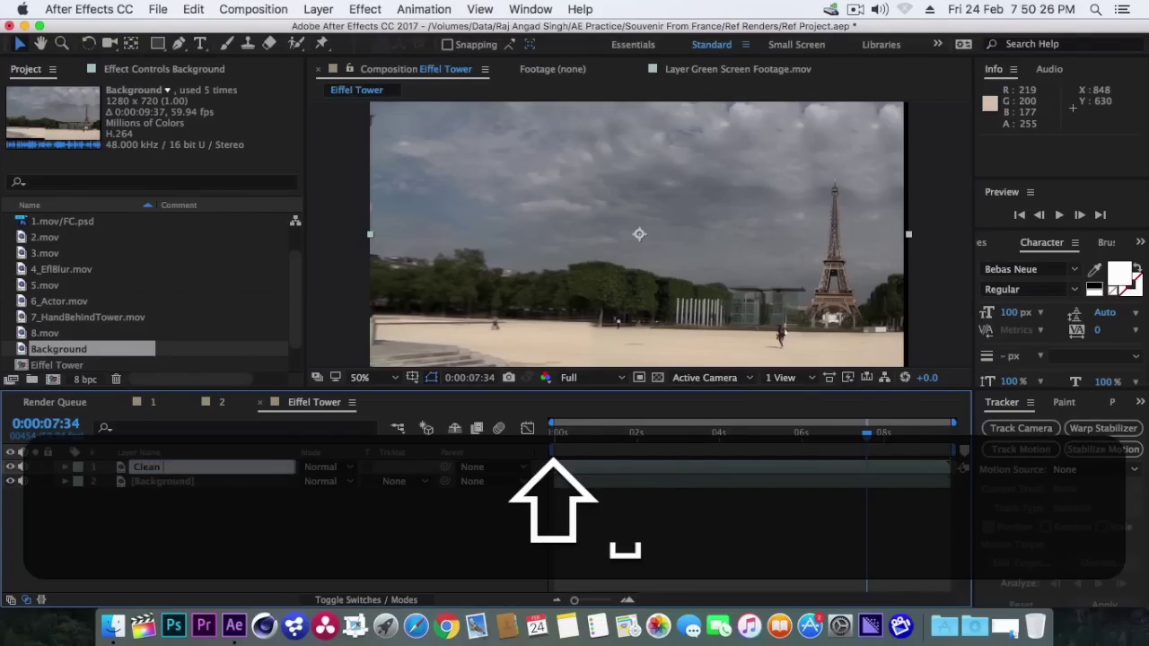
{"action": "type", "text": "BG"}
{"action": "key", "text": "Return"}
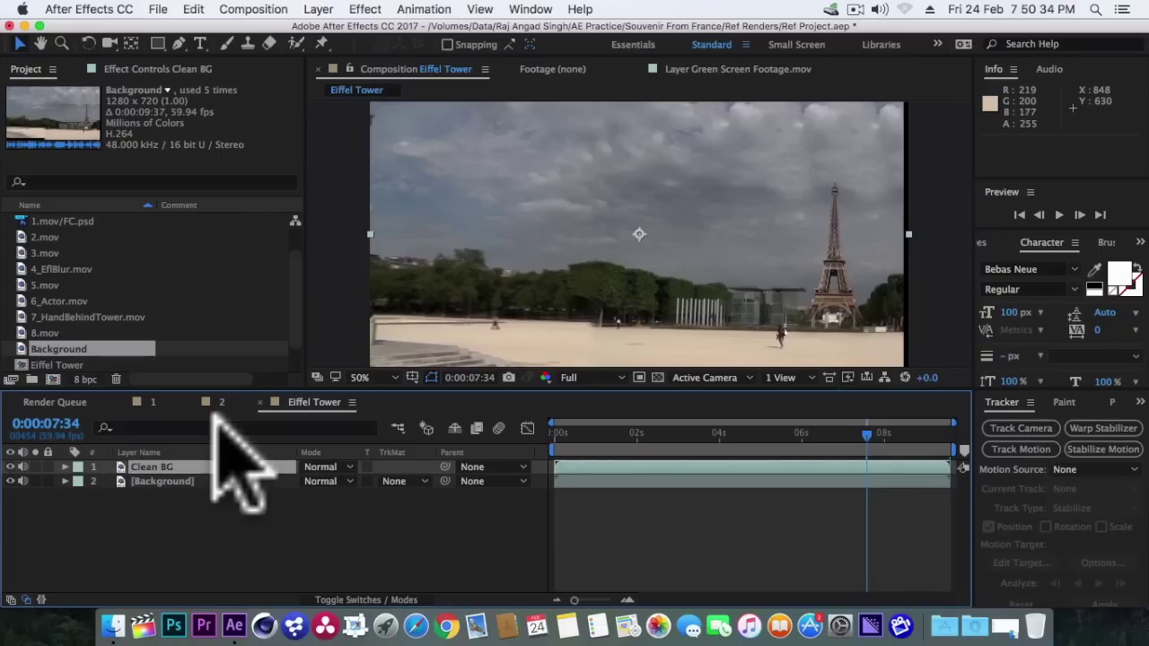
- Save the 0:00:07:34 frame as layered Photoshop file For CleanUp.psd and locate it in Ref Renders
{"action": "left_click", "coordinate": [255, 10]}
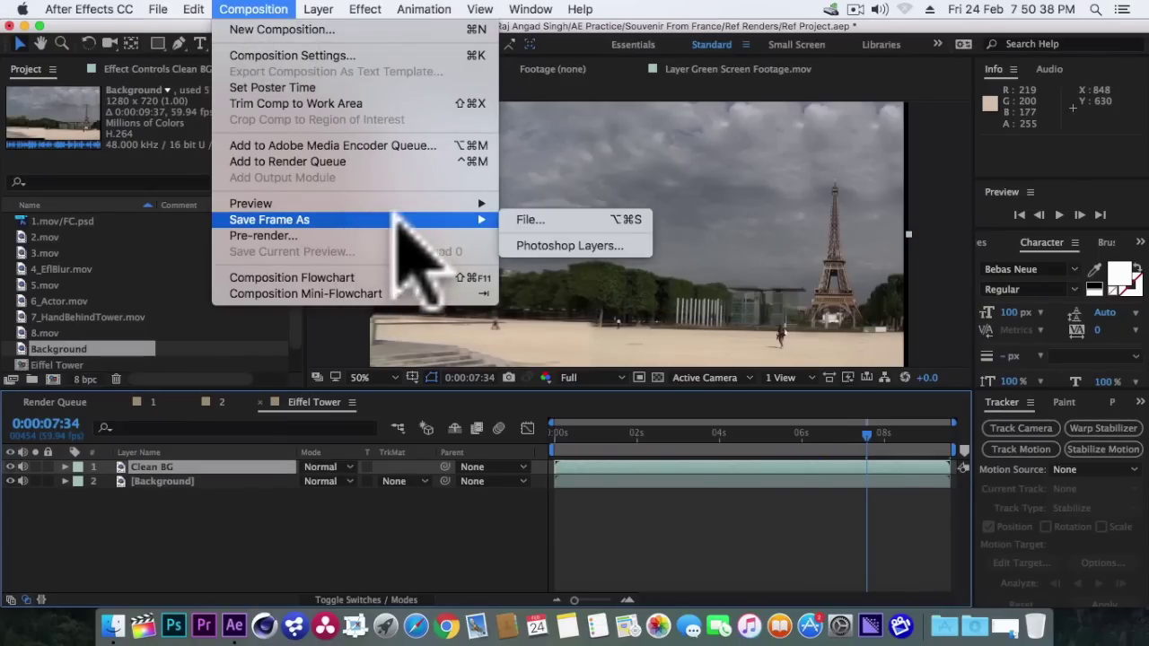
{"action": "left_click", "coordinate": [554, 246]}
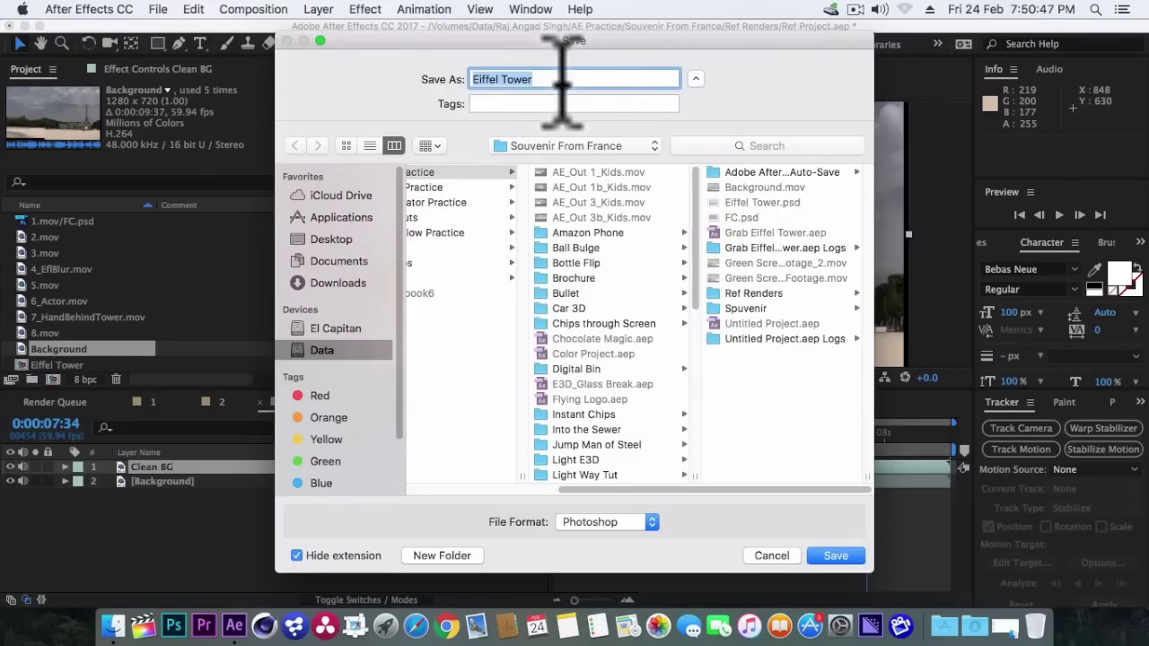
{"action": "type", "text": "For Clean"}
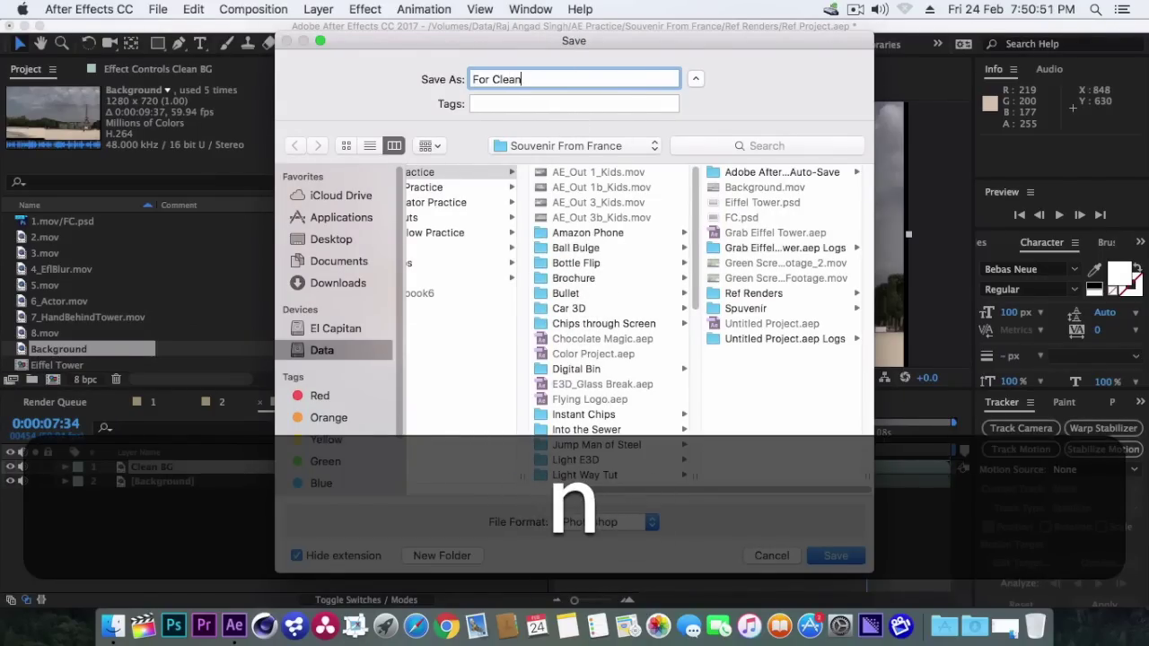
{"action": "type", "text": " P"}
{"action": "key", "text": "Return"}
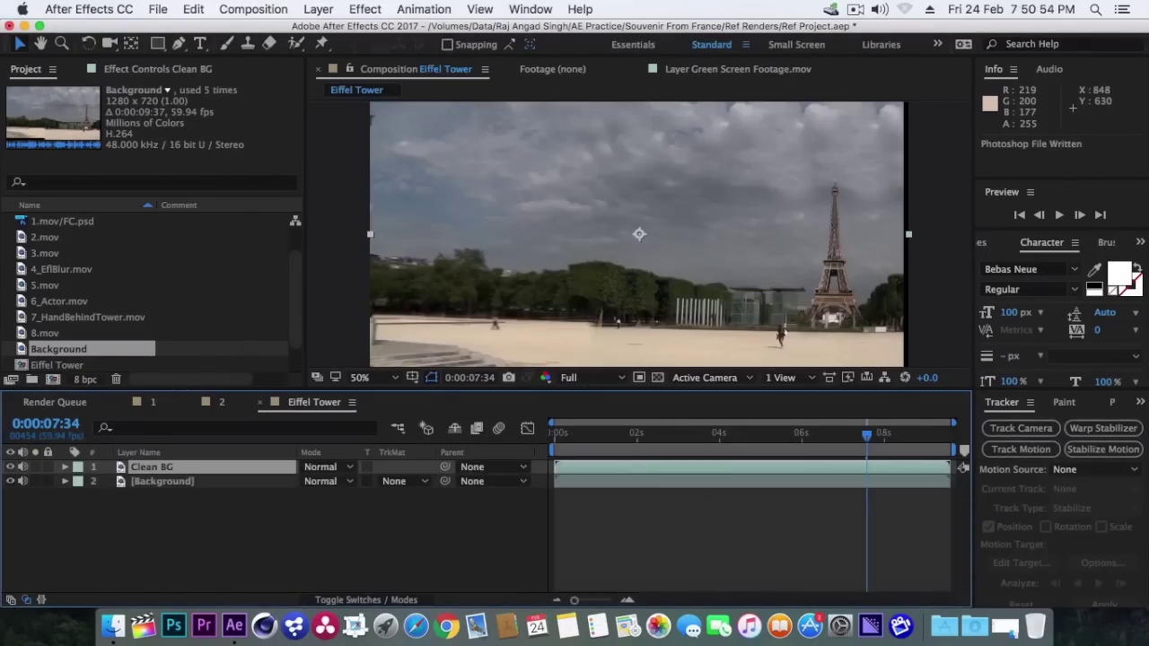
{"action": "left_click", "coordinate": [113, 626]}
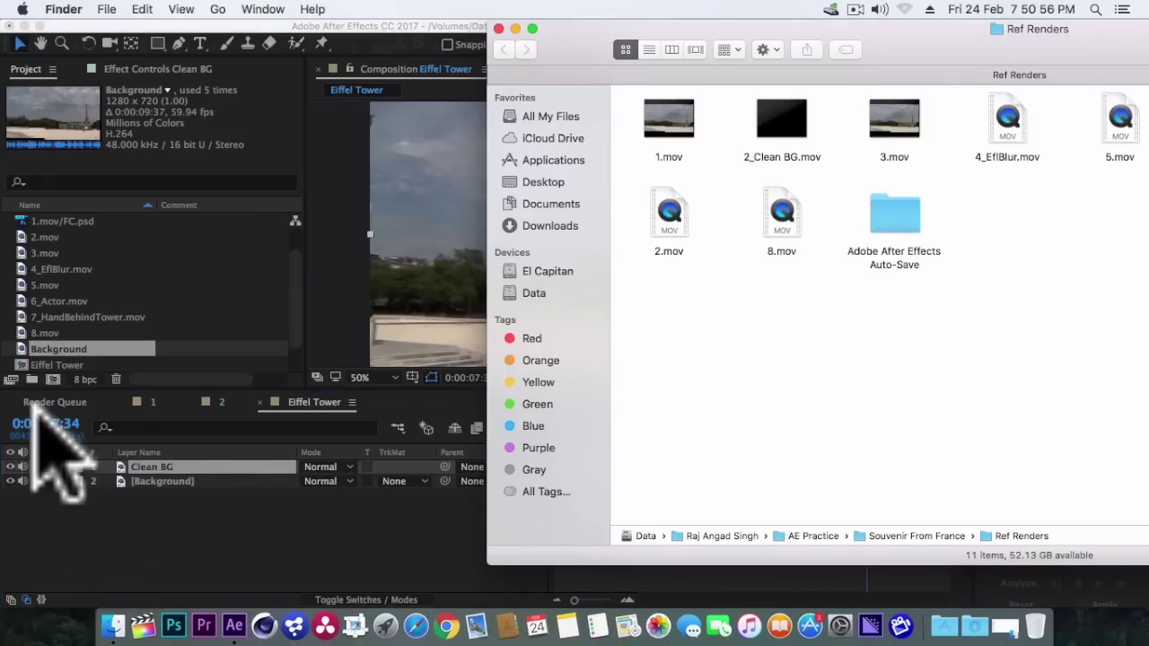
{"action": "double_click", "coordinate": [910, 75]}
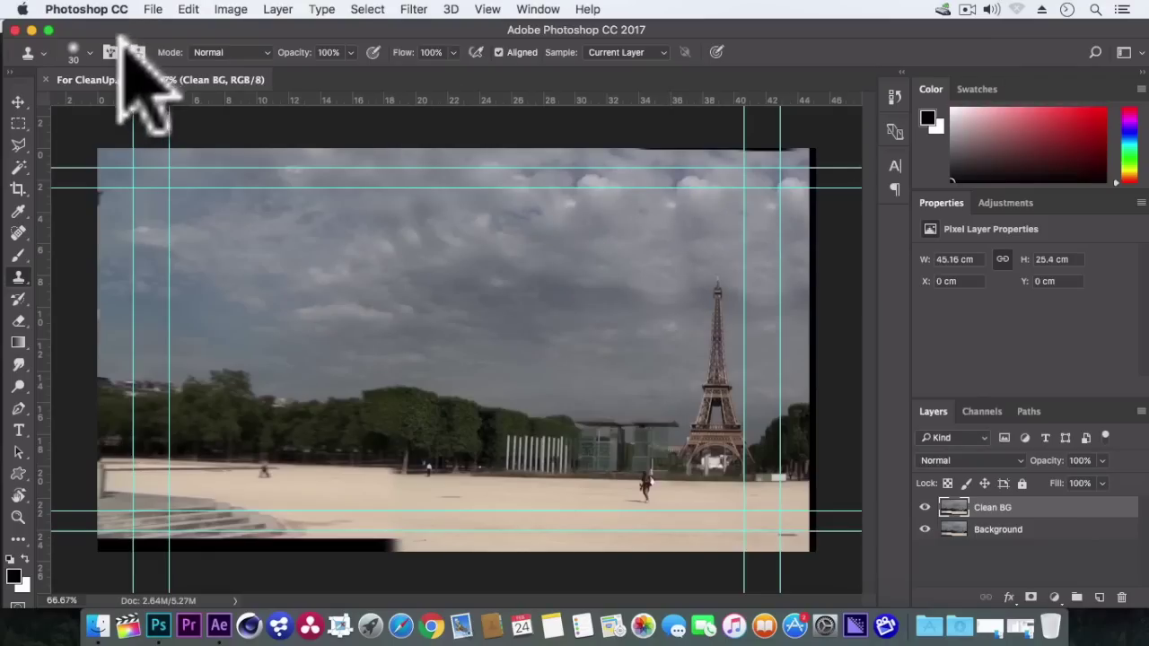
- Outline the Eiffel Tower with a polygonal lasso selection from base to peak
{"action": "left_click", "coordinate": [18, 144]}
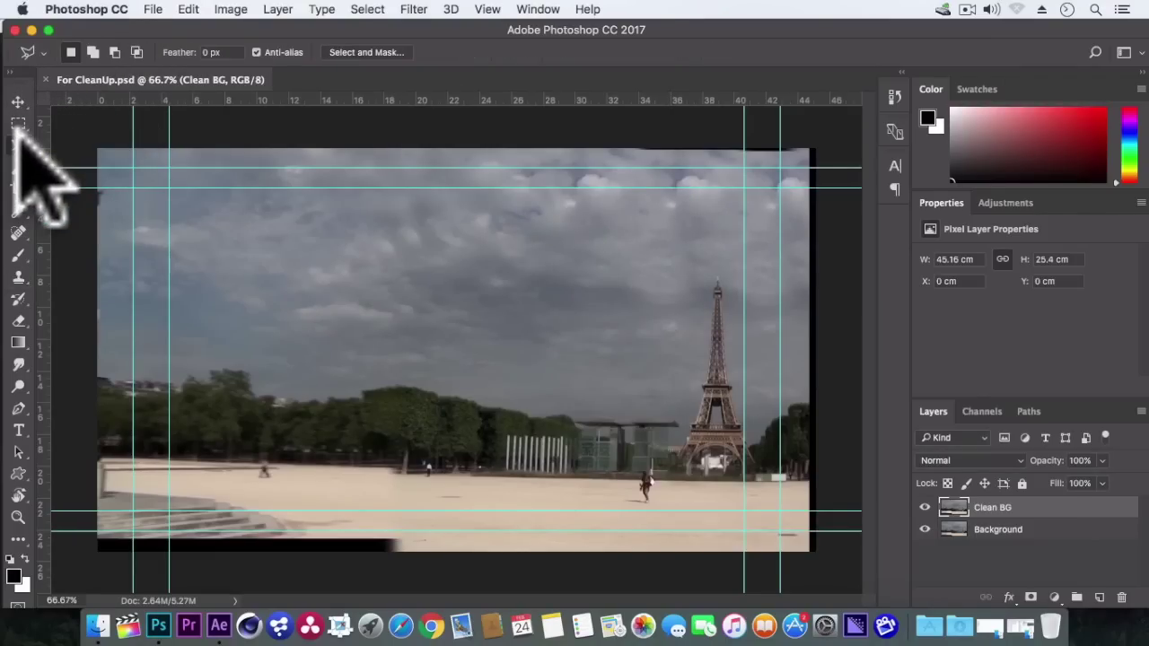
{"action": "left_click", "coordinate": [675, 466]}
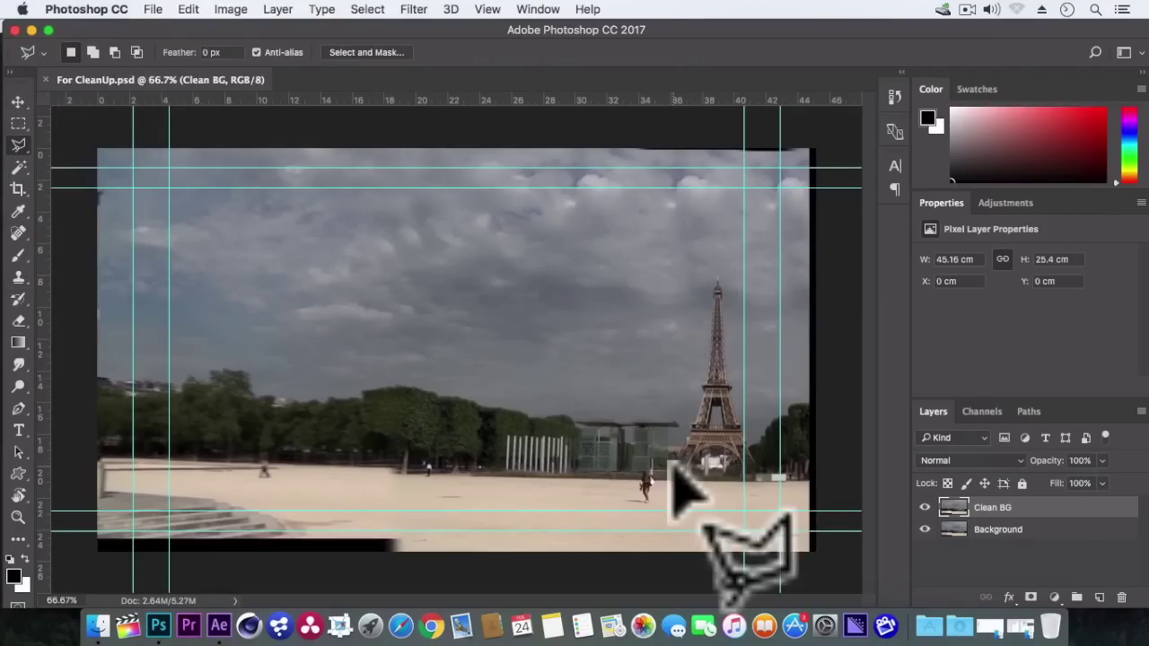
{"action": "left_click", "coordinate": [698, 397]}
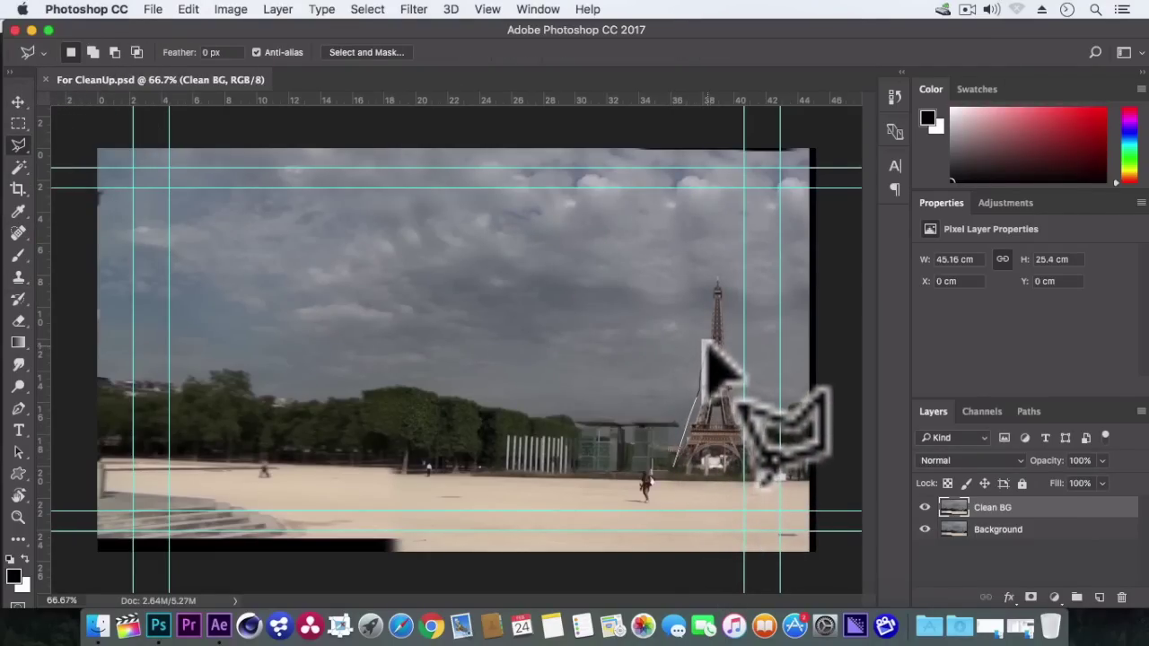
{"action": "left_click", "coordinate": [707, 285]}
{"action": "left_click", "coordinate": [716, 266]}
{"action": "left_click", "coordinate": [722, 287]}
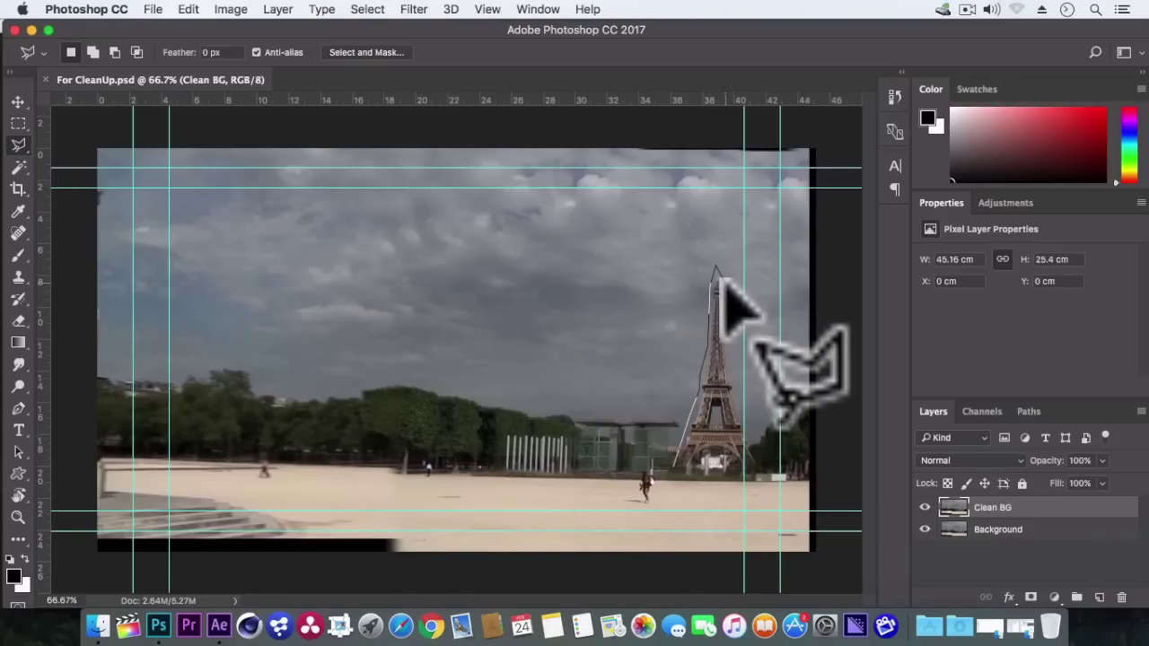
{"action": "left_click", "coordinate": [739, 392]}
{"action": "left_click", "coordinate": [761, 469]}
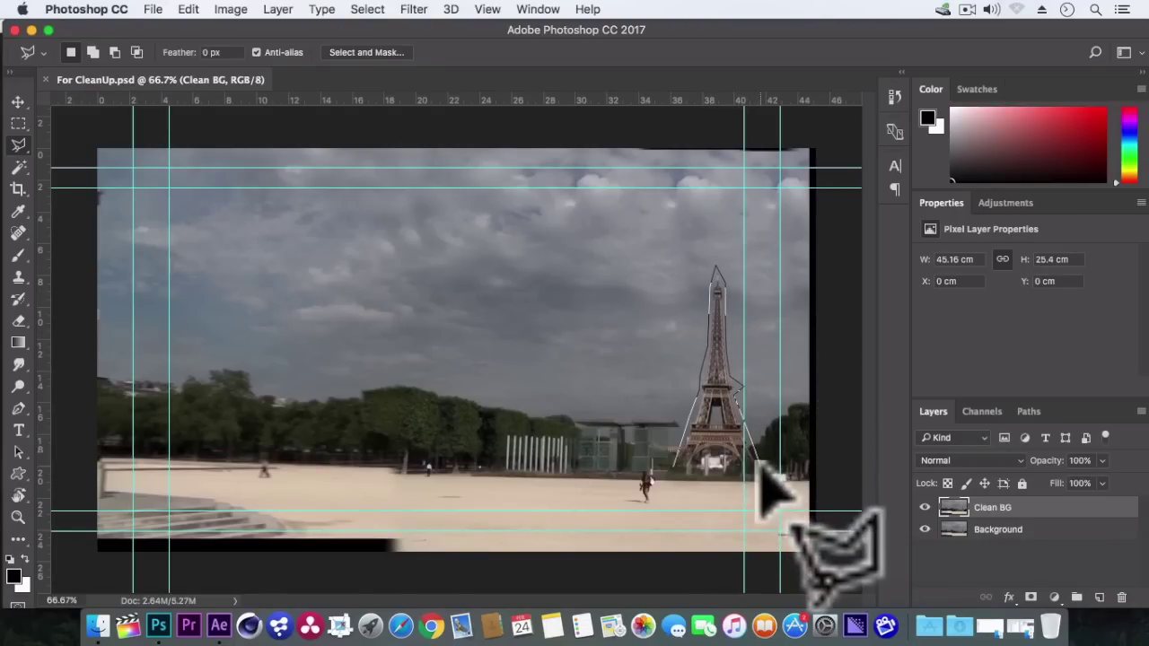
{"action": "left_click", "coordinate": [708, 454]}
{"action": "left_click", "coordinate": [675, 465]}
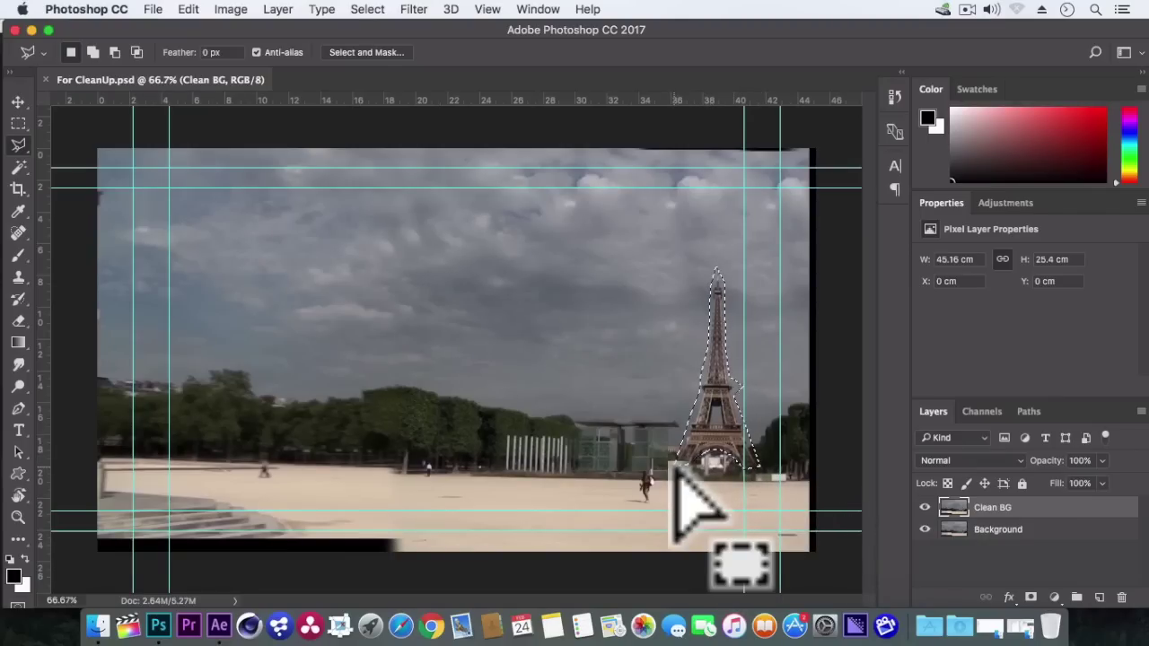
- Content-Aware fill the selection to erase the tower, then deselect
{"action": "right_click", "coordinate": [705, 368]}
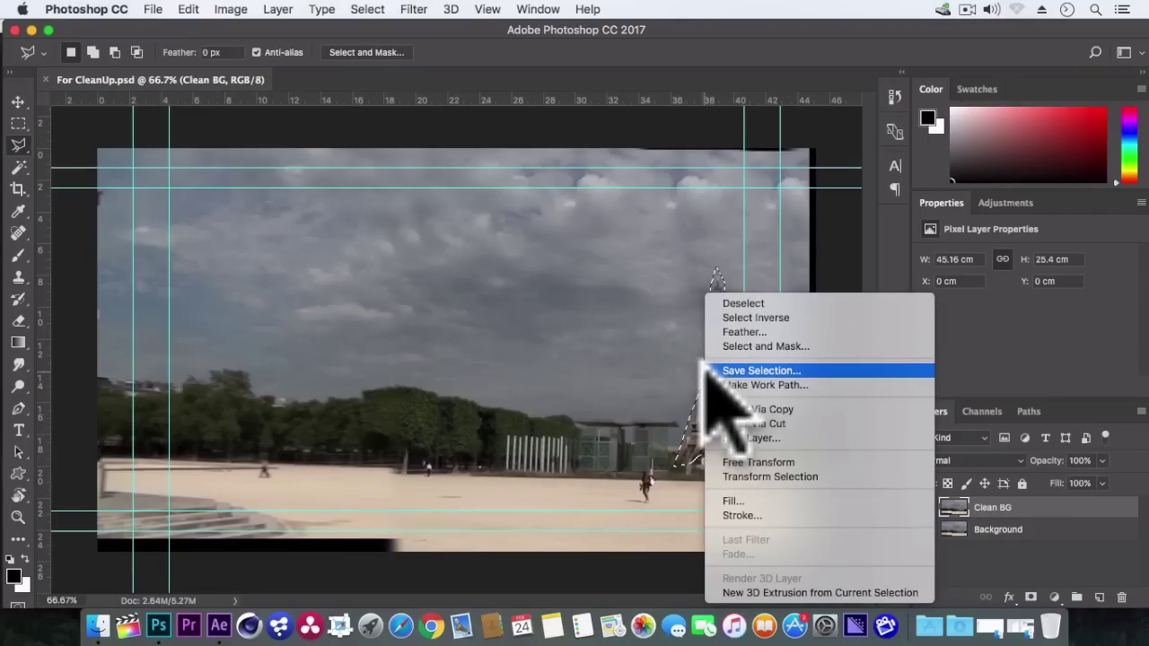
{"action": "left_click", "coordinate": [741, 501]}
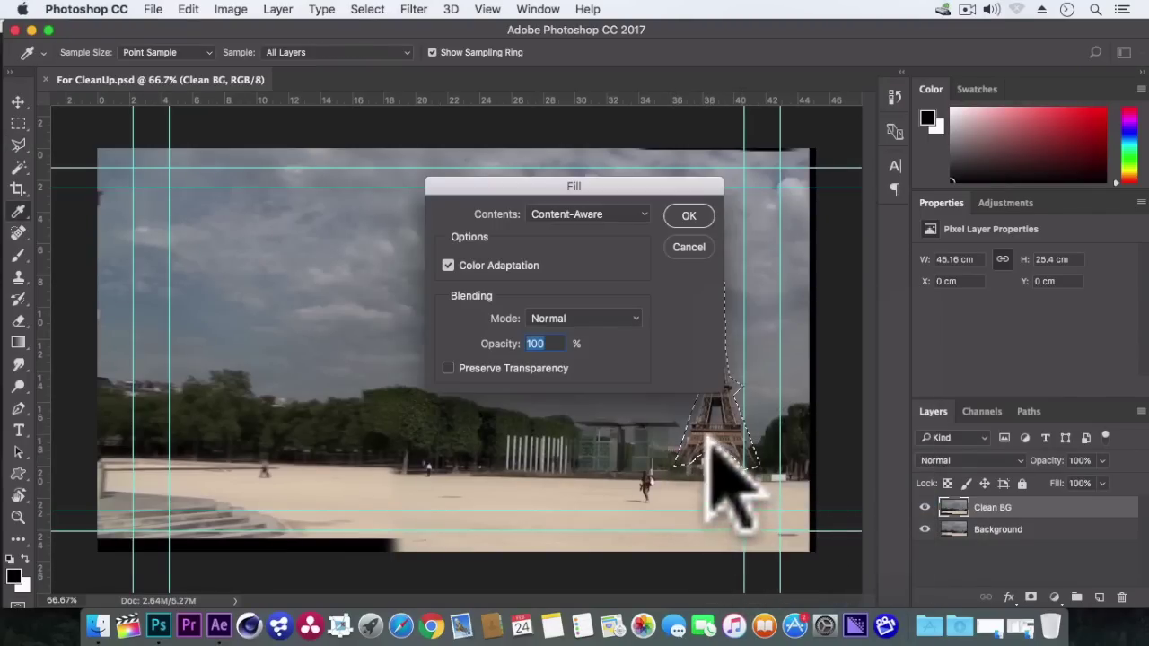
{"action": "left_click", "coordinate": [688, 214]}
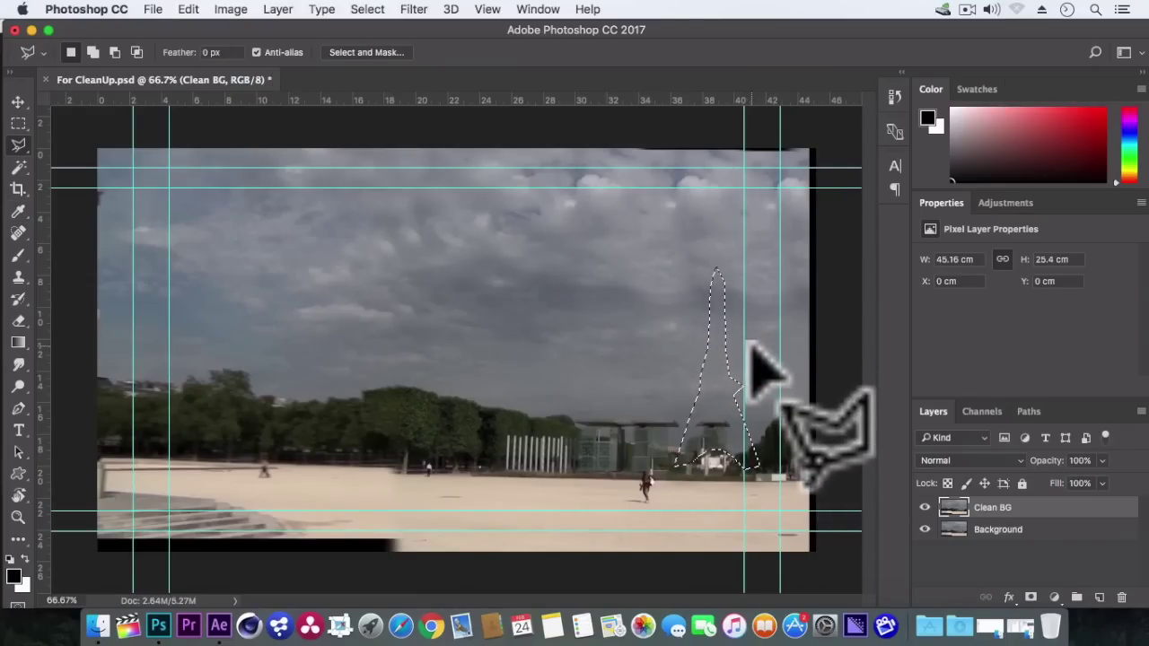
{"action": "right_click", "coordinate": [715, 368]}
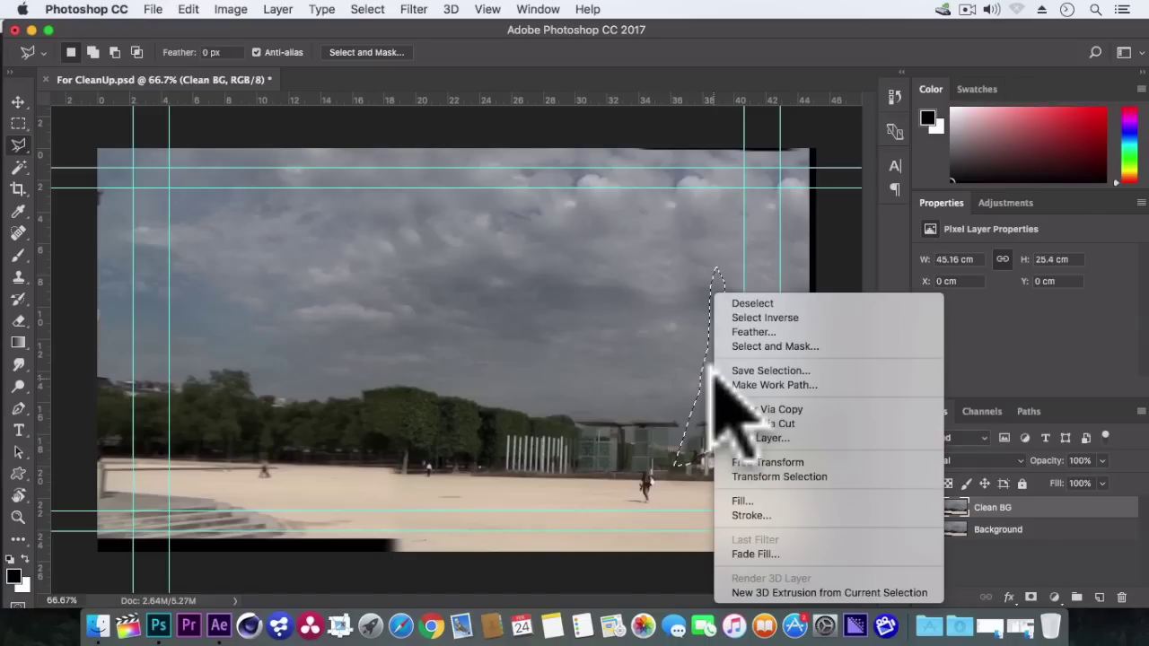
{"action": "left_click", "coordinate": [751, 304]}
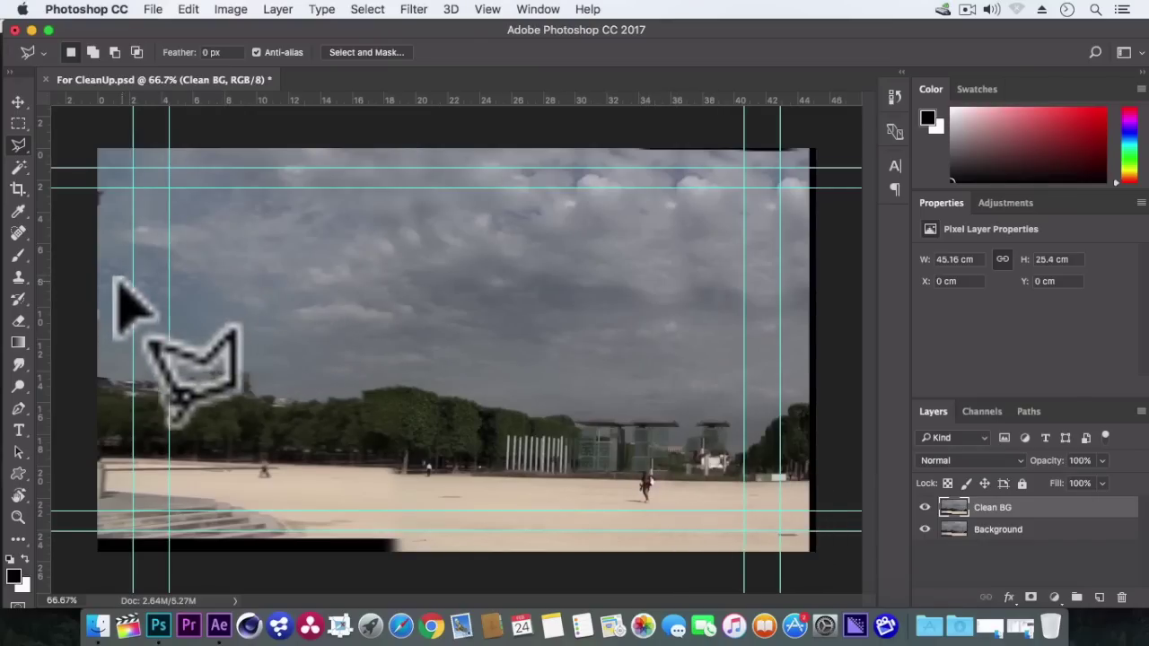
{"action": "left_click", "coordinate": [17, 275]}
- Clone-stamp over the tower remnants from several clean sample points and save For CleanUp.psd
{"action": "key", "text": "alt"}
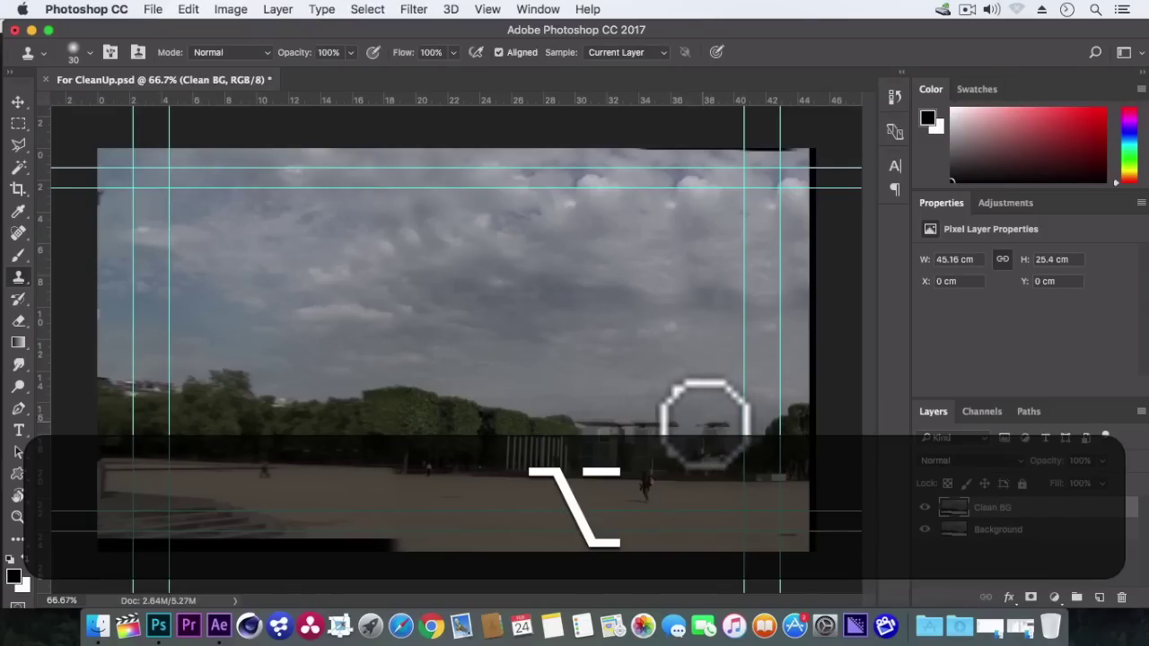
{"action": "key", "text": "alt"}
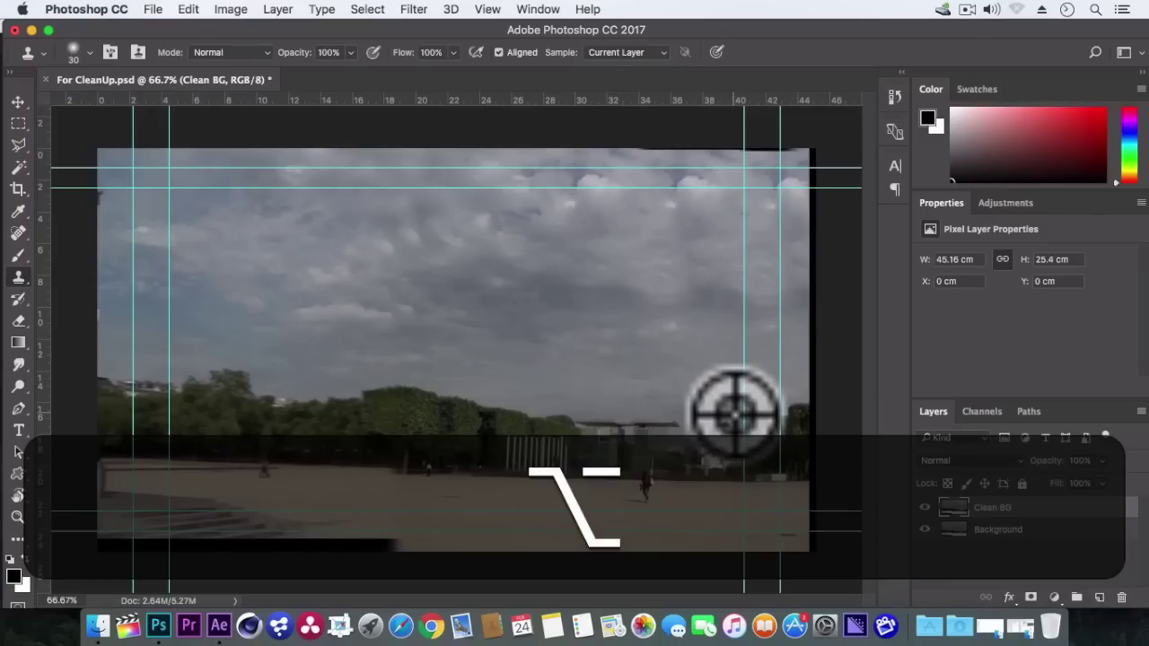
{"action": "key", "text": "alt"}
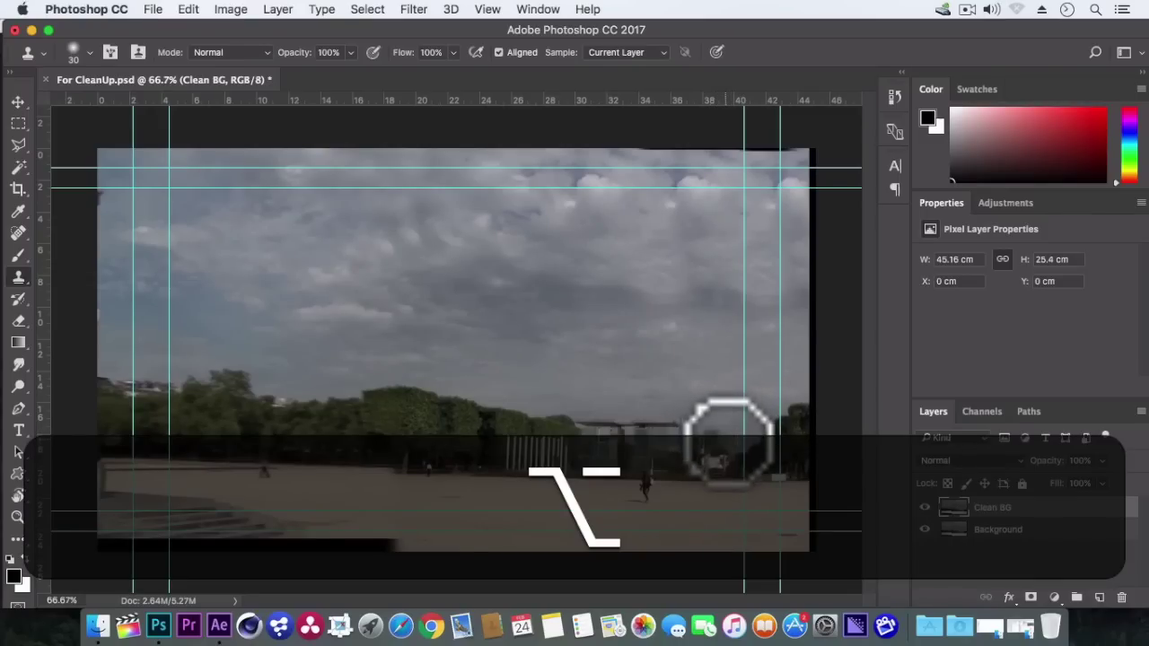
{"action": "key", "text": "alt"}
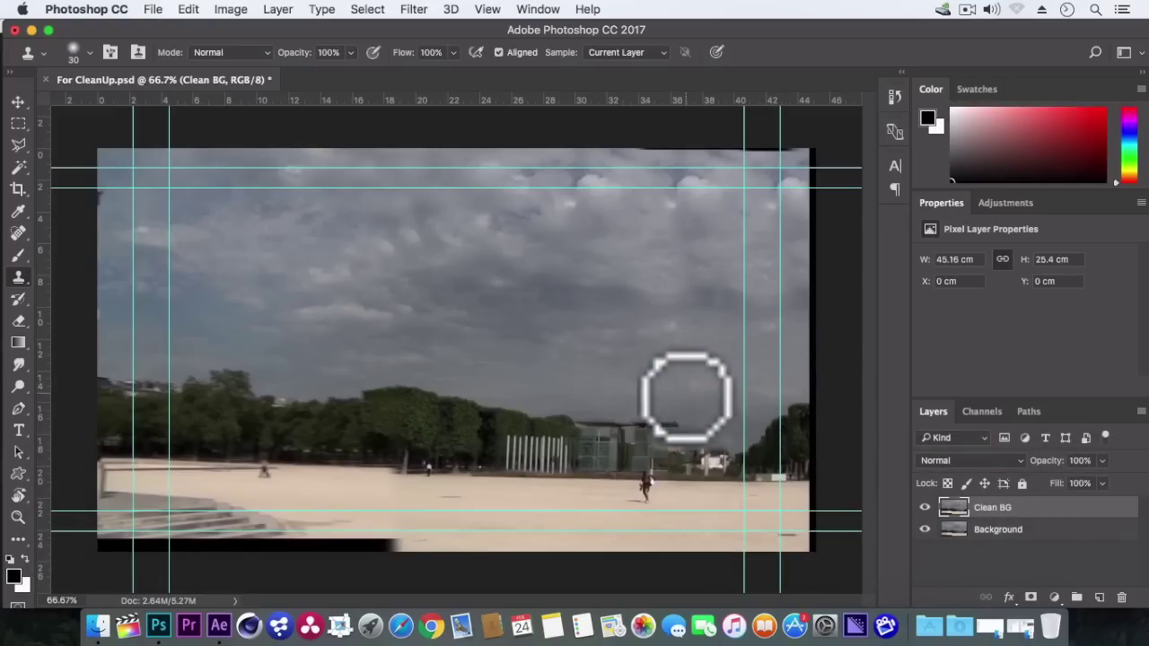
{"action": "key", "text": "alt"}
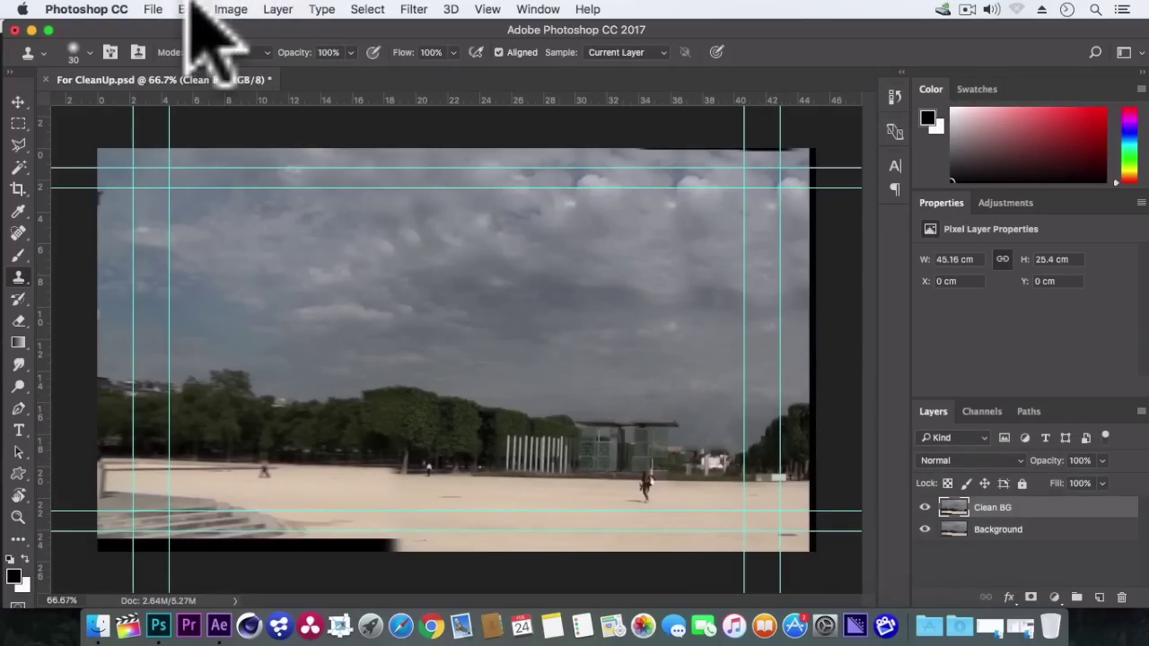
{"action": "left_click", "coordinate": [152, 9]}
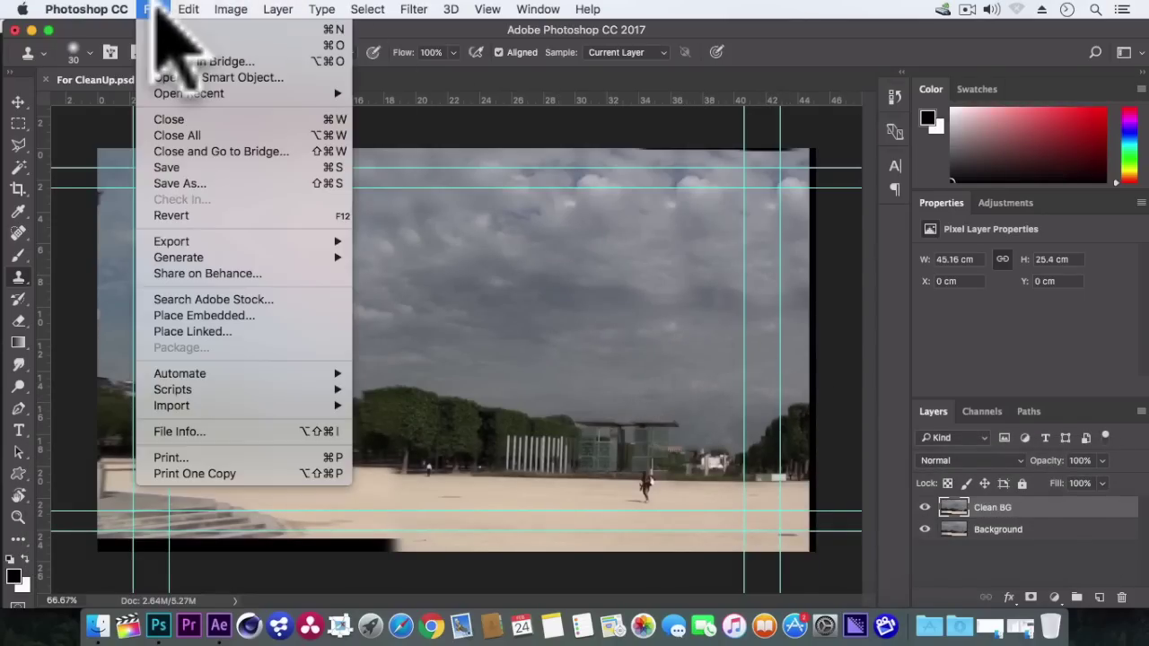
{"action": "left_click", "coordinate": [190, 170]}
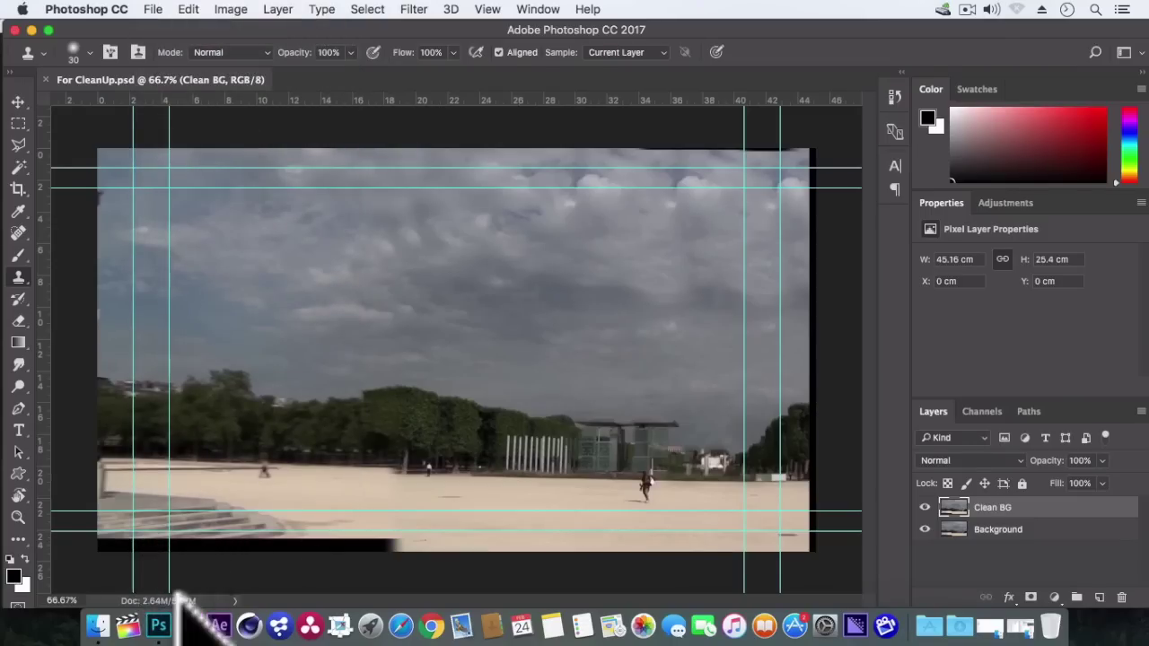
- Back in After Effects, delete the old Clean BG layer from the Eiffel Tower comp
{"action": "left_click", "coordinate": [219, 626]}
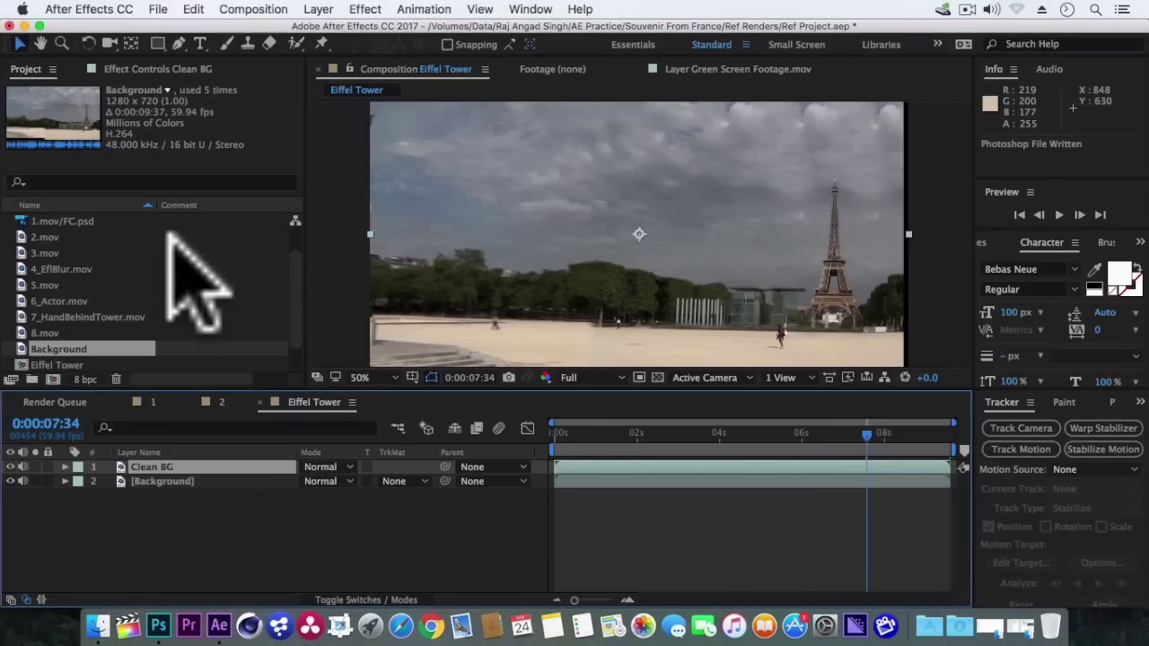
{"action": "key", "text": "Delete"}
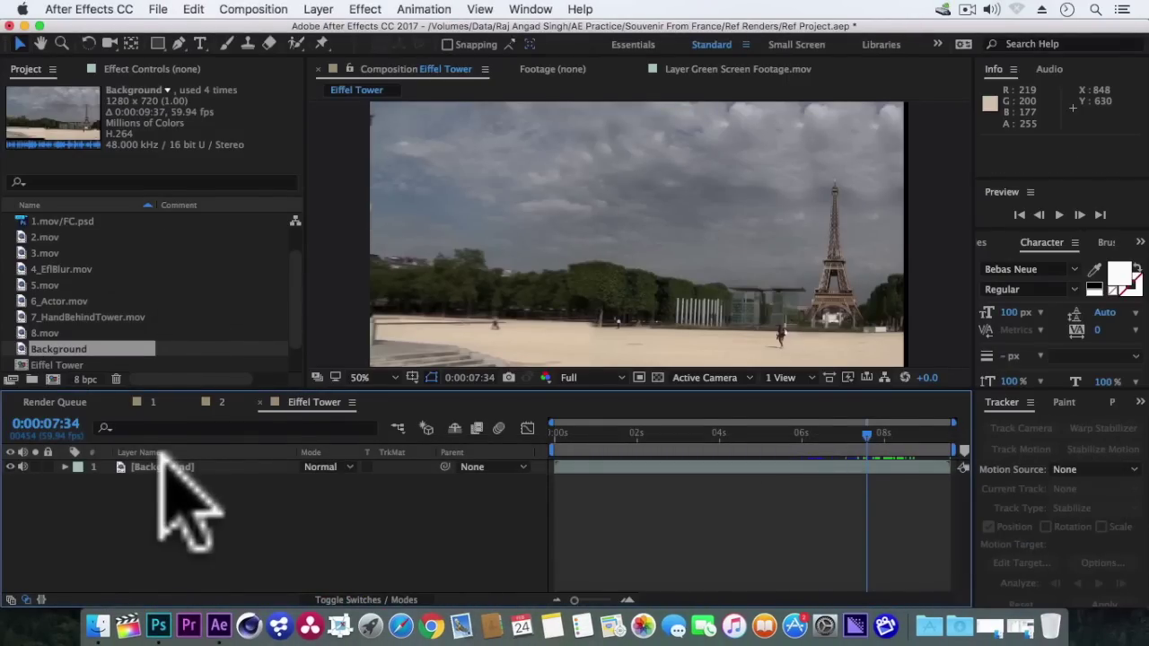
{"action": "left_click", "coordinate": [159, 9]}
- Import only the Clean BG layer of For CleanUp.psd and place it above Background
{"action": "mouse_move", "coordinate": [235, 274]}
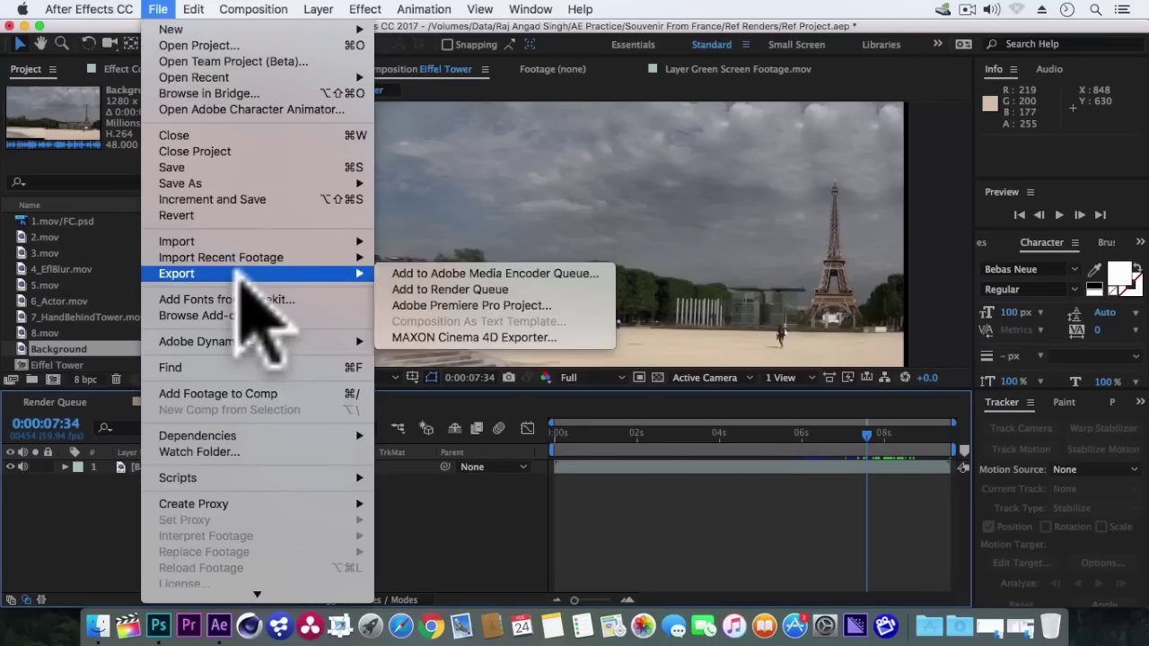
{"action": "mouse_move", "coordinate": [264, 243]}
{"action": "left_click", "coordinate": [397, 244]}
{"action": "left_click", "coordinate": [503, 173]}
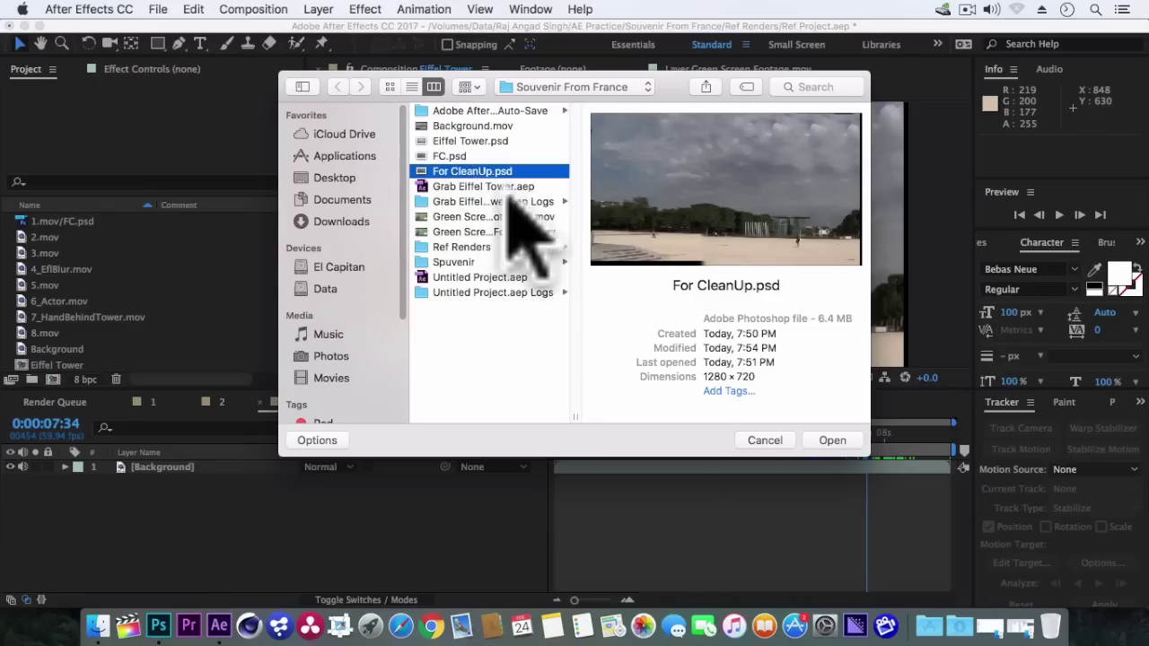
{"action": "left_click", "coordinate": [820, 438]}
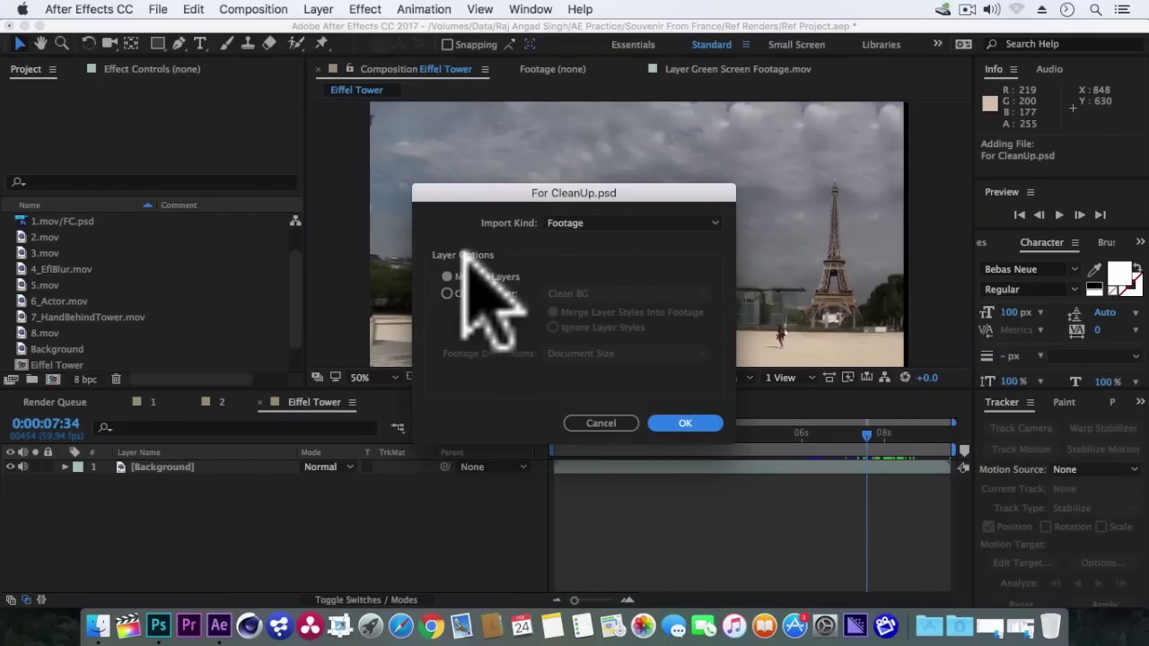
{"action": "left_click", "coordinate": [447, 294]}
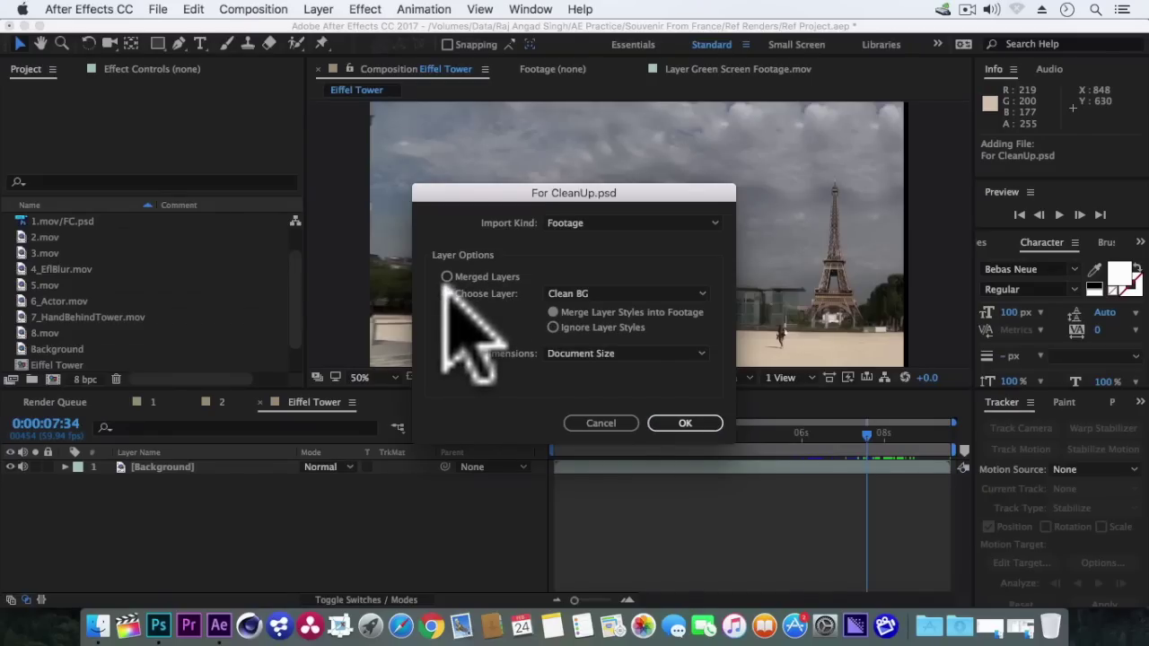
{"action": "left_click", "coordinate": [685, 423]}
{"action": "left_click_drag", "start_coordinate": [101, 347], "coordinate": [153, 468]}
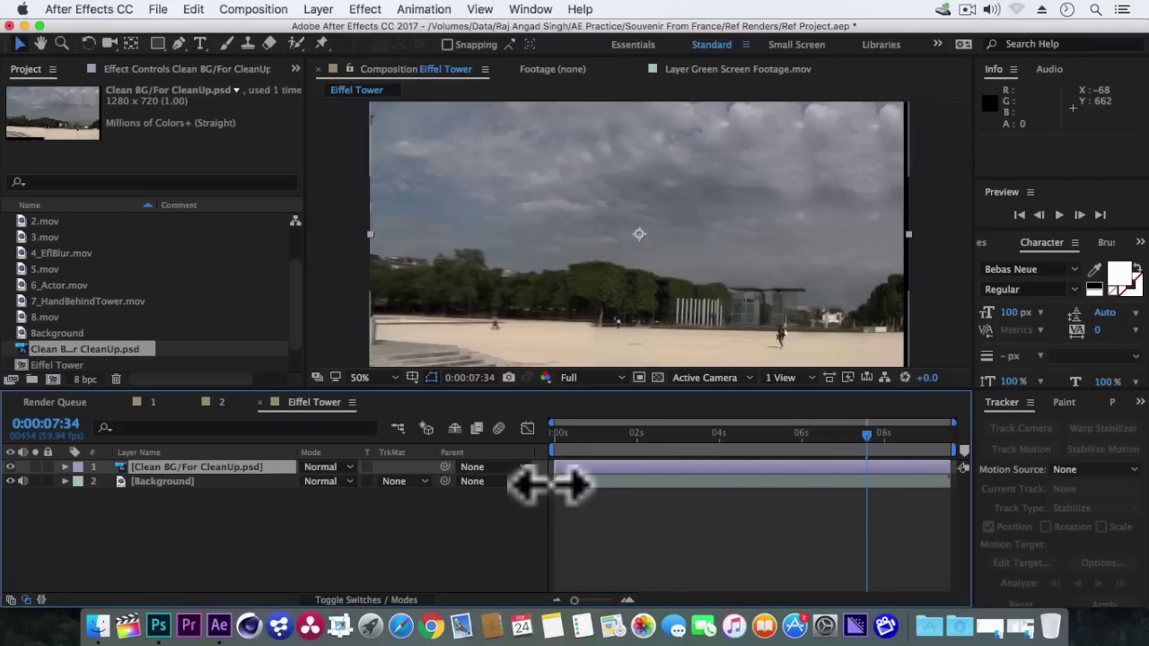
- Slide Clean BG to start near 0:00:07:03 and preview the switch from tower to clean plate
{"action": "left_click_drag", "start_coordinate": [552, 468], "coordinate": [826, 469]}
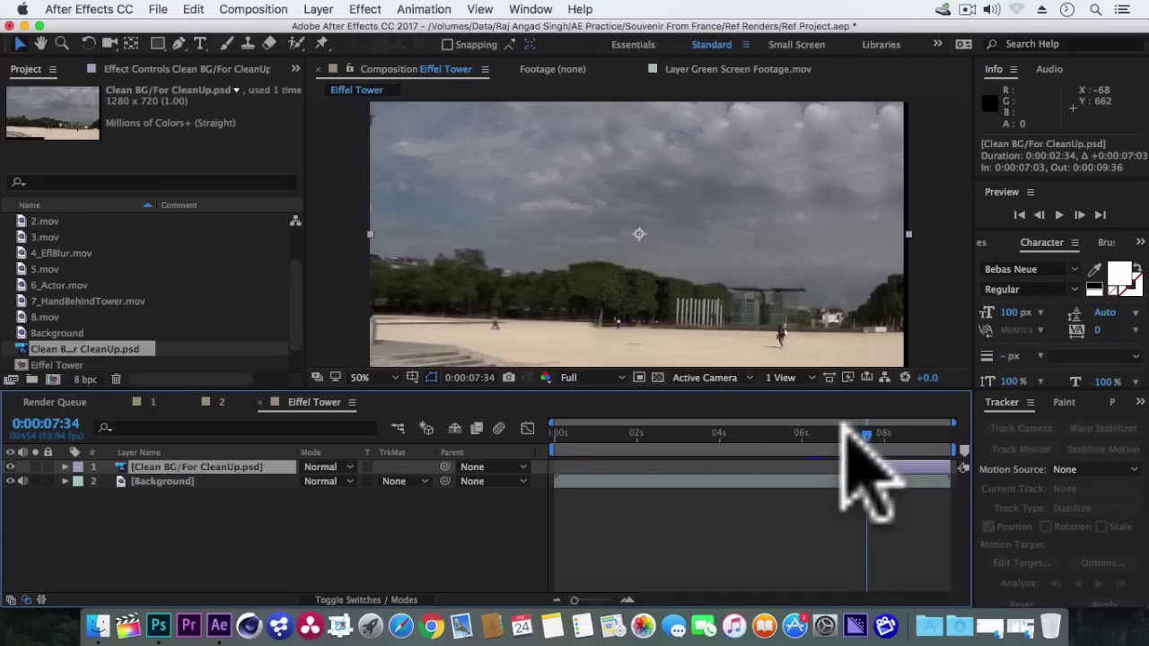
{"action": "left_click", "coordinate": [835, 430]}
{"action": "key", "text": "space"}
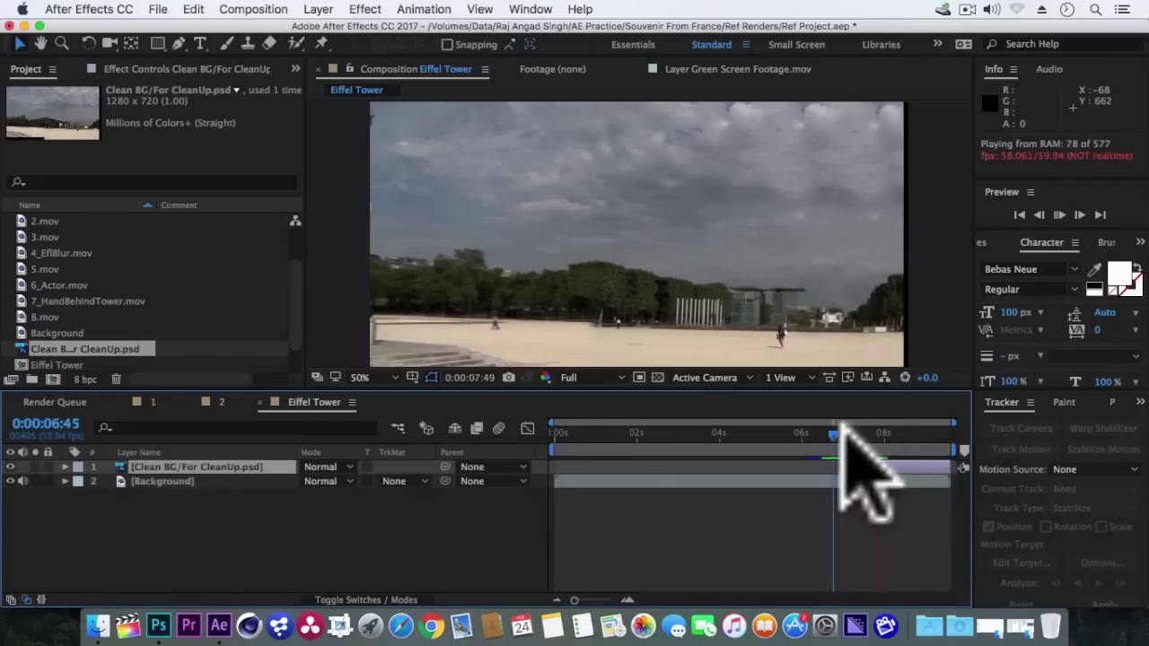
{"action": "left_click", "coordinate": [839, 432]}
{"action": "key", "text": "space"}
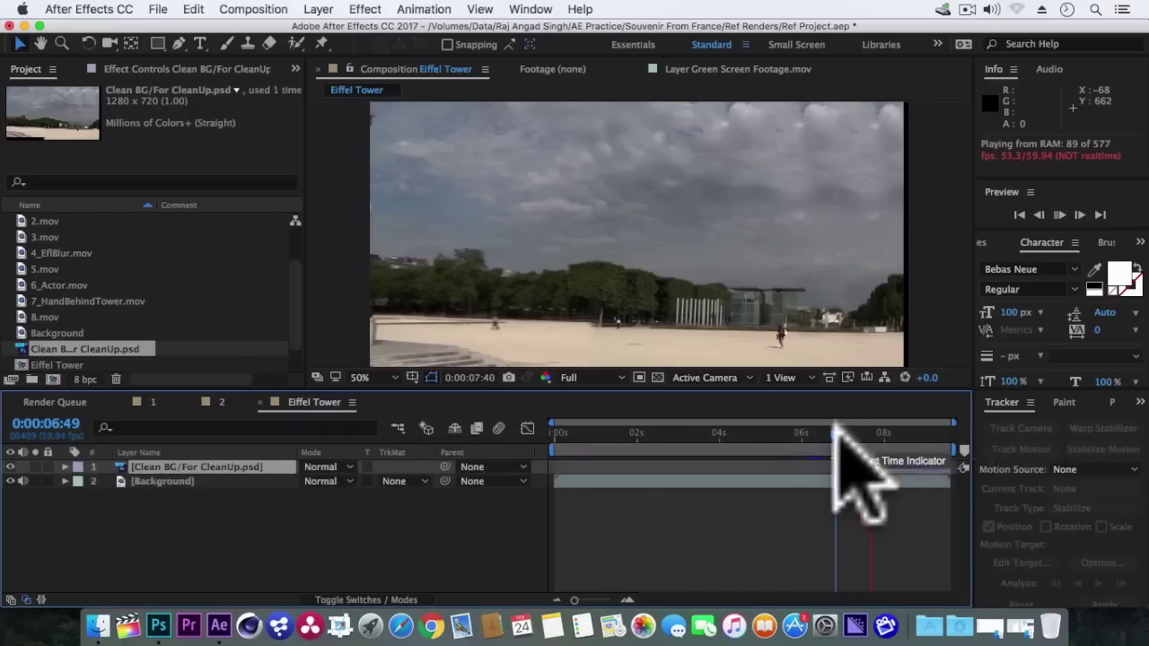
{"action": "key", "text": "space"}
{"action": "key", "text": "space"}
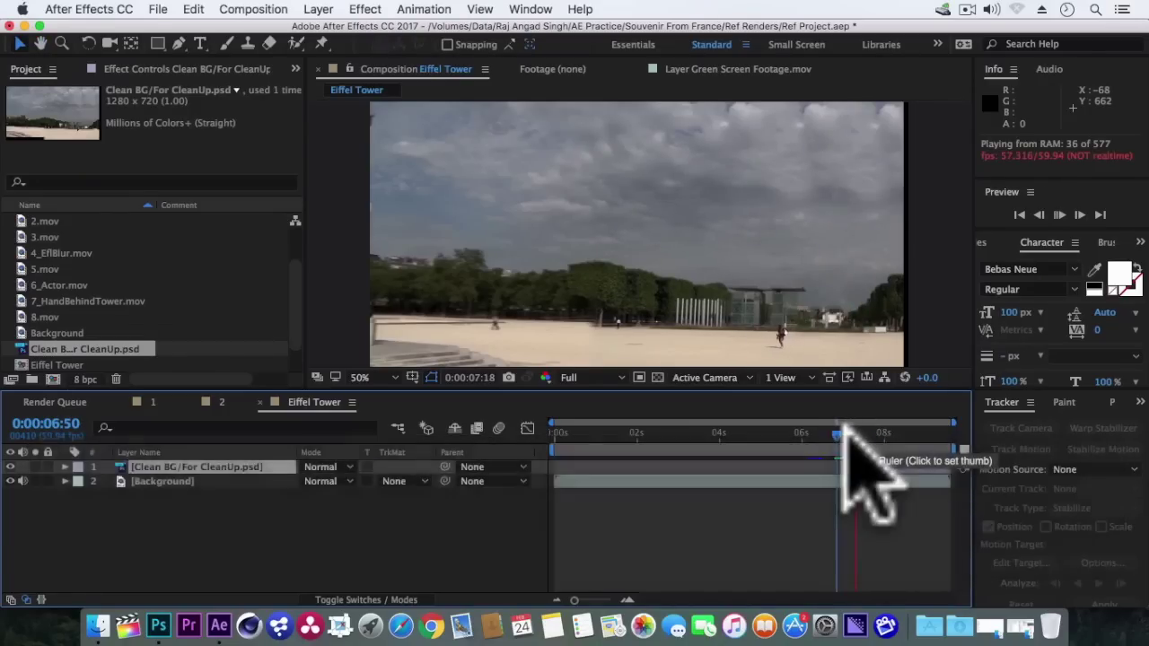
{"action": "key", "text": "space"}
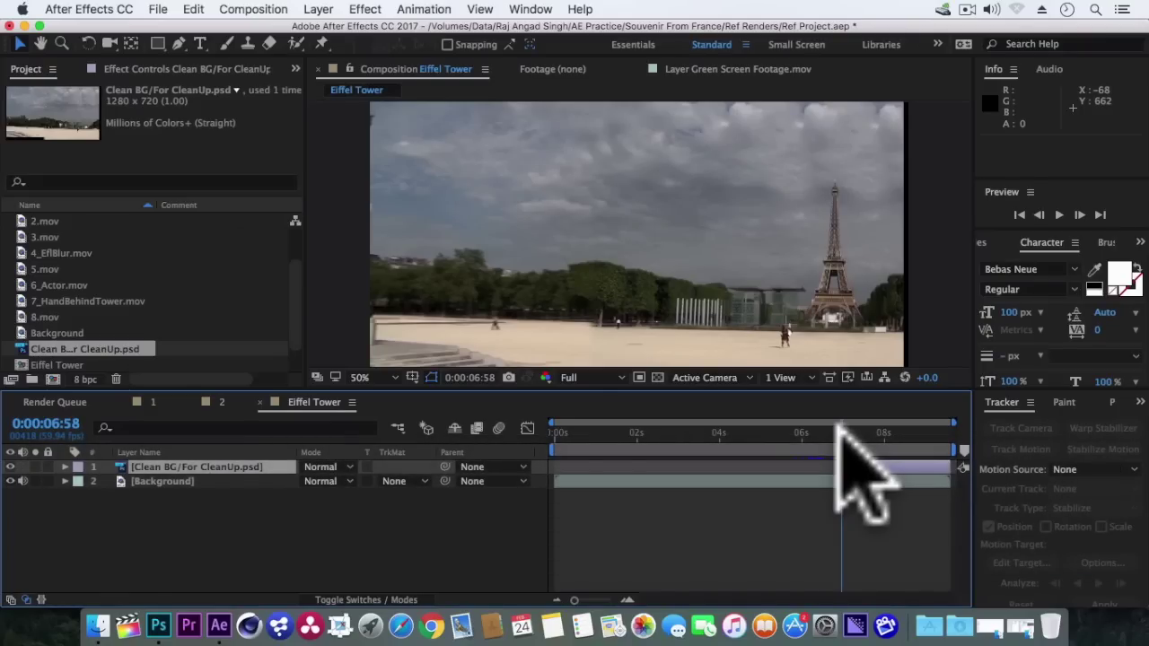
- Inspect the cut at 100% between 7:16 and 8:04 and check the layer's in/out times
{"action": "left_click_drag", "start_coordinate": [840, 429], "coordinate": [854, 433]}
{"action": "key", "text": "period"}
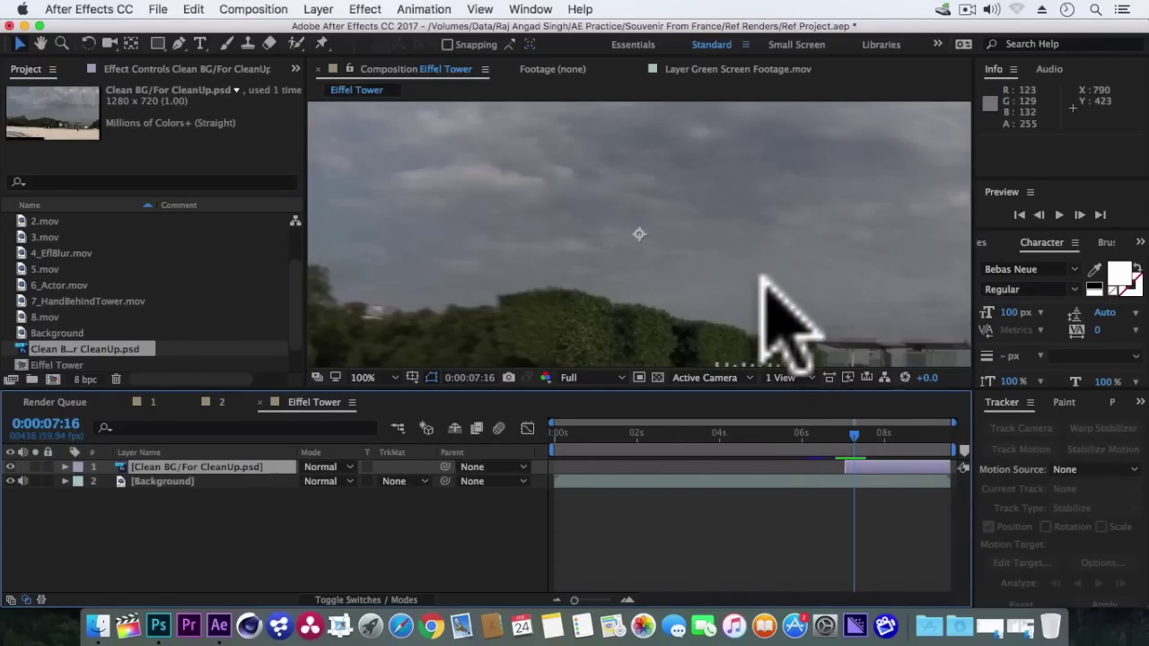
{"action": "left_click_drag", "start_coordinate": [817, 315], "coordinate": [690, 224]}
{"action": "left_click", "coordinate": [885, 433]}
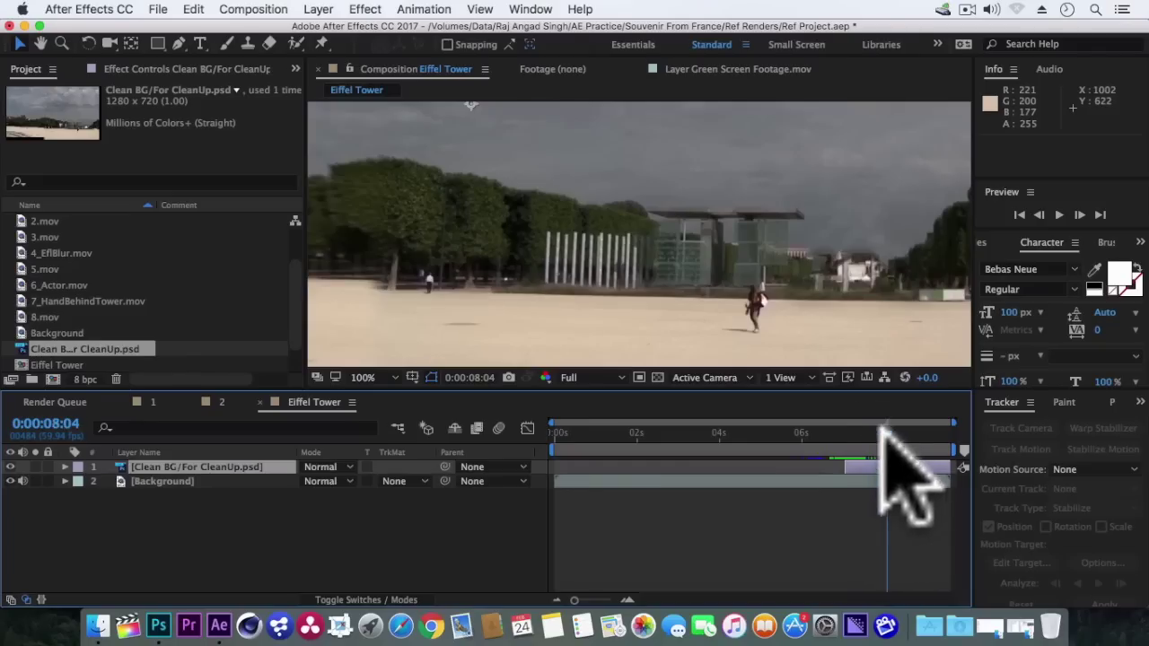
{"action": "mouse_move", "coordinate": [848, 432]}
{"action": "left_mouse_down"}
{"action": "mouse_move", "coordinate": [834, 433]}
{"action": "mouse_move", "coordinate": [858, 434]}
{"action": "left_mouse_up"}
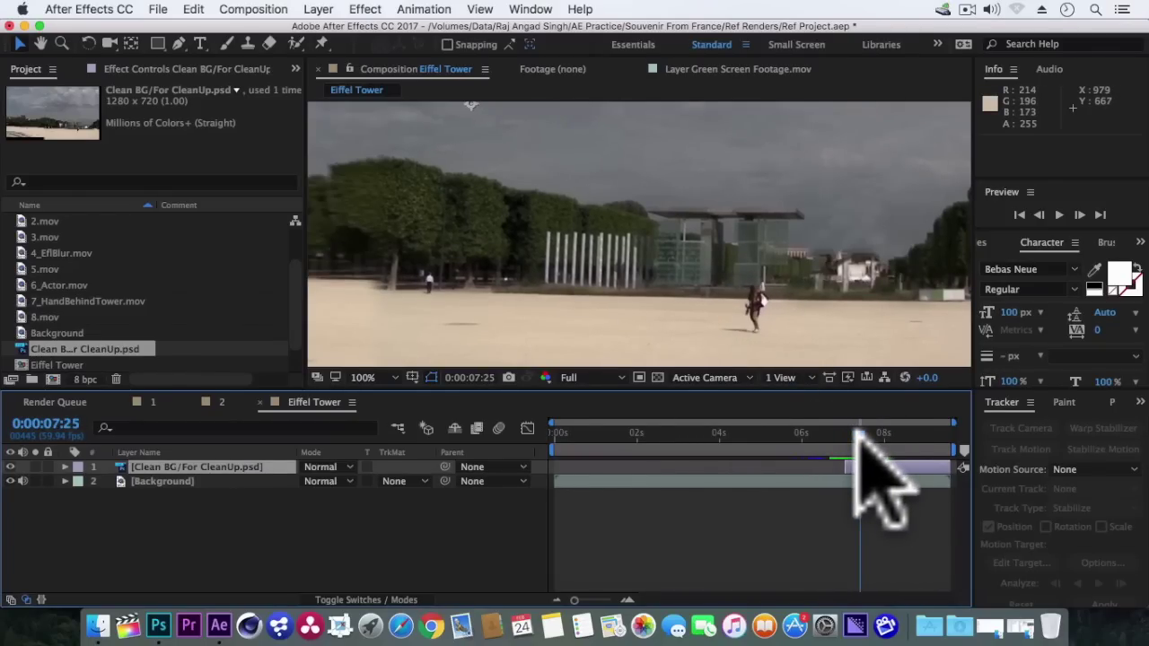
{"action": "left_click", "coordinate": [860, 467]}
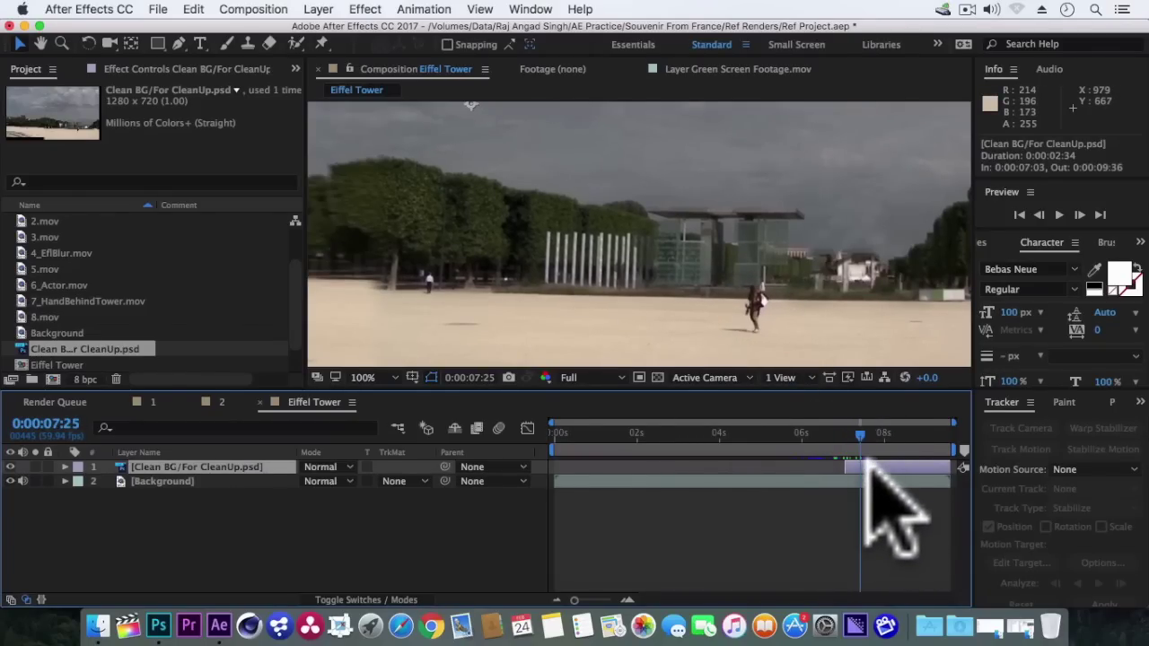
{"action": "key", "text": "comma"}
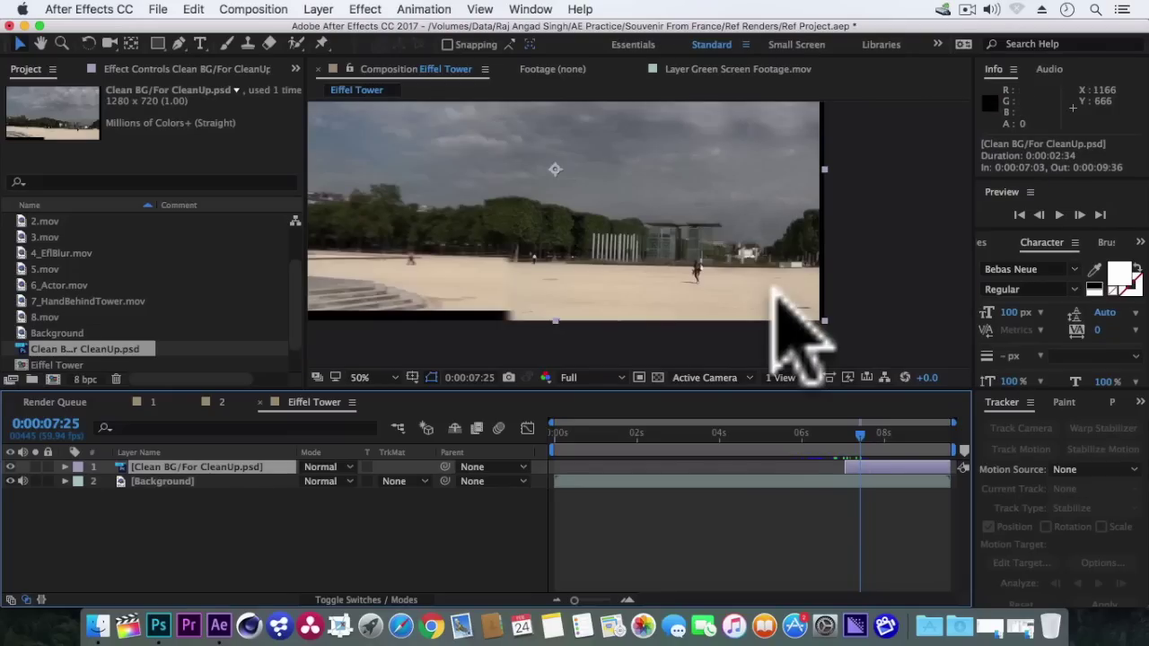
{"action": "left_click", "coordinate": [384, 378]}
- Fit the comp in the viewer and pen mask points along the horizon past the right edge
{"action": "left_click", "coordinate": [402, 357]}
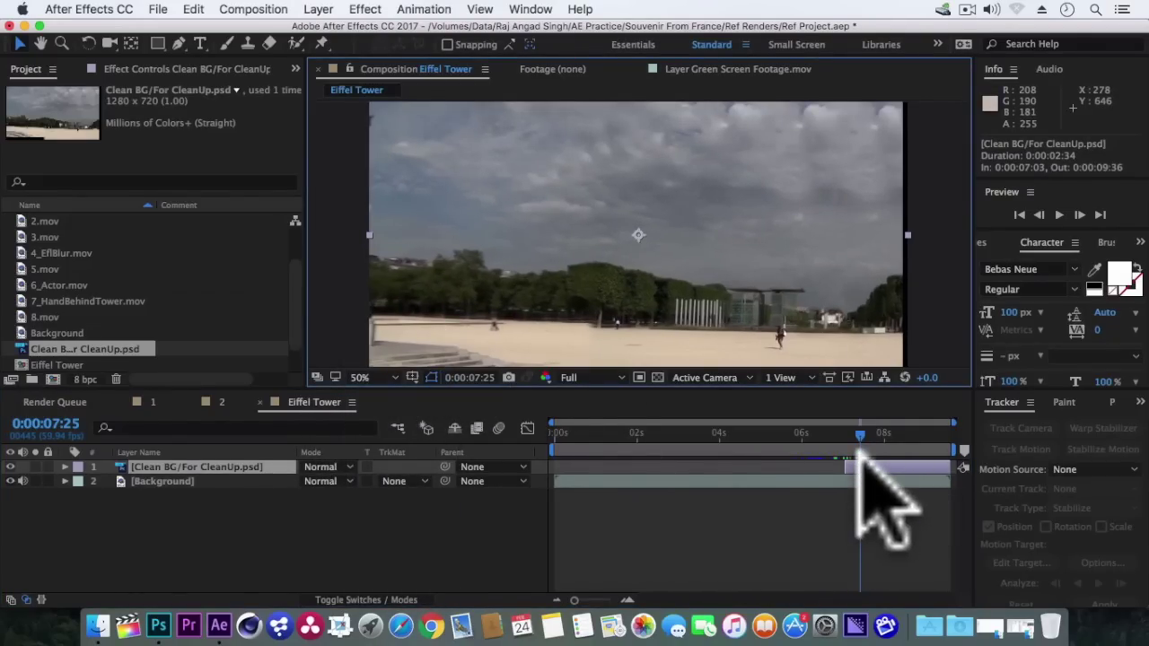
{"action": "left_click", "coordinate": [179, 43]}
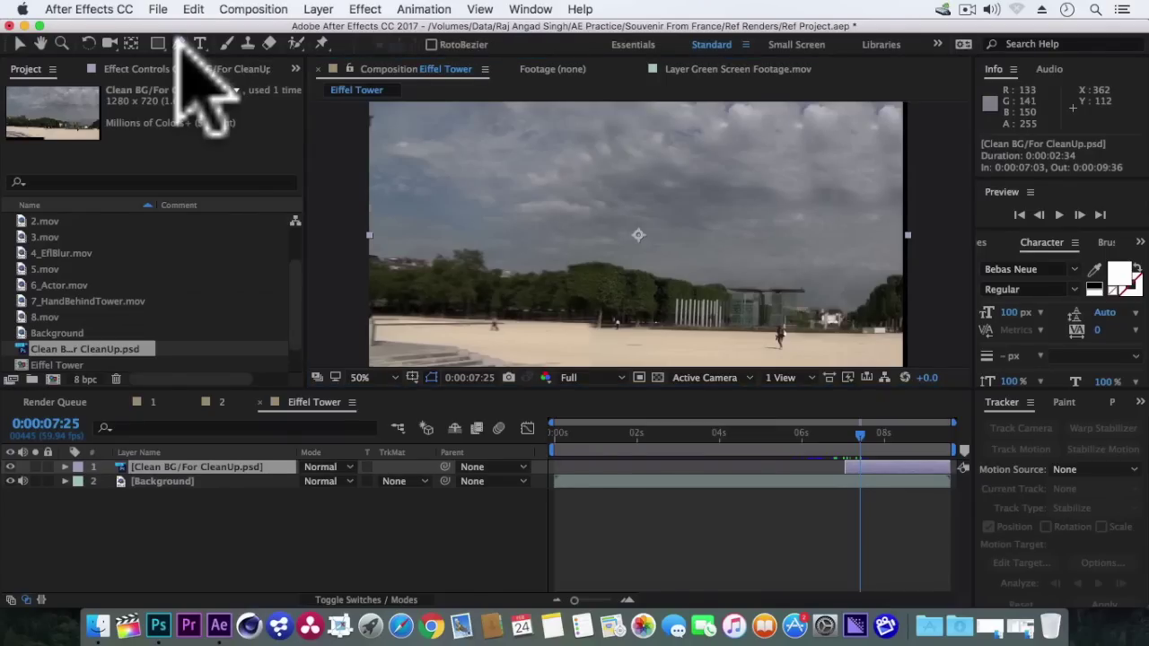
{"action": "left_click", "coordinate": [346, 305]}
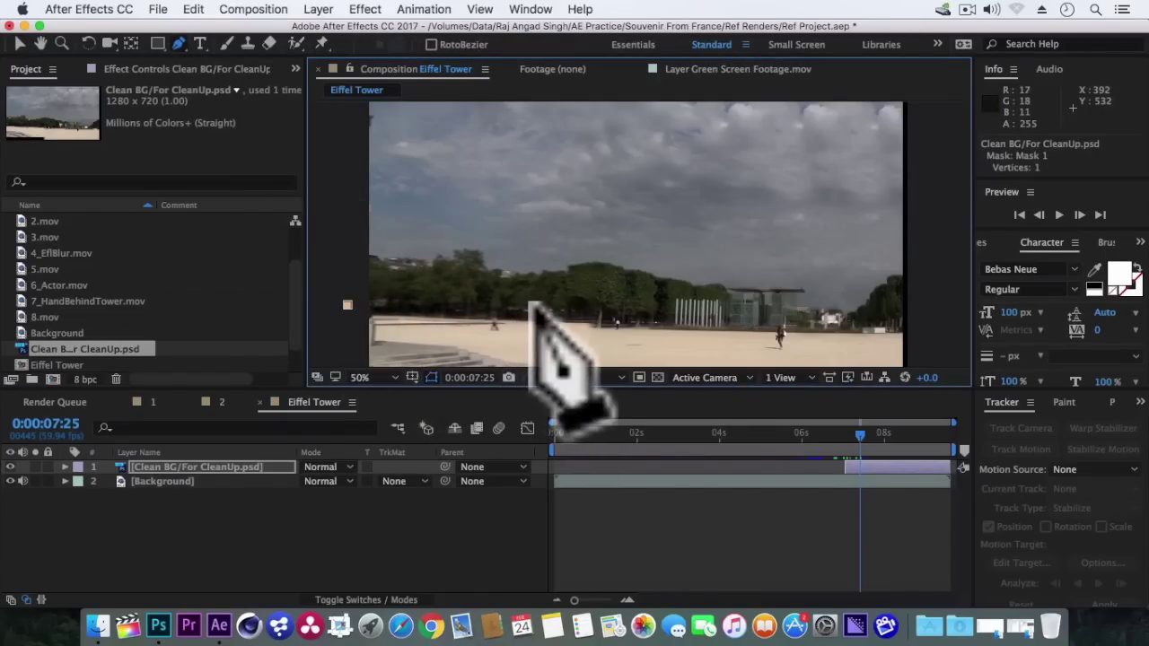
{"action": "left_click", "coordinate": [636, 308]}
{"action": "left_click", "coordinate": [696, 312]}
{"action": "left_click", "coordinate": [774, 313]}
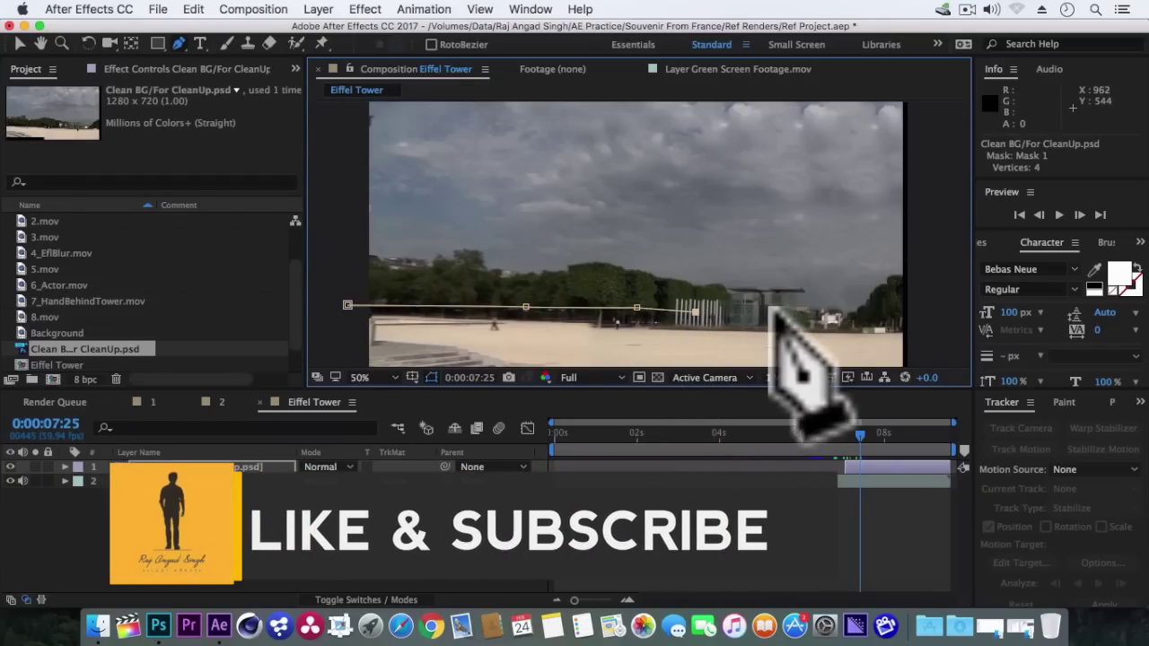
{"action": "left_click", "coordinate": [829, 318]}
{"action": "left_click", "coordinate": [929, 313]}
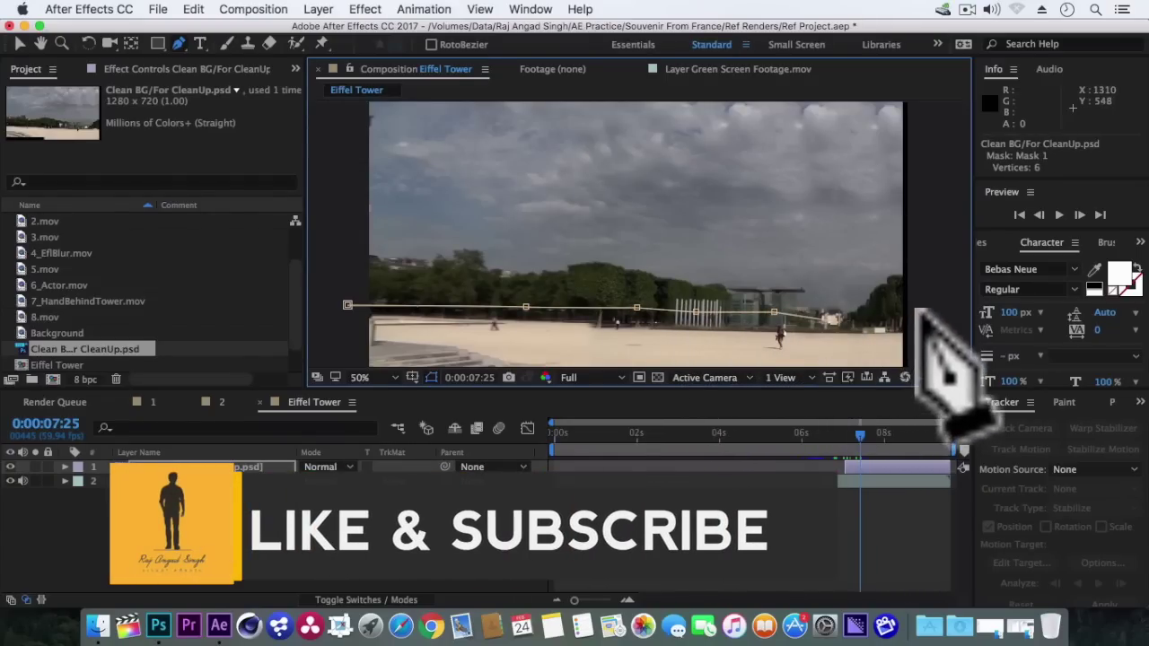
- Close the mask above both top corners back to the start, then show Mask Feather
{"action": "key", "text": "comma"}
{"action": "left_click", "coordinate": [793, 140]}
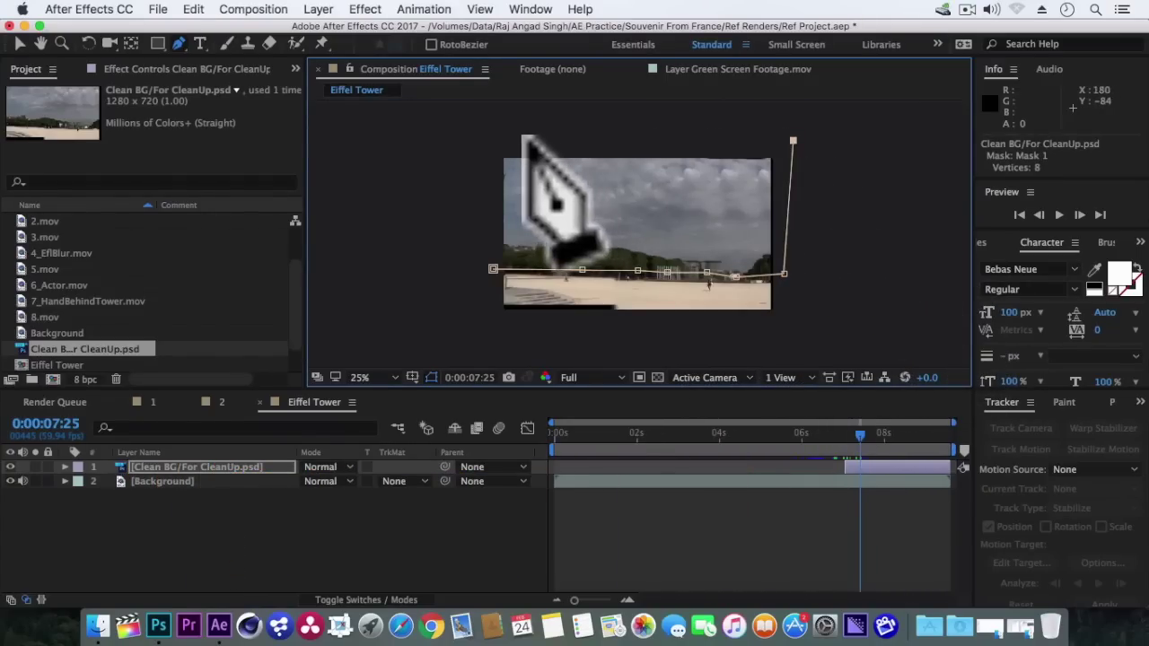
{"action": "left_click", "coordinate": [489, 142]}
{"action": "left_click", "coordinate": [492, 269]}
{"action": "key", "text": "period"}
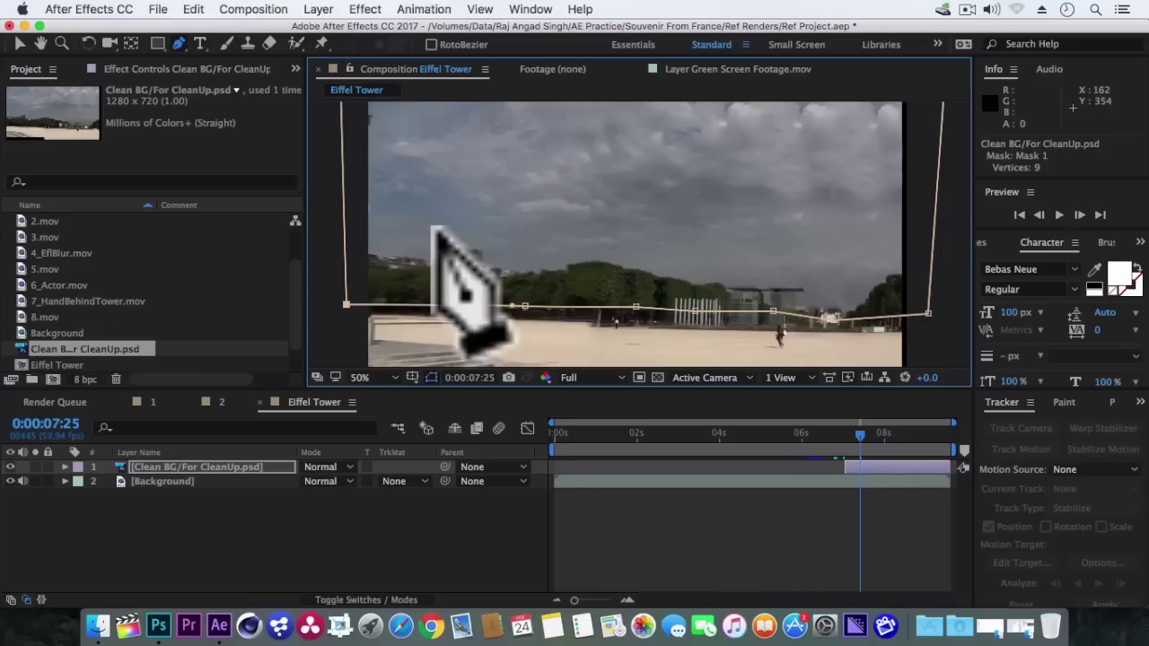
{"action": "key", "text": "v"}
{"action": "key", "text": "f"}
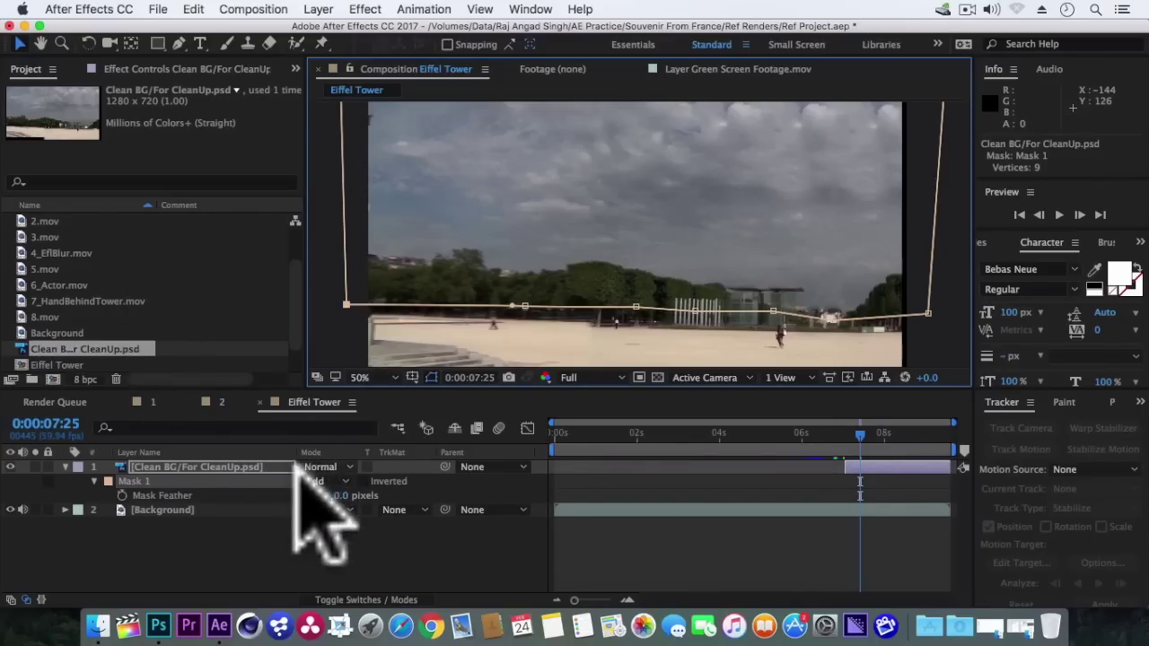
- Set the Clean BG mask feather to 10 pixels
{"action": "left_click", "coordinate": [321, 496]}
{"action": "type", "text": "10"}
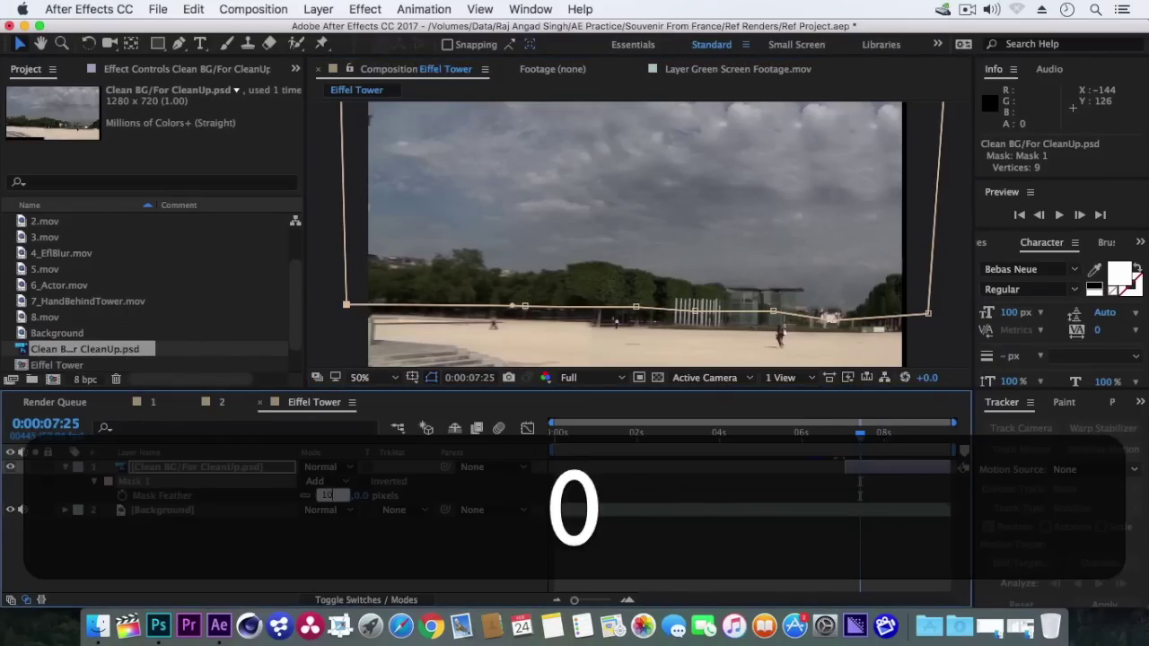
{"action": "key", "text": "Return"}
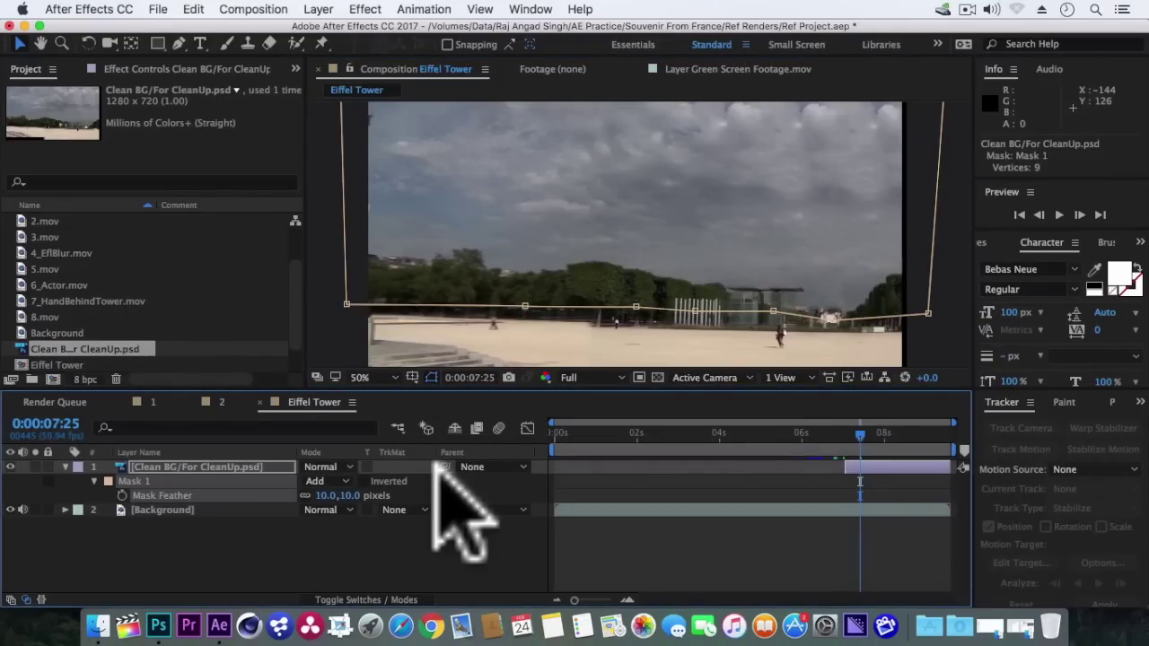
{"action": "key", "text": "space"}
- Preview the composition and scrub to 0:00:07:03, where the tower has vanished
{"action": "key", "text": "space"}
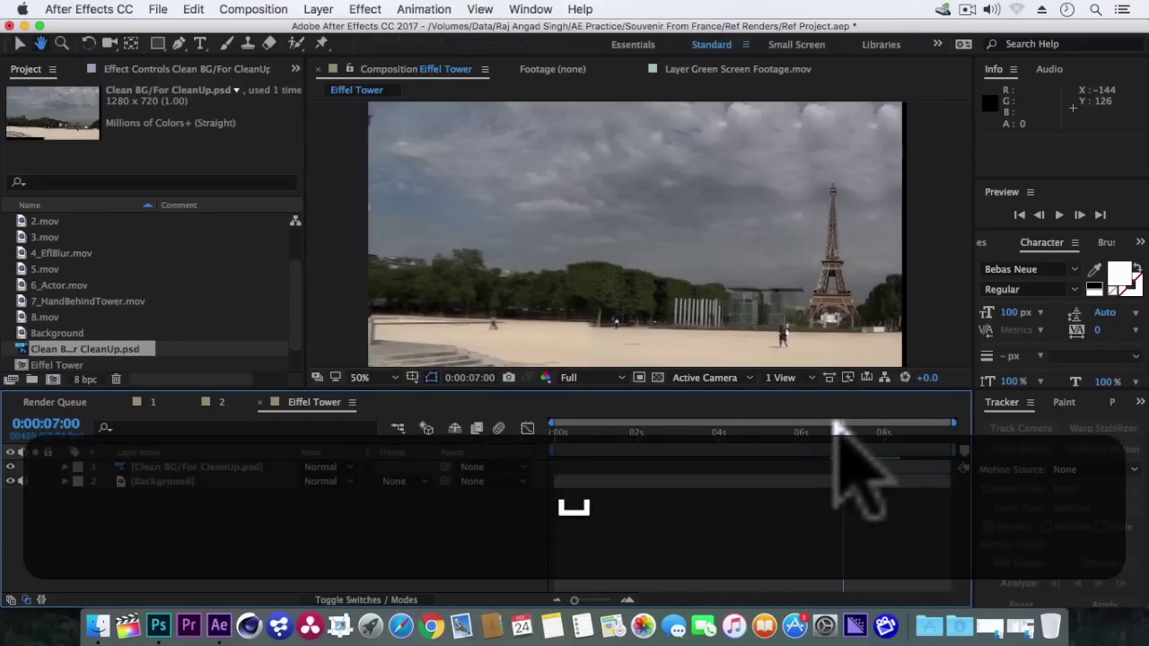
{"action": "key", "text": "space"}
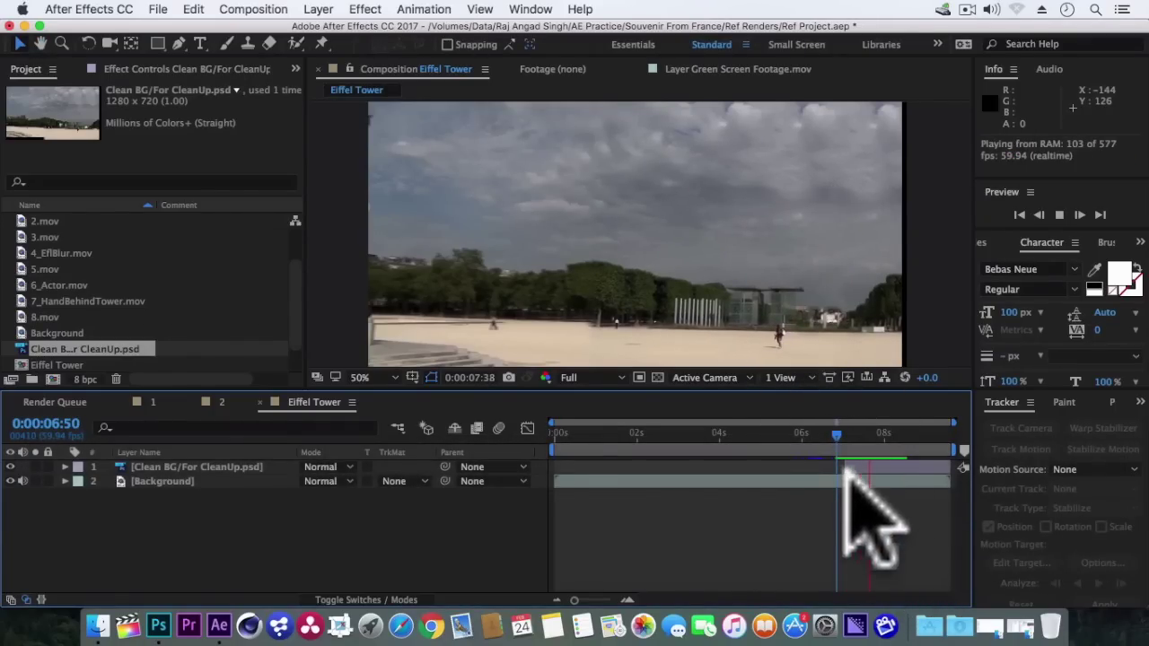
{"action": "key", "text": "space"}
{"action": "key", "text": "space"}
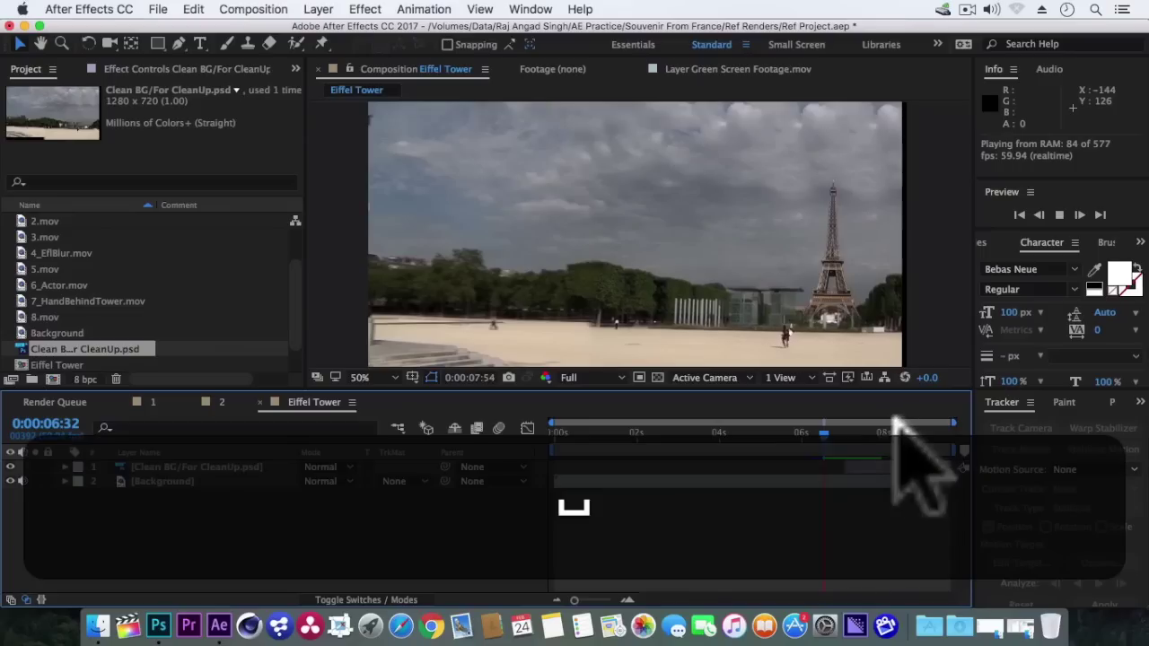
{"action": "left_click", "coordinate": [846, 432]}
{"action": "left_click_drag", "start_coordinate": [846, 432], "coordinate": [851, 433]}
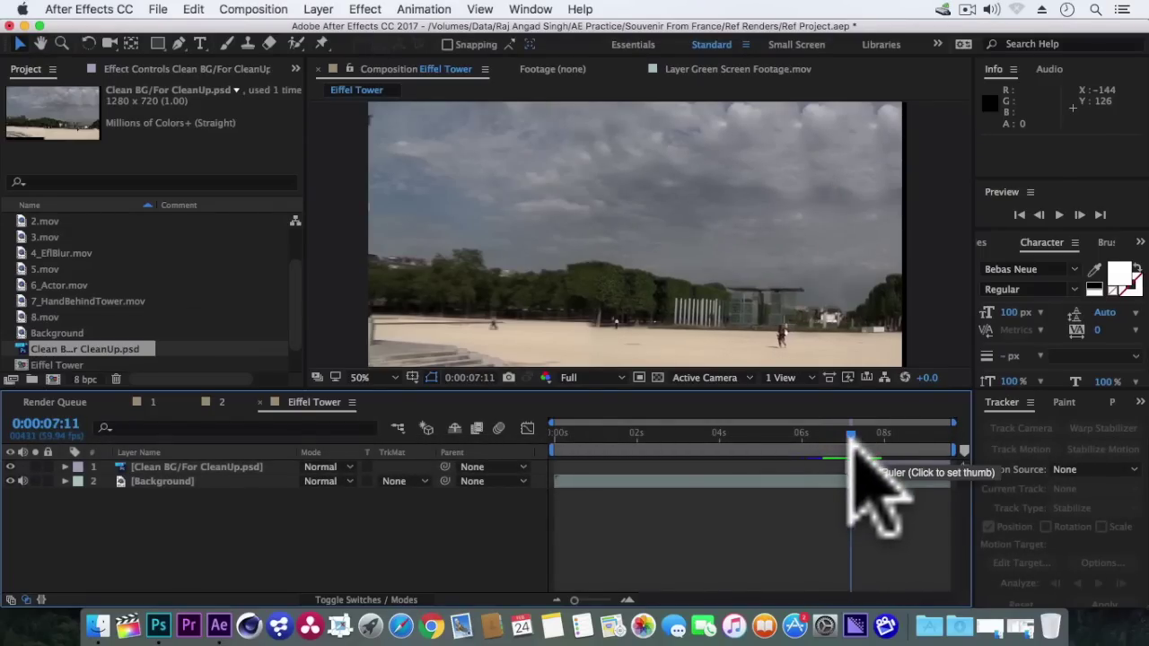
{"action": "left_click_drag", "start_coordinate": [851, 437], "coordinate": [845, 437]}
- Duplicate the Background layer with Edit > Duplicate and rename the new layer 'Morph'
{"action": "left_click", "coordinate": [858, 481]}
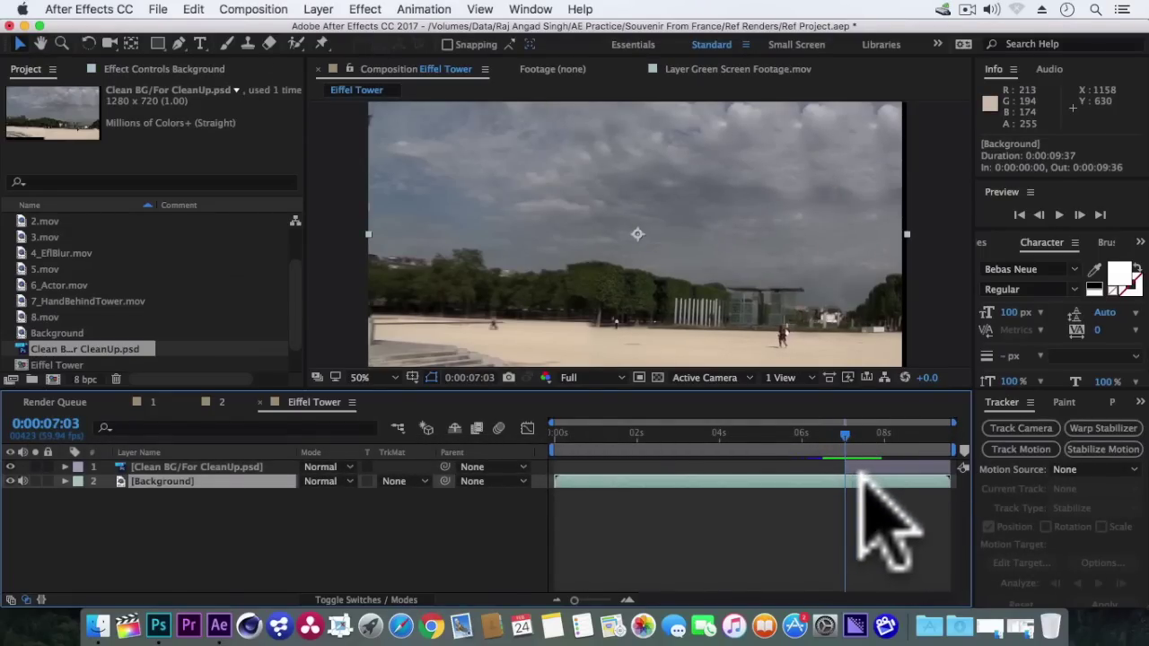
{"action": "left_click", "coordinate": [195, 10]}
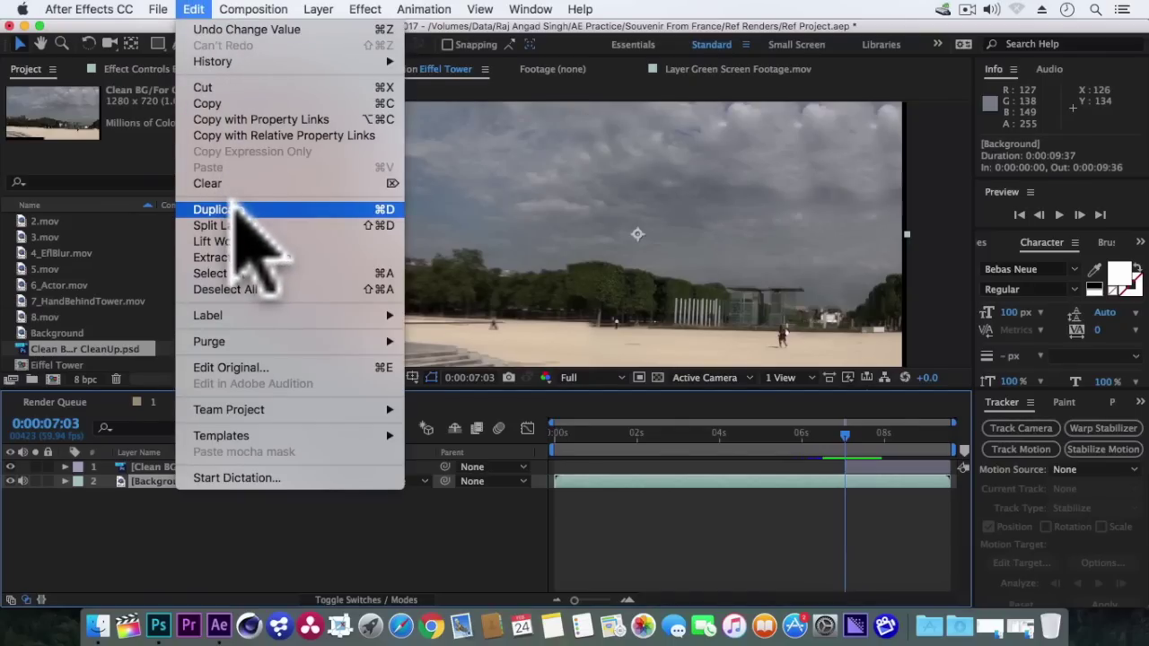
{"action": "left_click", "coordinate": [235, 208]}
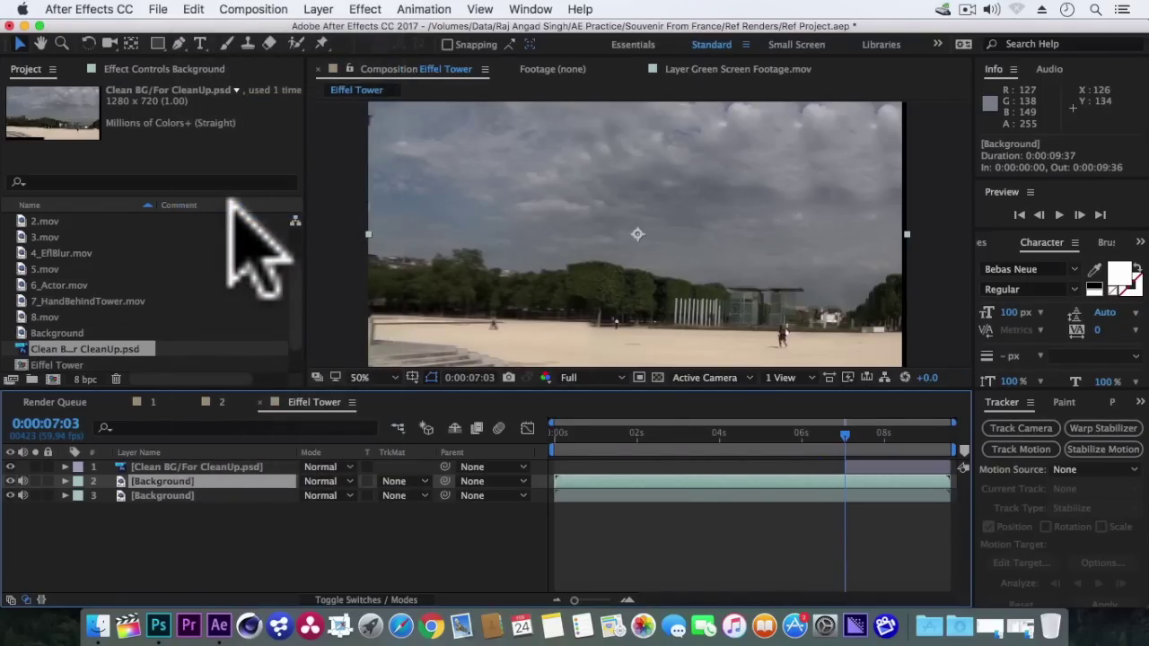
{"action": "key", "text": "Return"}
{"action": "type", "text": "Mor"}
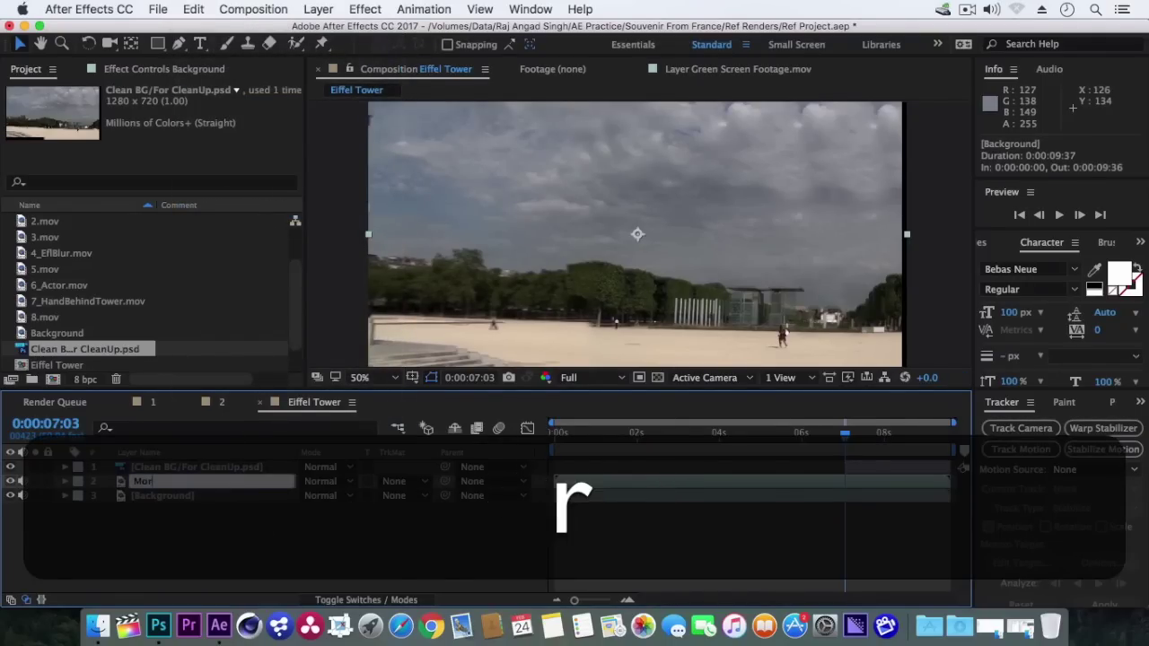
{"action": "type", "text": "ph"}
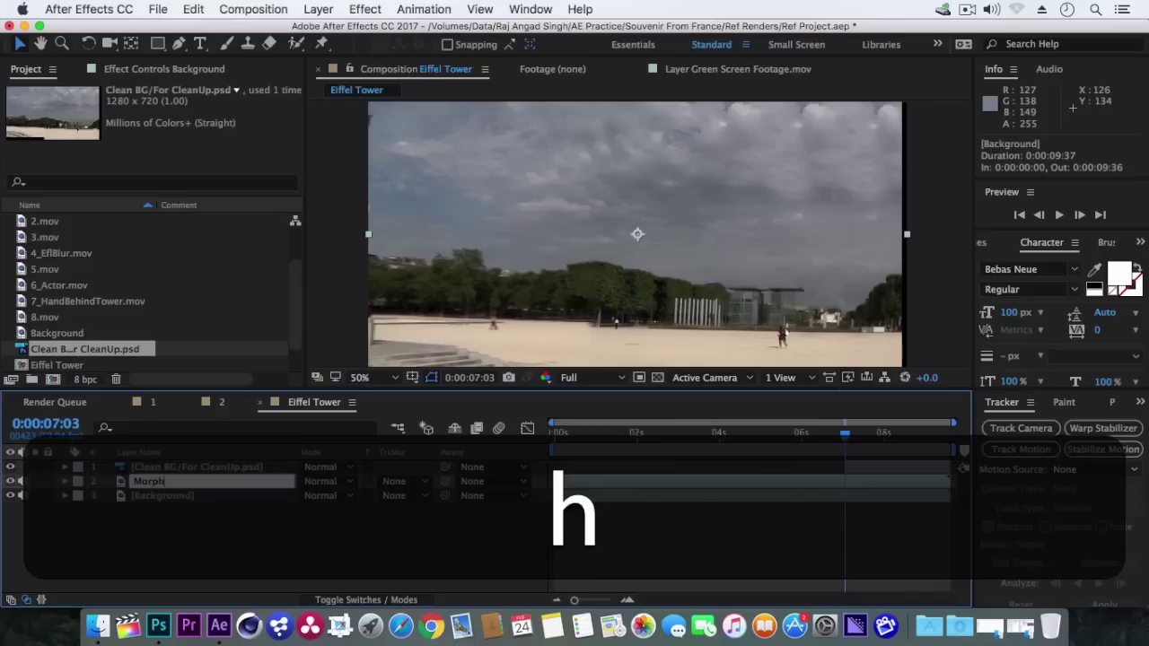
{"action": "key", "text": "Return"}
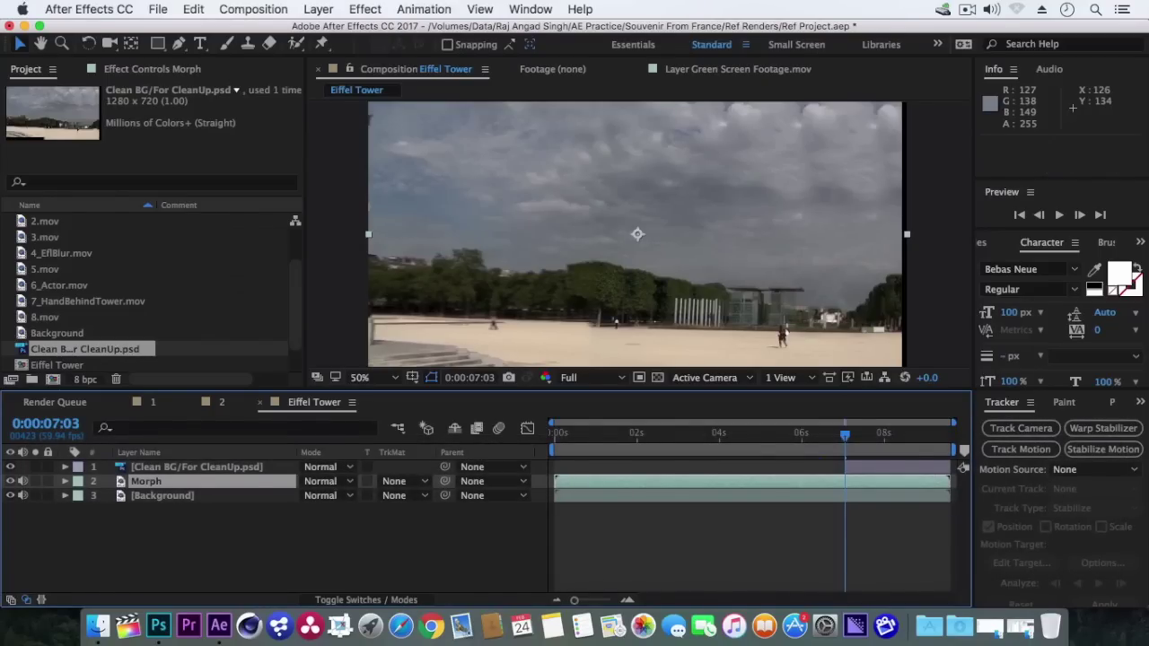
{"action": "left_click_drag", "start_coordinate": [574, 599], "coordinate": [593, 589]}
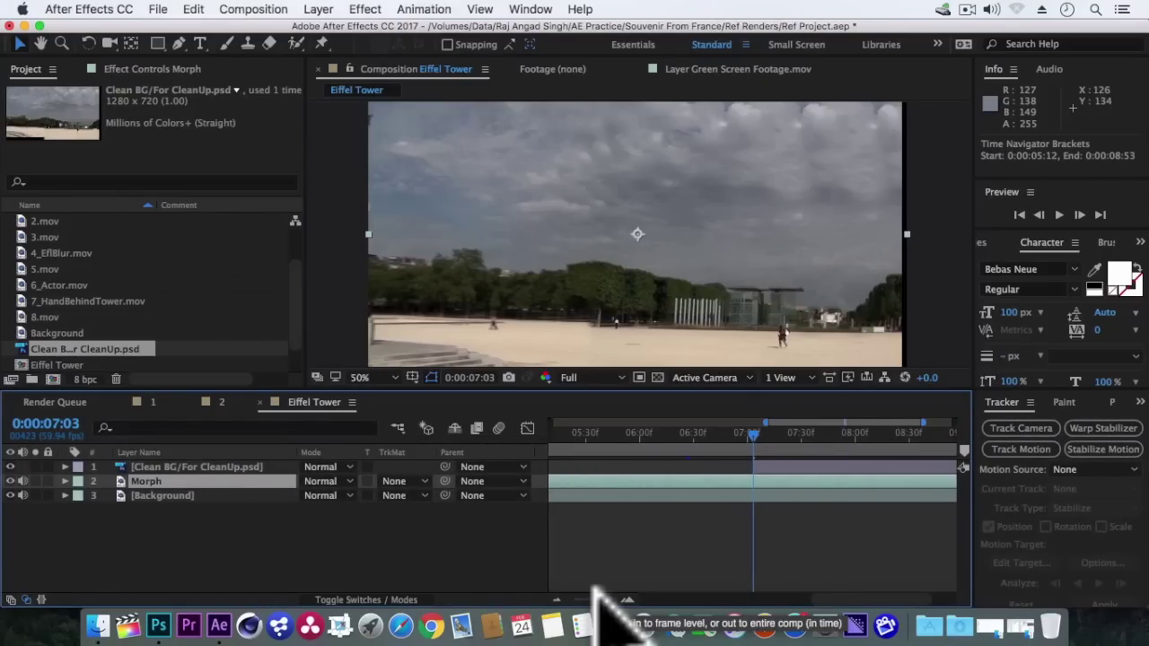
- Trim the Morph layer's in point to 0:00:06:59, while the tower still shows
{"action": "key", "text": "Page_Up"}
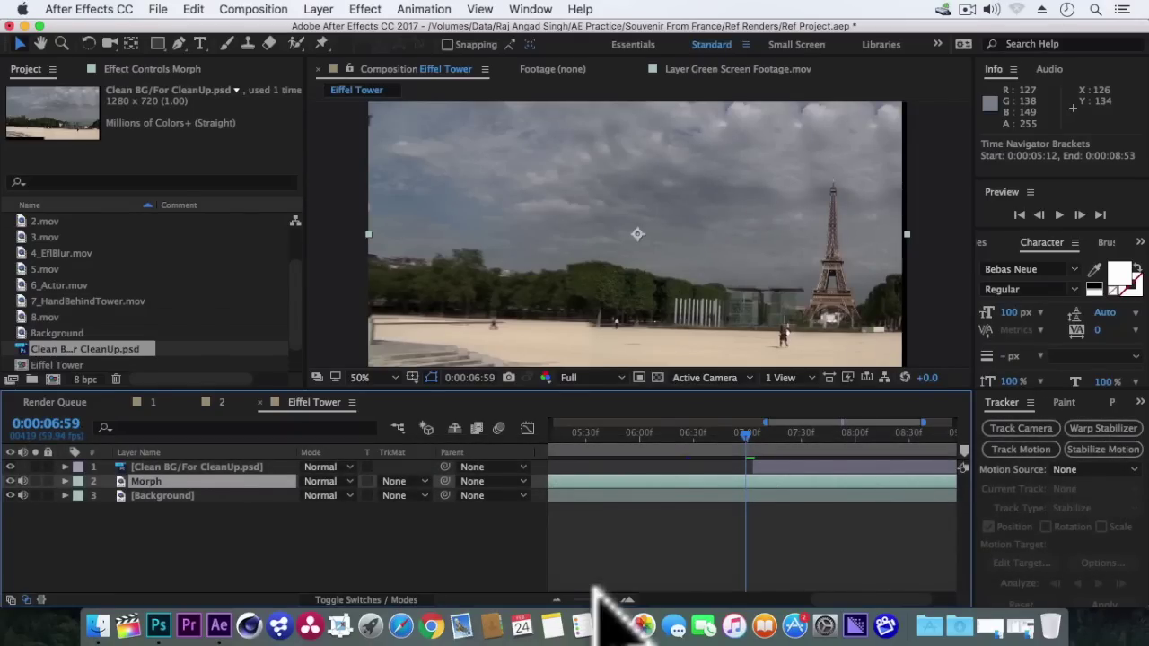
{"action": "key", "text": "alt"}
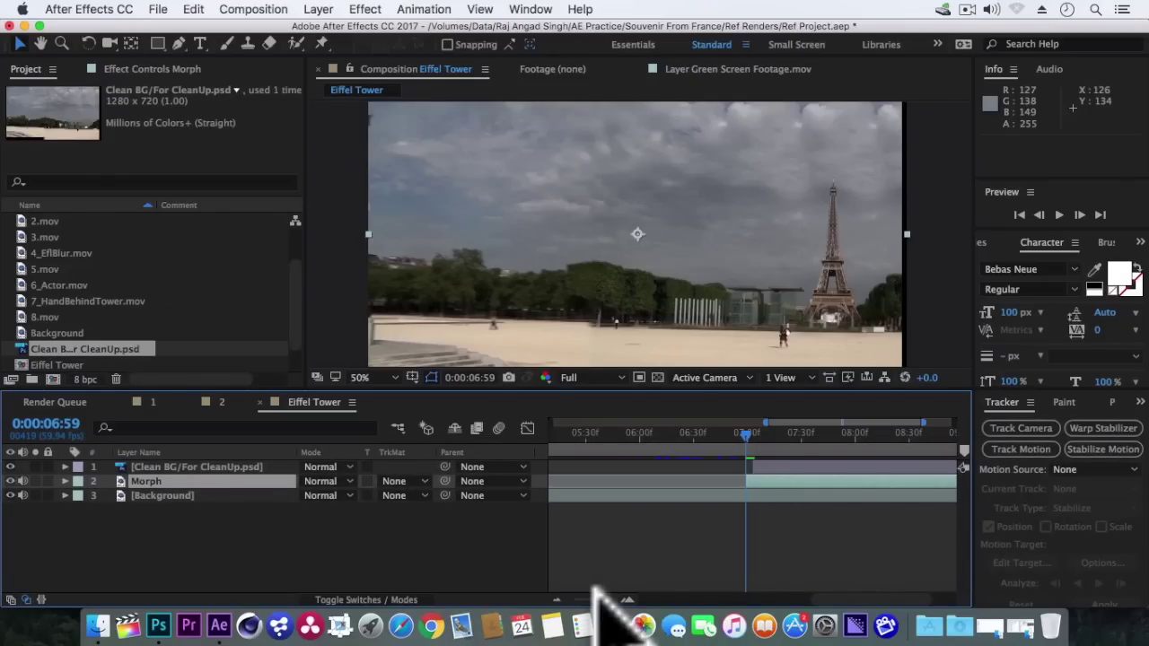
{"action": "left_click_drag", "start_coordinate": [594, 590], "coordinate": [571, 597]}
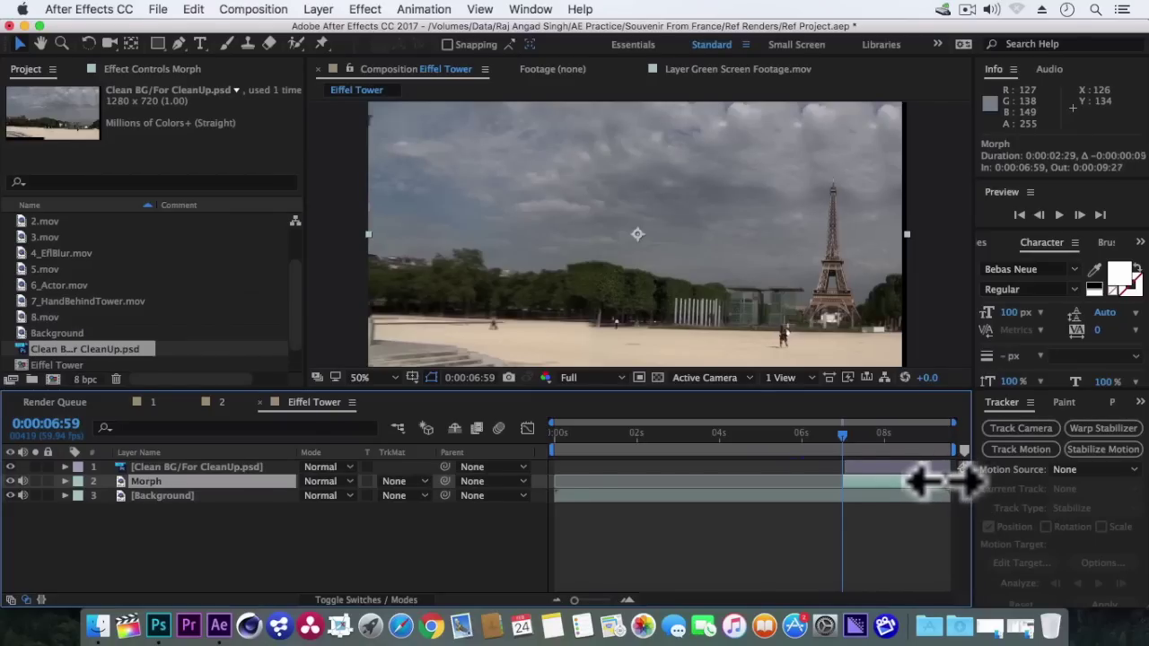
- Trace a closed 12-point mask around the Eiffel Tower on the Morph layer
{"action": "left_click", "coordinate": [628, 598]}
{"action": "left_click", "coordinate": [628, 599]}
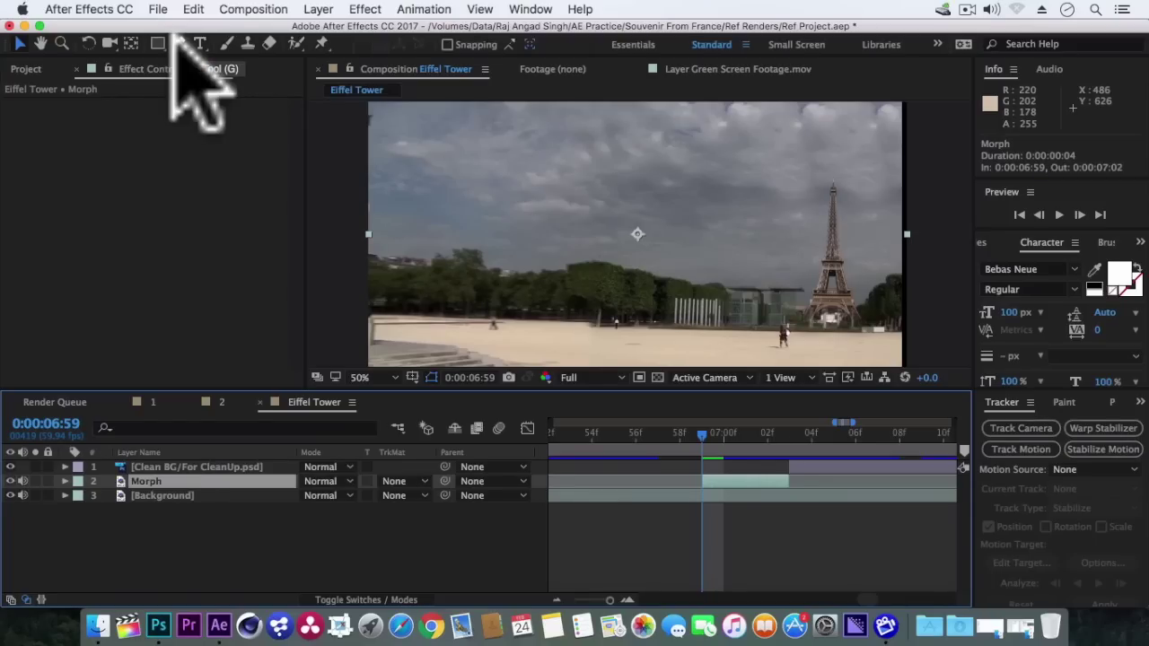
{"action": "left_click", "coordinate": [177, 43]}
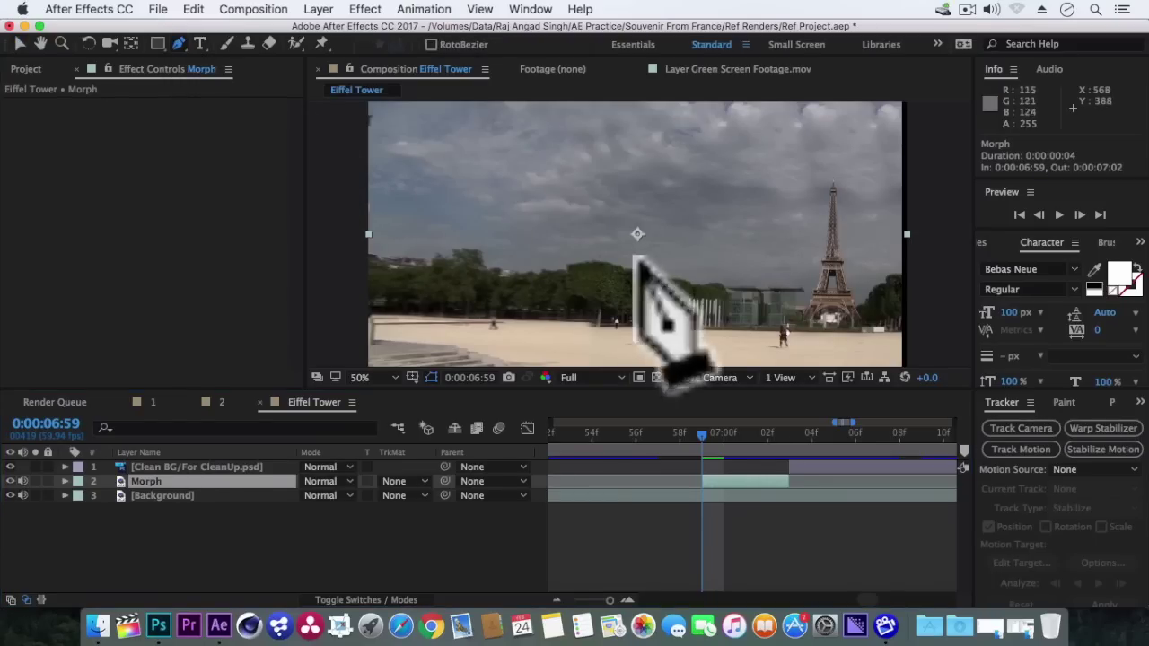
{"action": "left_click", "coordinate": [796, 311]}
{"action": "left_click", "coordinate": [813, 285]}
{"action": "left_click", "coordinate": [817, 236]}
{"action": "left_click", "coordinate": [818, 191]}
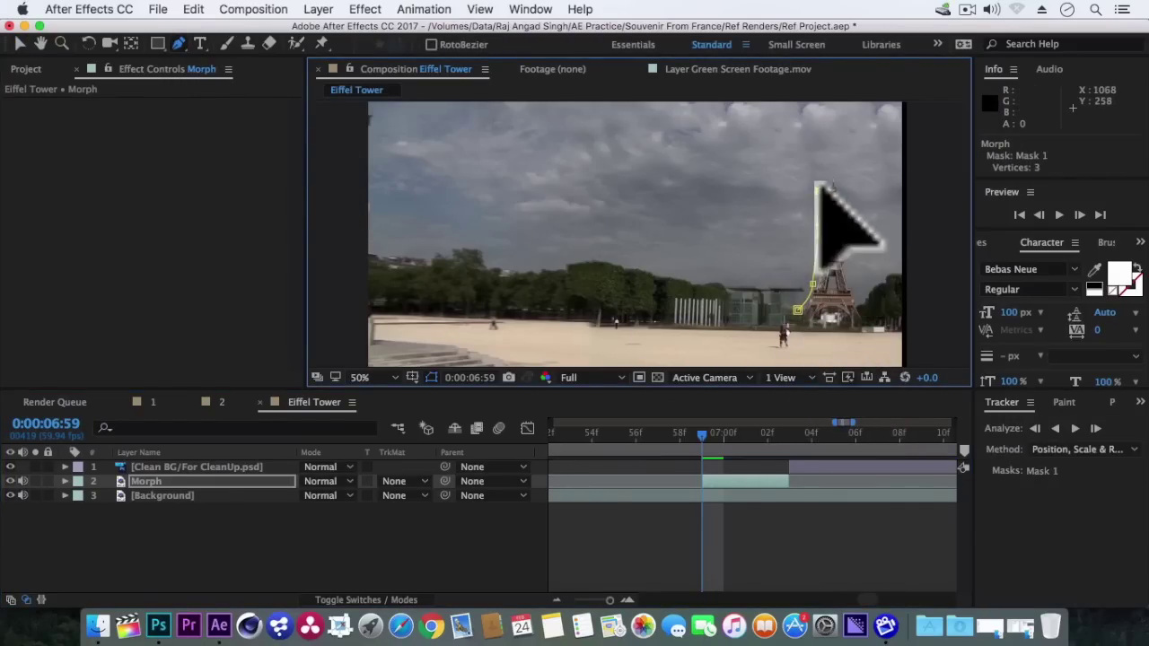
{"action": "left_click", "coordinate": [829, 167]}
{"action": "left_click", "coordinate": [845, 234]}
{"action": "left_click", "coordinate": [857, 283]}
{"action": "left_click", "coordinate": [865, 318]}
{"action": "left_click", "coordinate": [846, 322]}
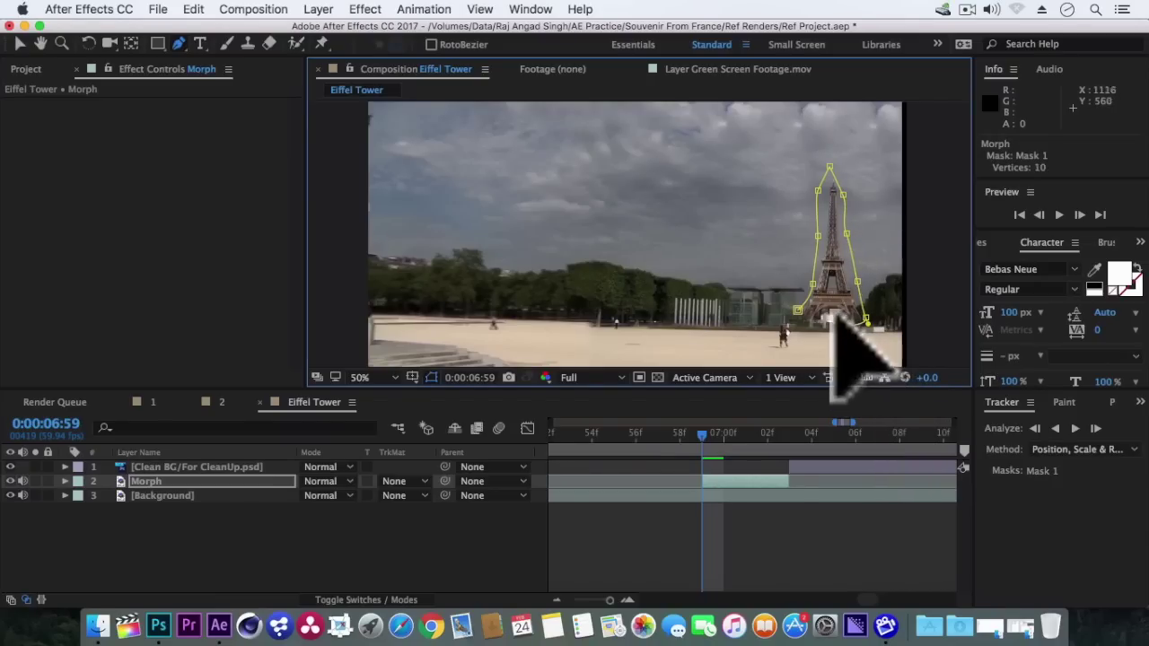
{"action": "left_click", "coordinate": [832, 311]}
{"action": "left_click", "coordinate": [817, 316]}
{"action": "left_click", "coordinate": [801, 310]}
{"action": "left_click", "coordinate": [796, 311]}
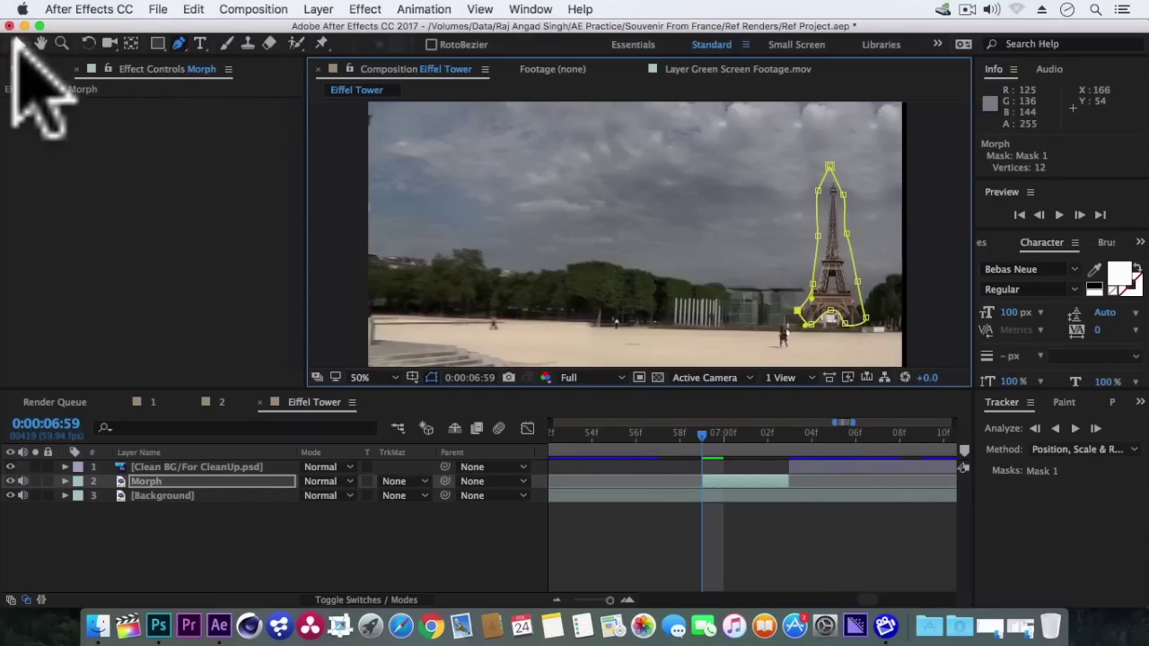
{"action": "left_click", "coordinate": [20, 43]}
- Feather the tower mask by 20 pixels
{"action": "key", "text": "f"}
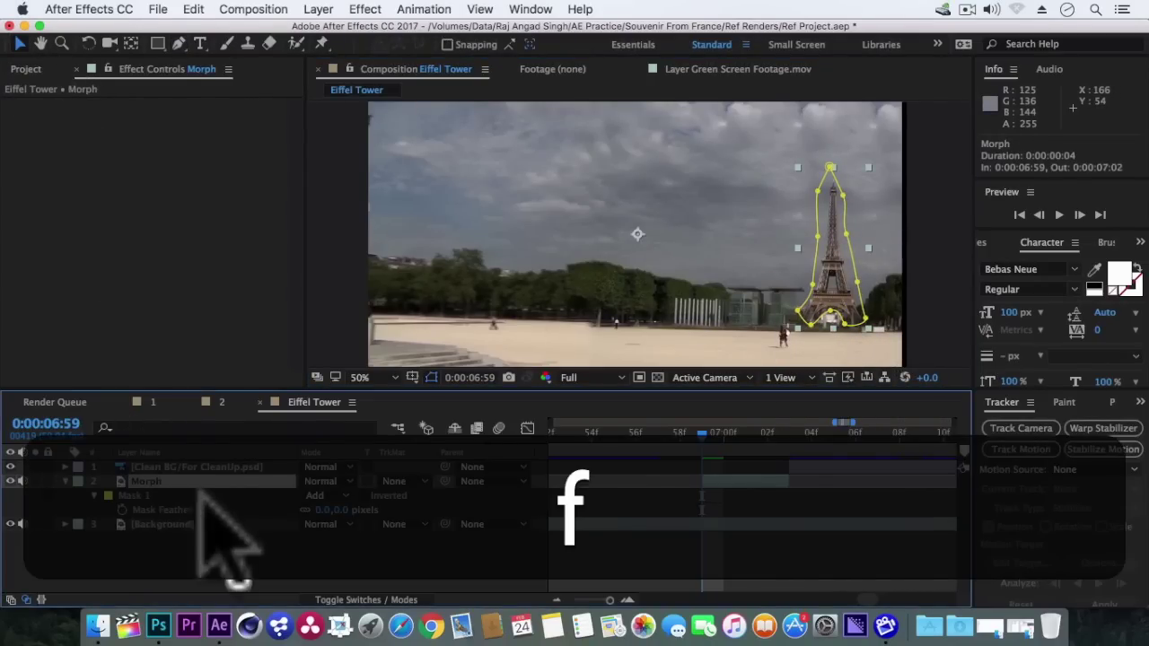
{"action": "left_click", "coordinate": [325, 509]}
{"action": "type", "text": "2"}
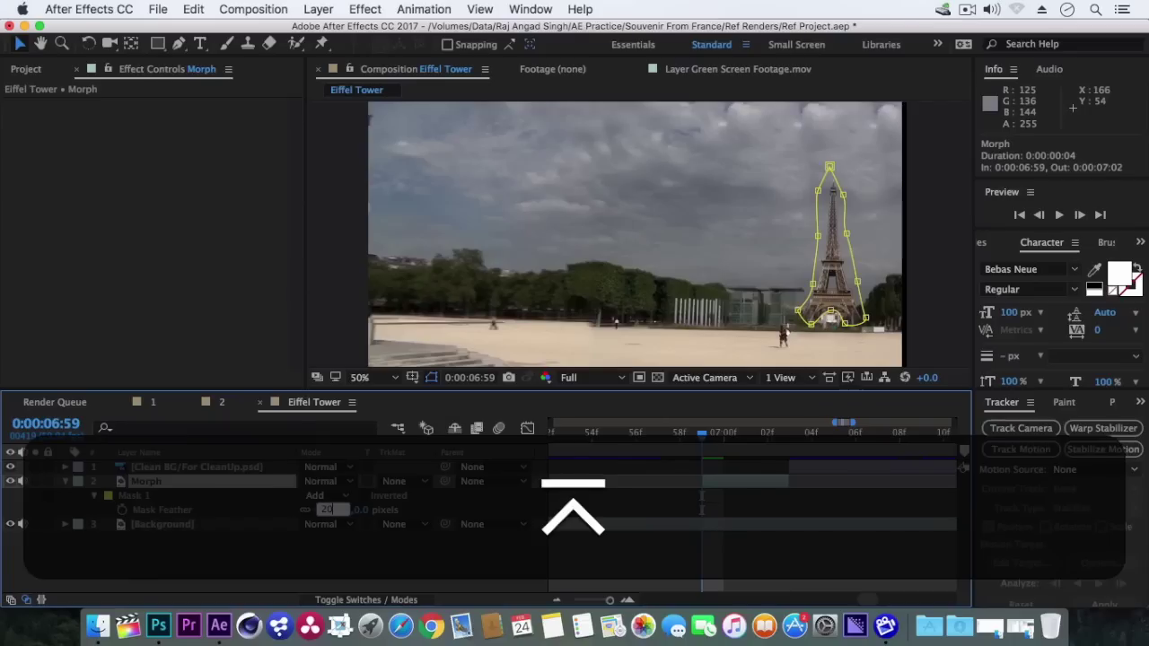
{"action": "type", "text": "0"}
{"action": "key", "text": "Return"}
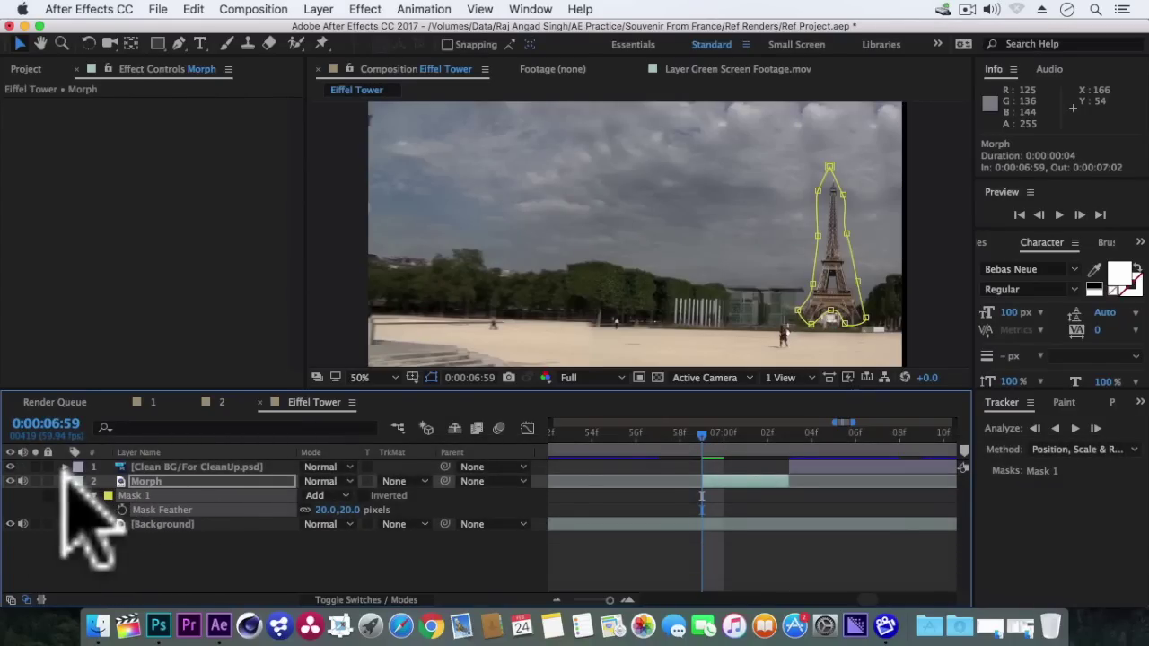
{"action": "left_click", "coordinate": [65, 481]}
- Apply Blur & Sharpen > Directional Blur to Morph with Blur Length 15
{"action": "left_click", "coordinate": [365, 9]}
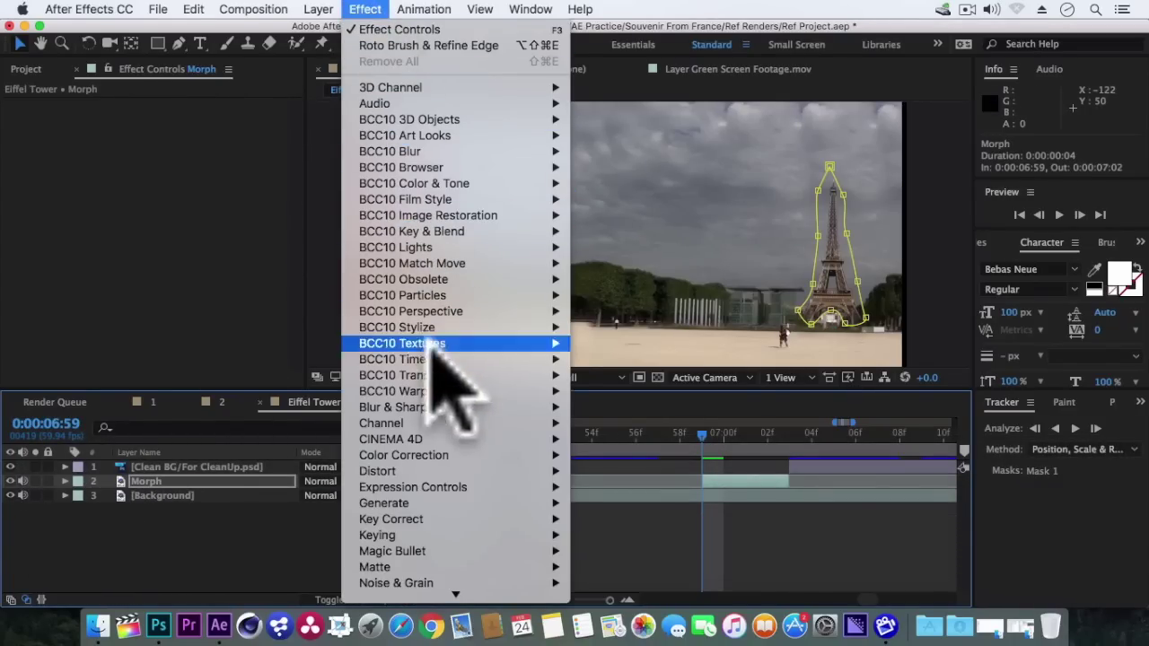
{"action": "mouse_move", "coordinate": [460, 409]}
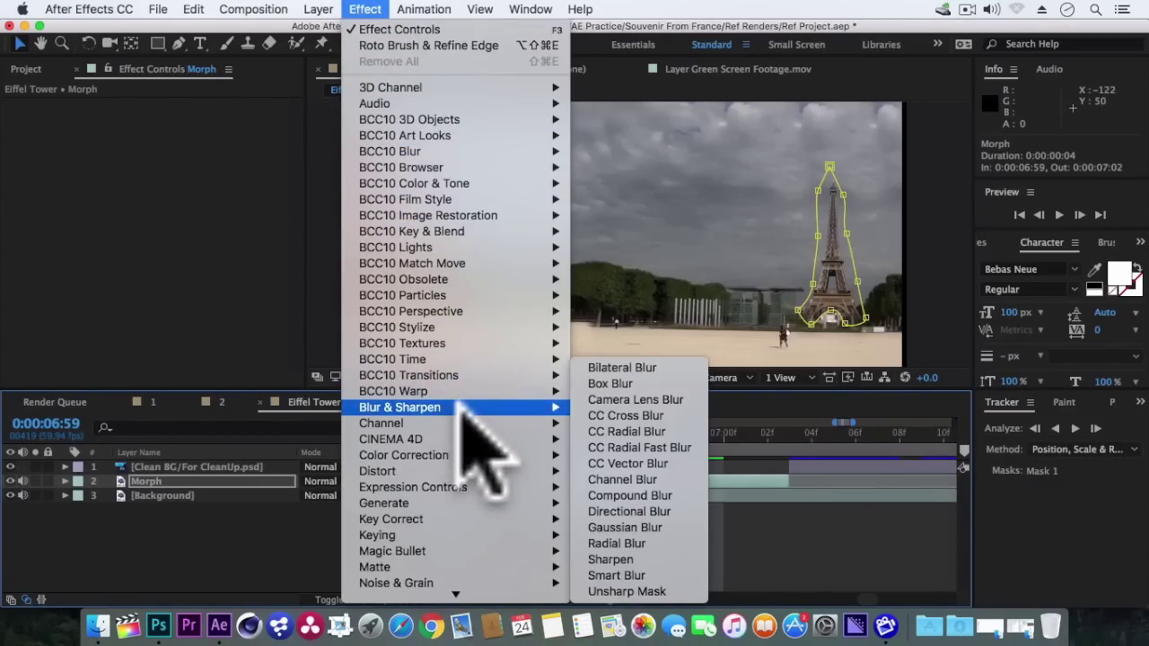
{"action": "left_click", "coordinate": [678, 511]}
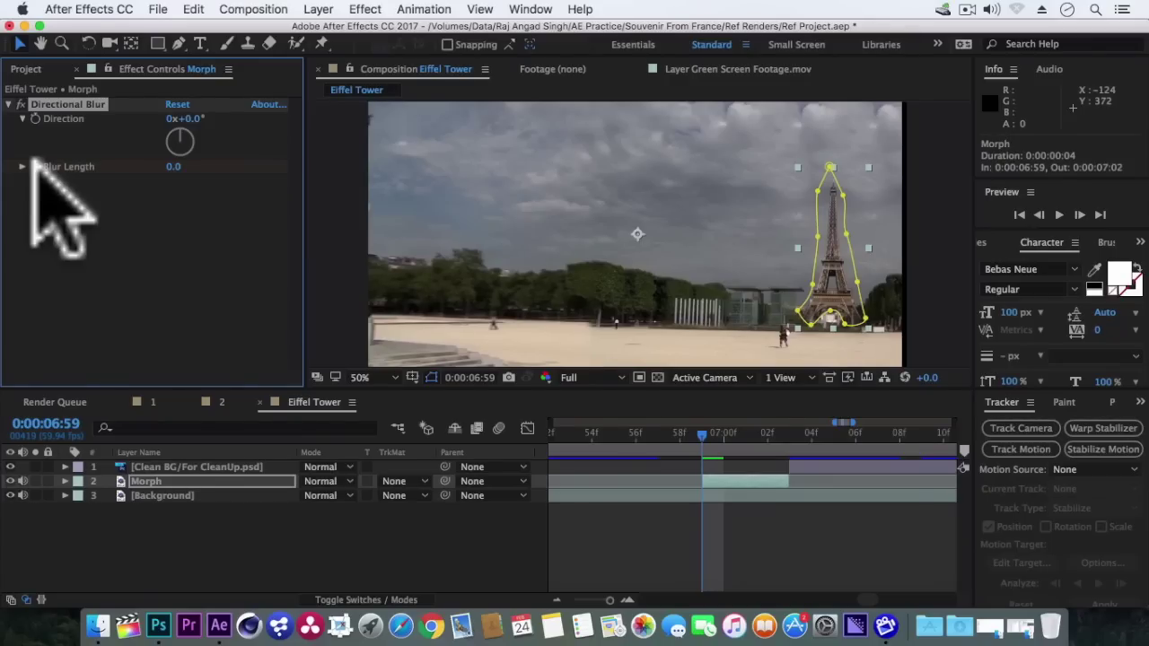
{"action": "key", "text": "Page_Down"}
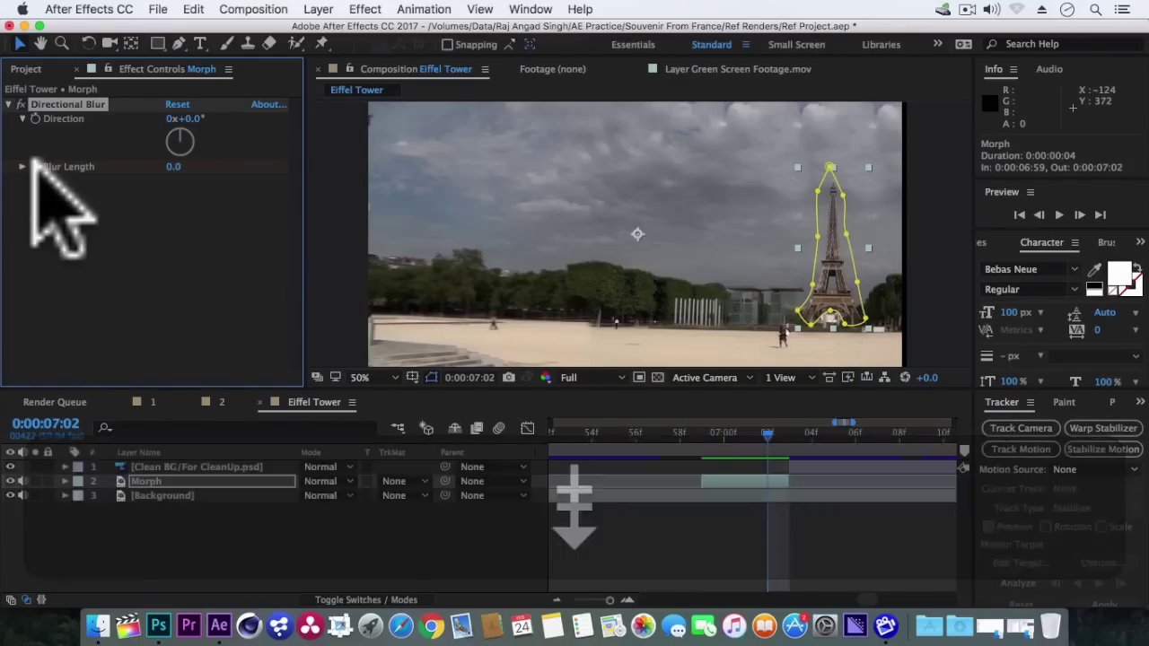
{"action": "left_click", "coordinate": [174, 166]}
{"action": "type", "text": "15"}
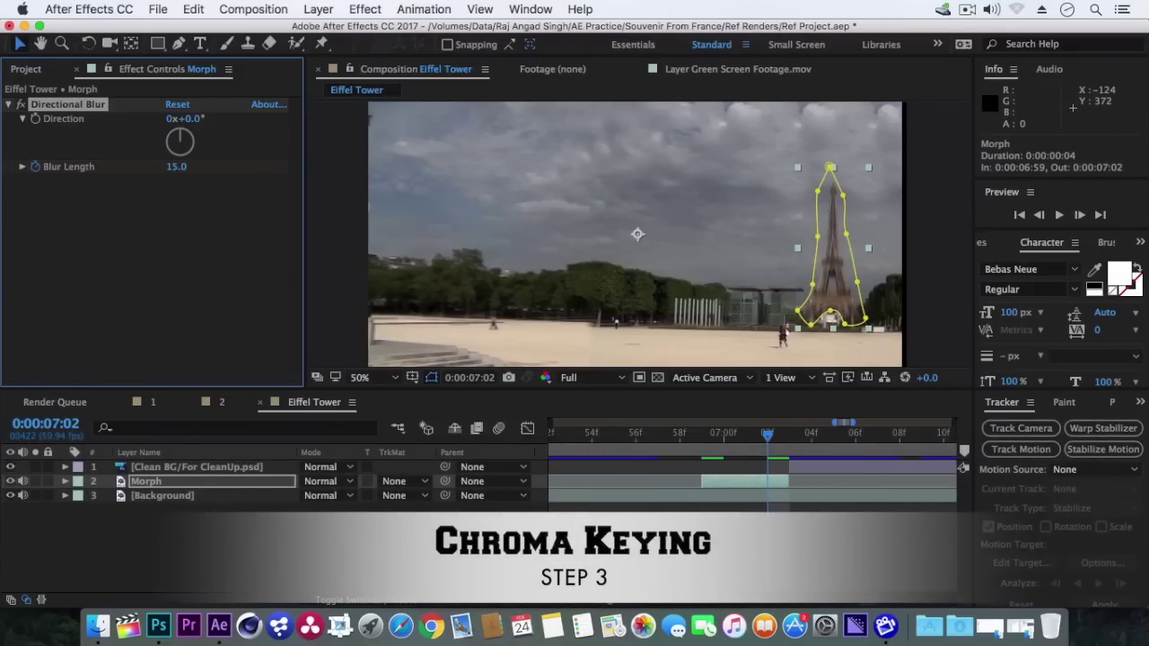
- Add Green Screen Footage as the top layer at 50% opacity
{"action": "left_click_drag", "start_coordinate": [690, 433], "coordinate": [737, 427]}
{"action": "left_click_drag", "start_coordinate": [86, 349], "coordinate": [130, 456]}
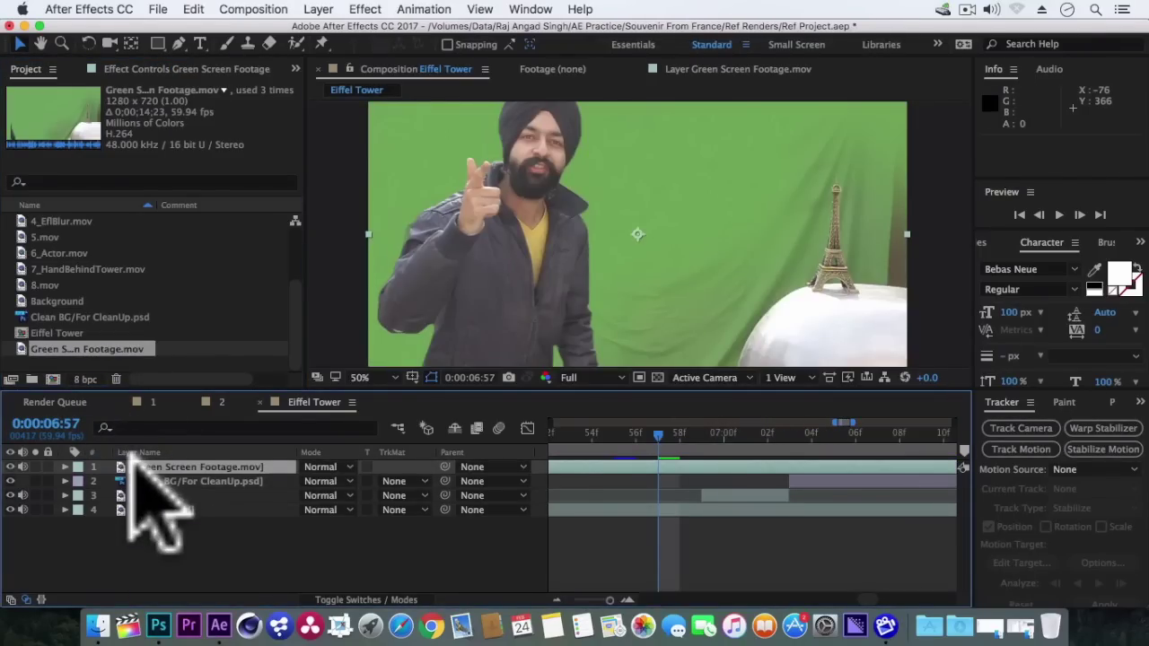
{"action": "key", "text": "t"}
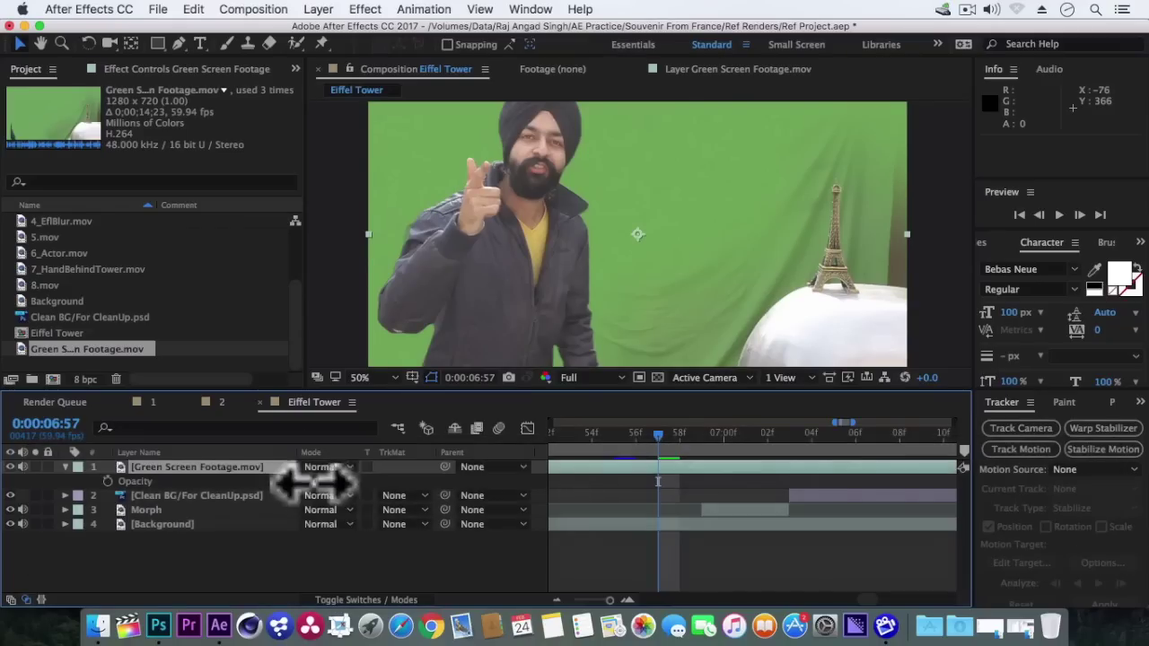
{"action": "left_click", "coordinate": [314, 482]}
{"action": "type", "text": "50"}
{"action": "key", "text": "Return"}
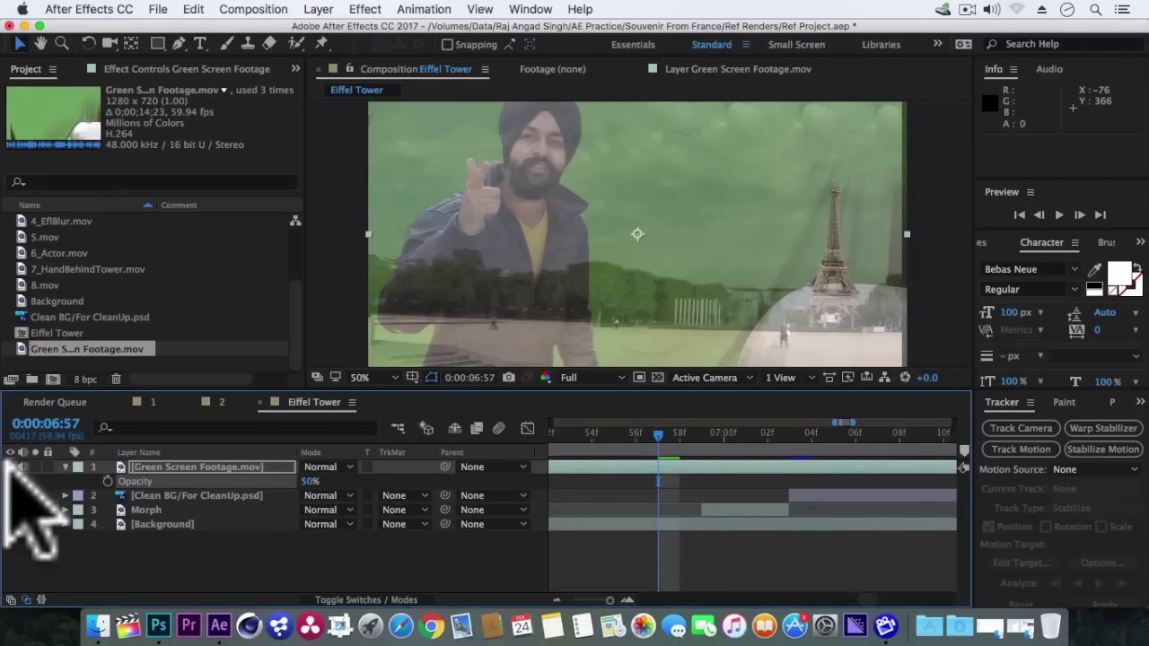
- Slide the green-screen clip in time to match the grab, then restore 100% opacity
{"action": "key", "text": "super"}
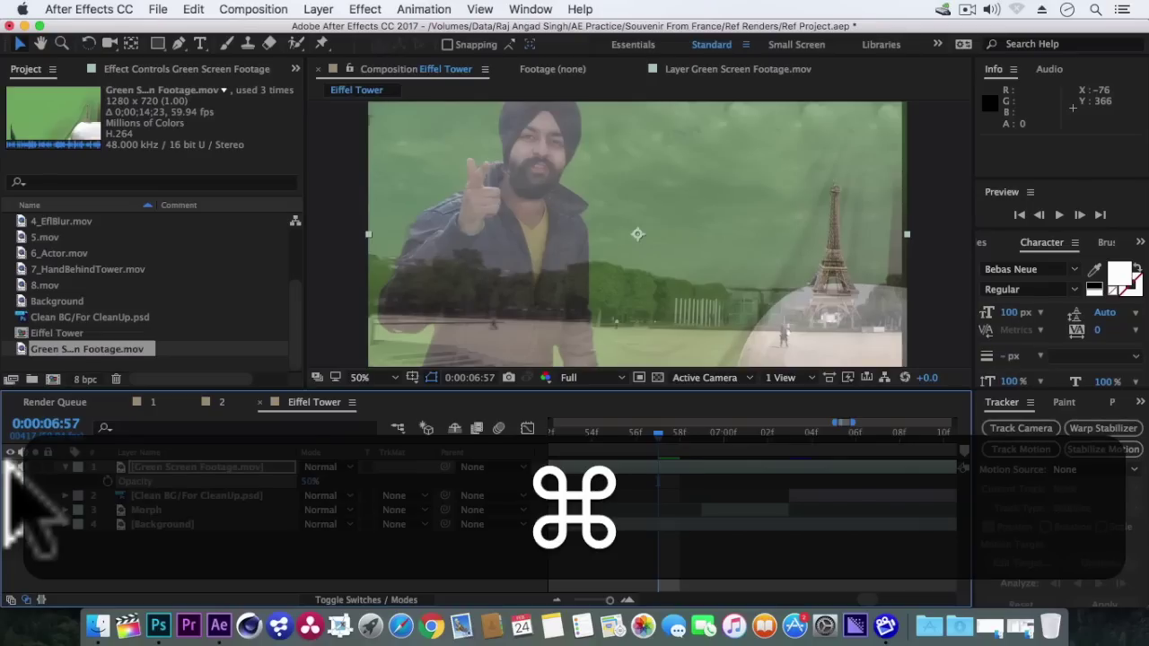
{"action": "left_click", "coordinate": [779, 437]}
{"action": "key", "text": "shift"}
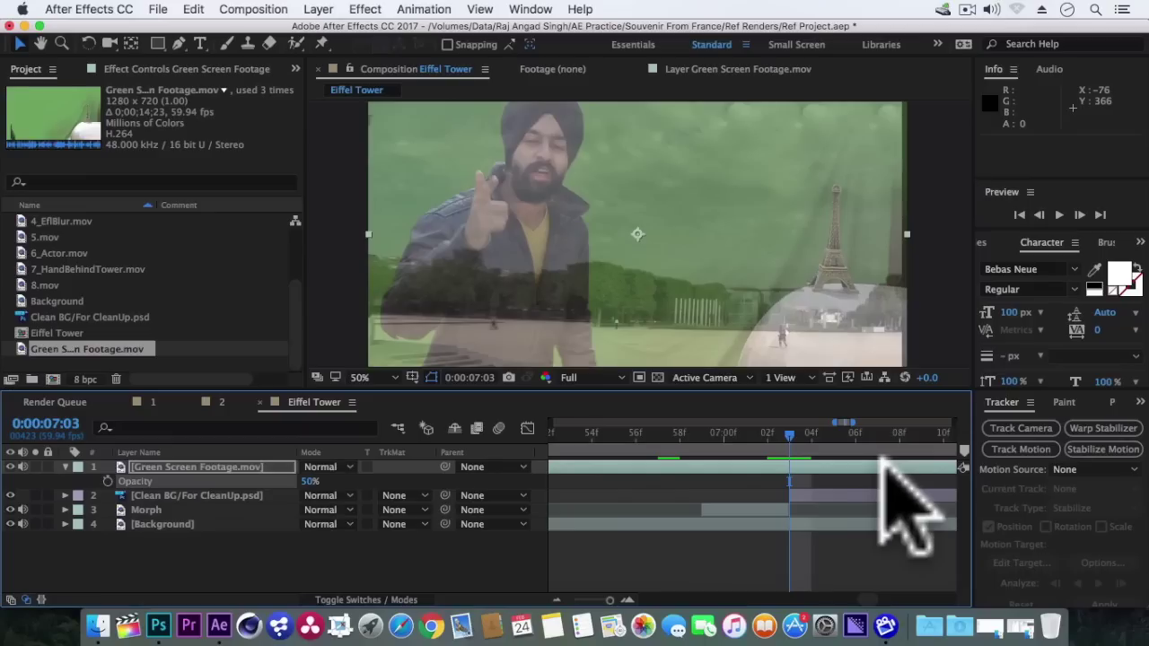
{"action": "left_click_drag", "start_coordinate": [678, 456], "coordinate": [758, 456]}
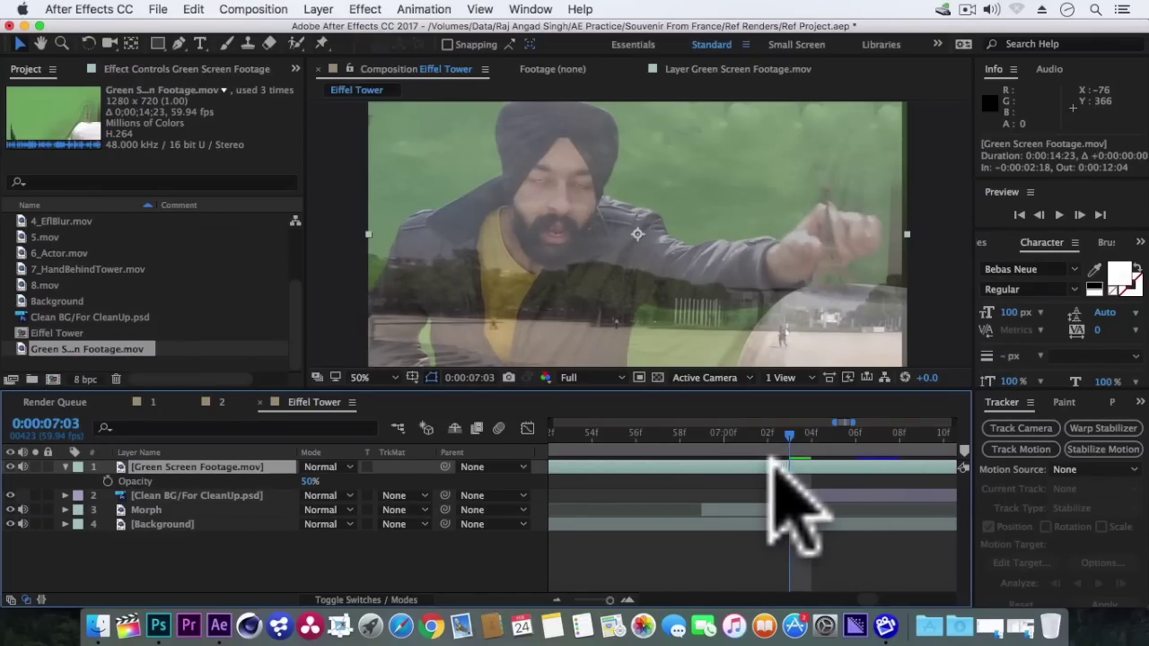
{"action": "key", "text": "shift+Page_Up"}
{"action": "key", "text": "minus"}
{"action": "left_click_drag", "start_coordinate": [309, 481], "coordinate": [561, 487]}
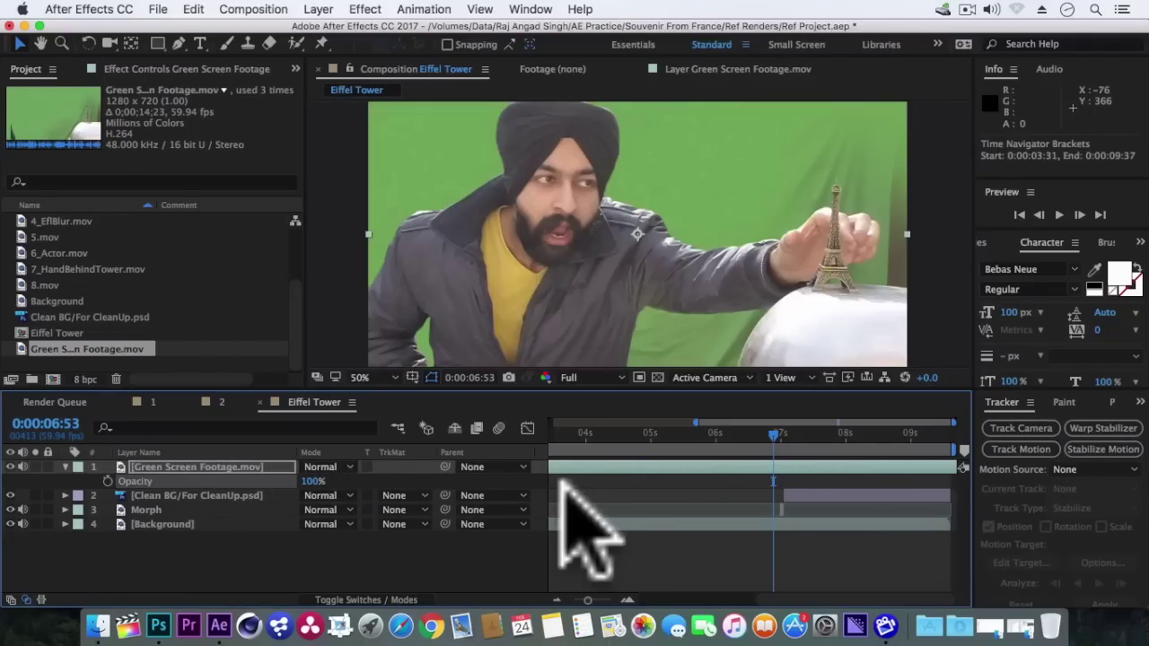
- Apply Keylight (1.2), sample the green backdrop as Screen Colour, and view the Screen Matte
{"action": "left_click", "coordinate": [364, 9]}
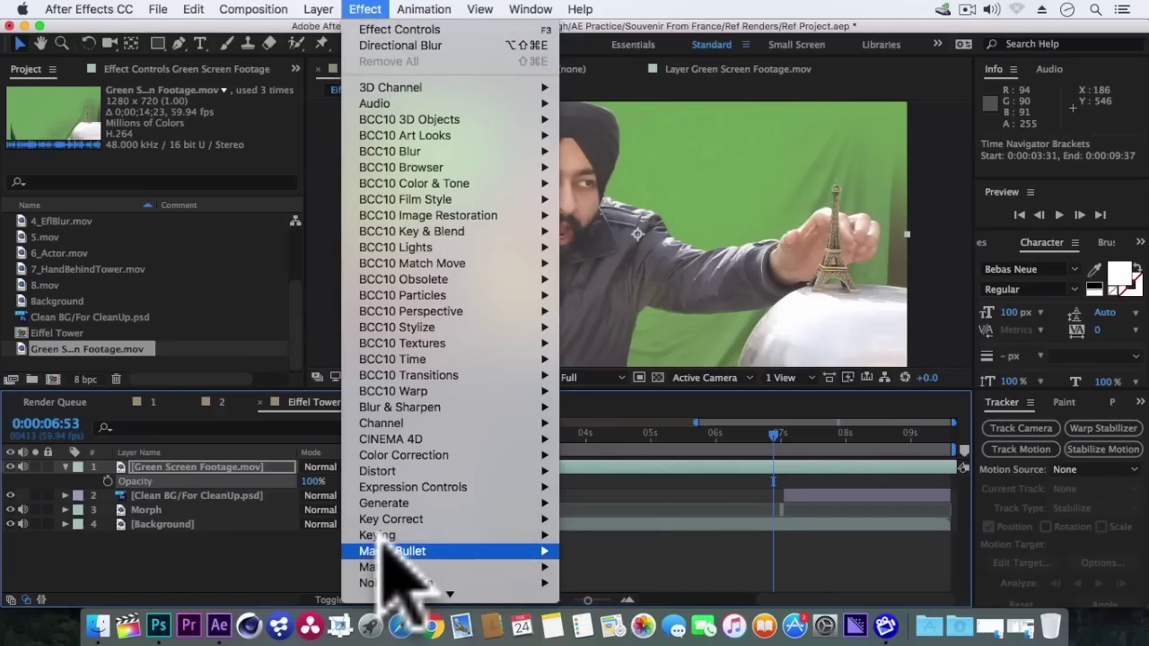
{"action": "mouse_move", "coordinate": [386, 539]}
{"action": "left_click", "coordinate": [662, 575]}
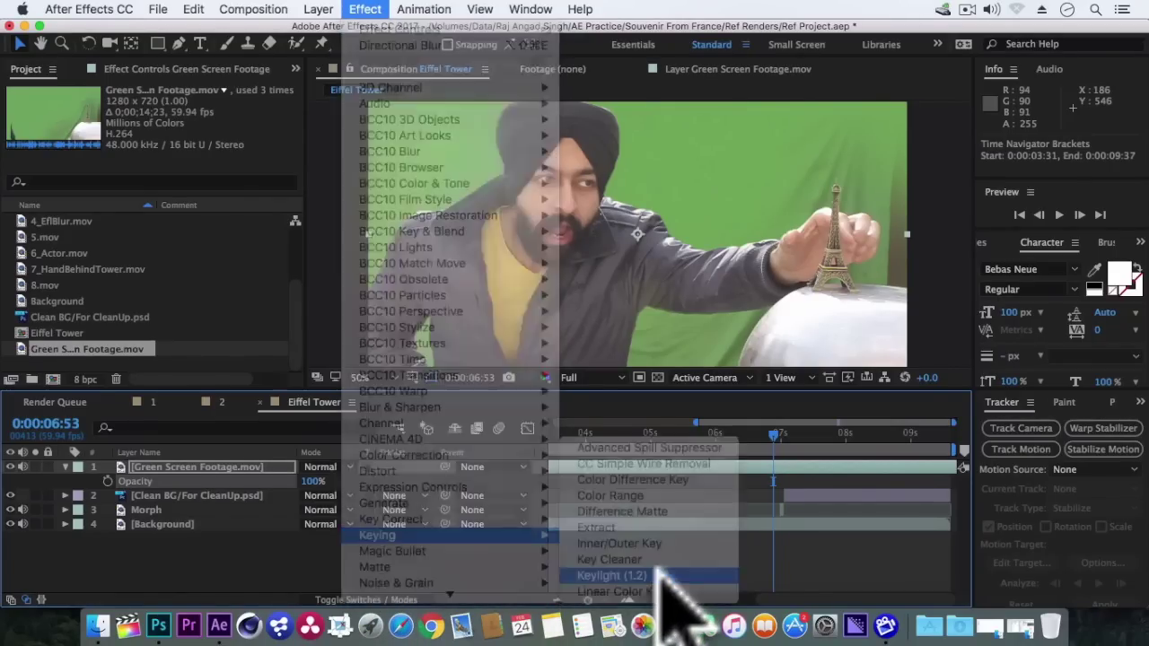
{"action": "left_click", "coordinate": [196, 210]}
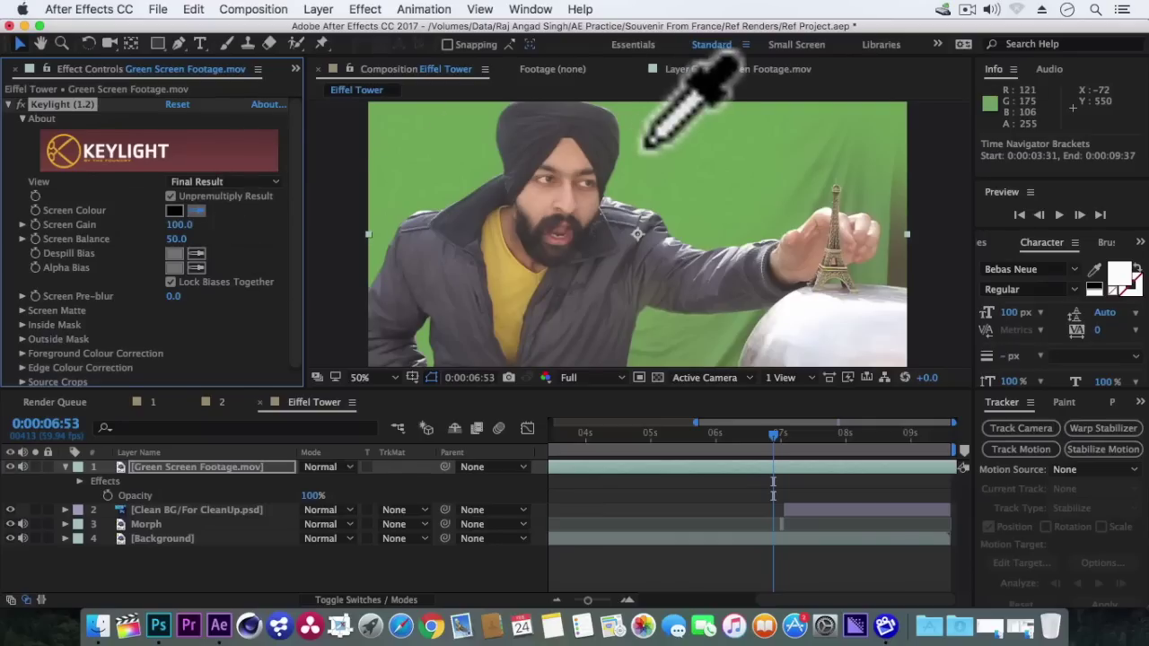
{"action": "left_click", "coordinate": [679, 112]}
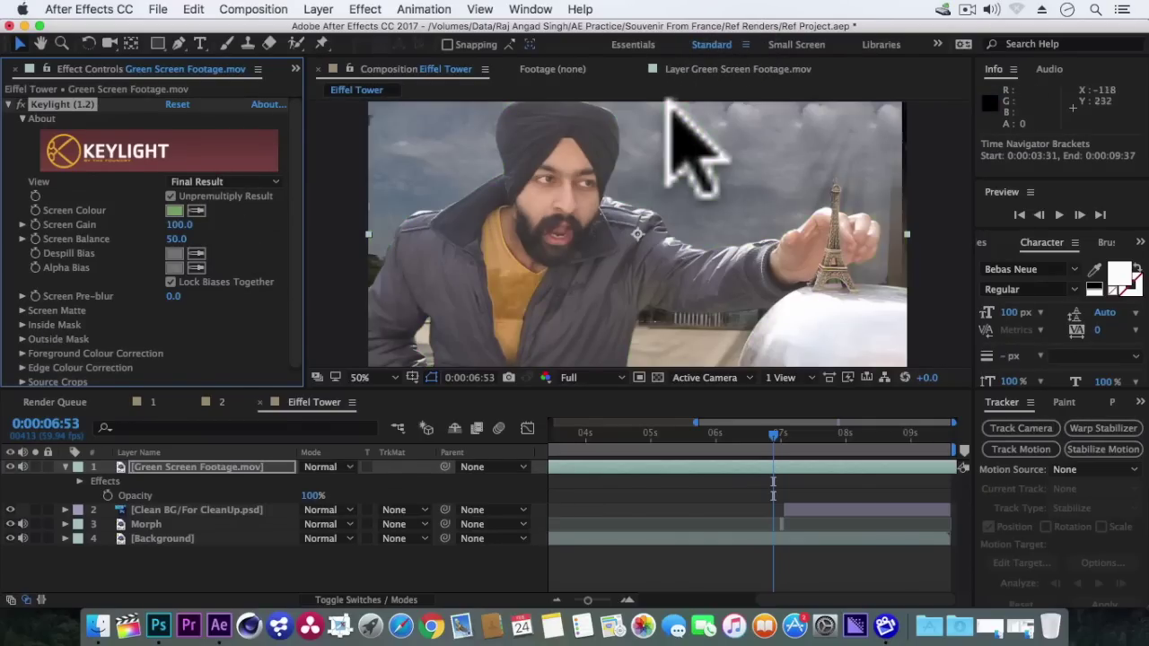
{"action": "left_click", "coordinate": [224, 181]}
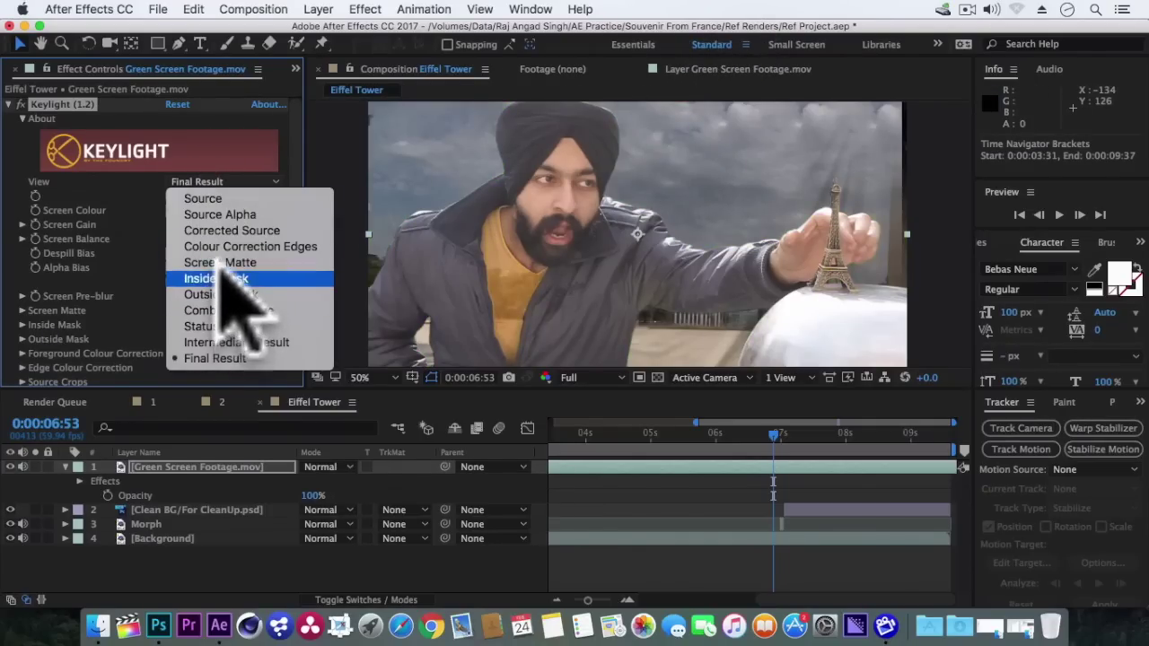
{"action": "key", "text": "Return"}
- Clean the matte with Clip Black 49, Shrink/Grow -1 and Softness 1, then view the final result
{"action": "left_click", "coordinate": [24, 320]}
{"action": "scroll", "coordinate": [108, 296], "scroll_direction": "down", "scroll_amount": 2}
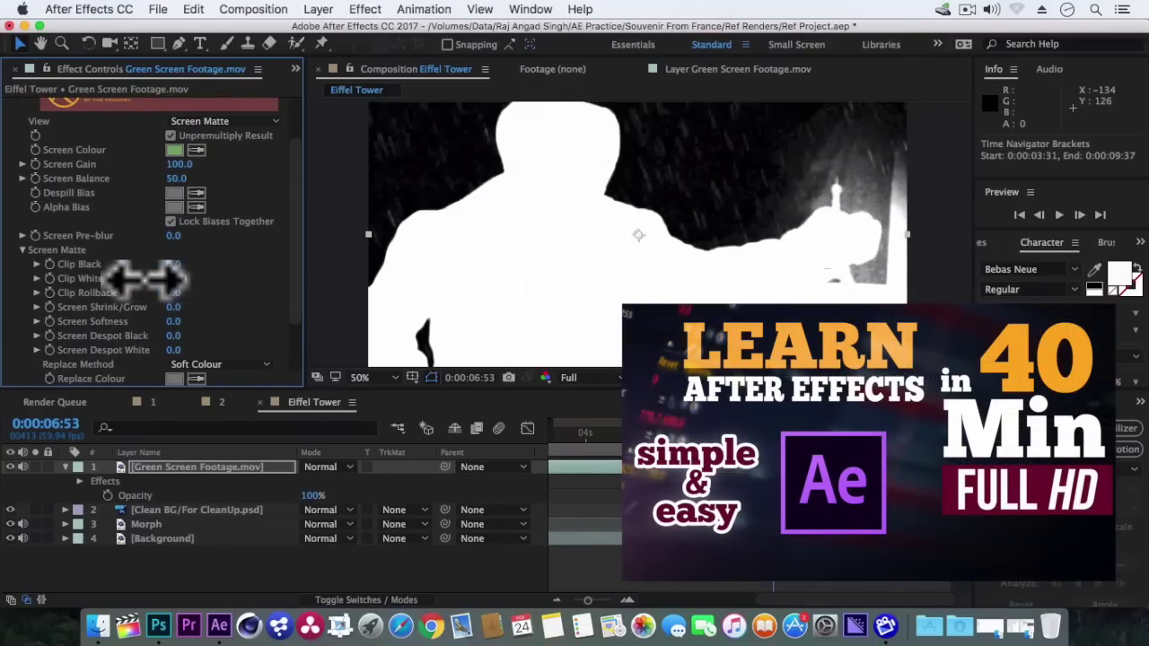
{"action": "left_click_drag", "start_coordinate": [171, 264], "coordinate": [215, 264]}
{"action": "left_click", "coordinate": [174, 307]}
{"action": "type", "text": "-1"}
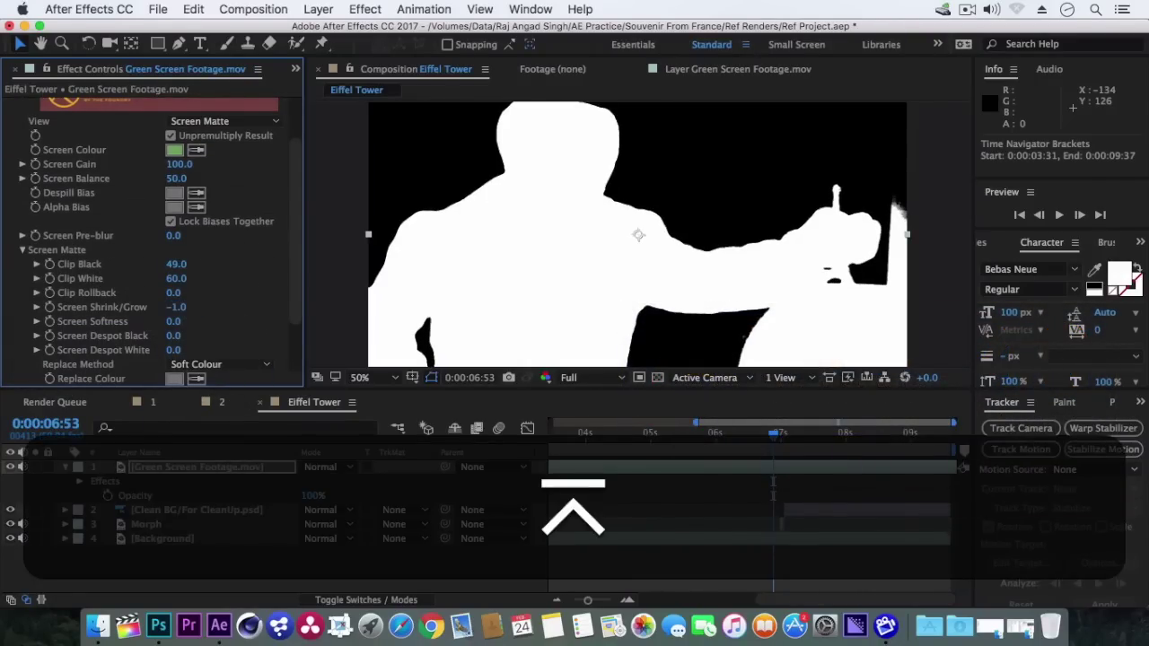
{"action": "left_click", "coordinate": [174, 321]}
{"action": "type", "text": "1"}
{"action": "key", "text": "Return"}
{"action": "scroll", "coordinate": [198, 251], "scroll_direction": "up", "scroll_amount": 2}
{"action": "left_click", "coordinate": [225, 182]}
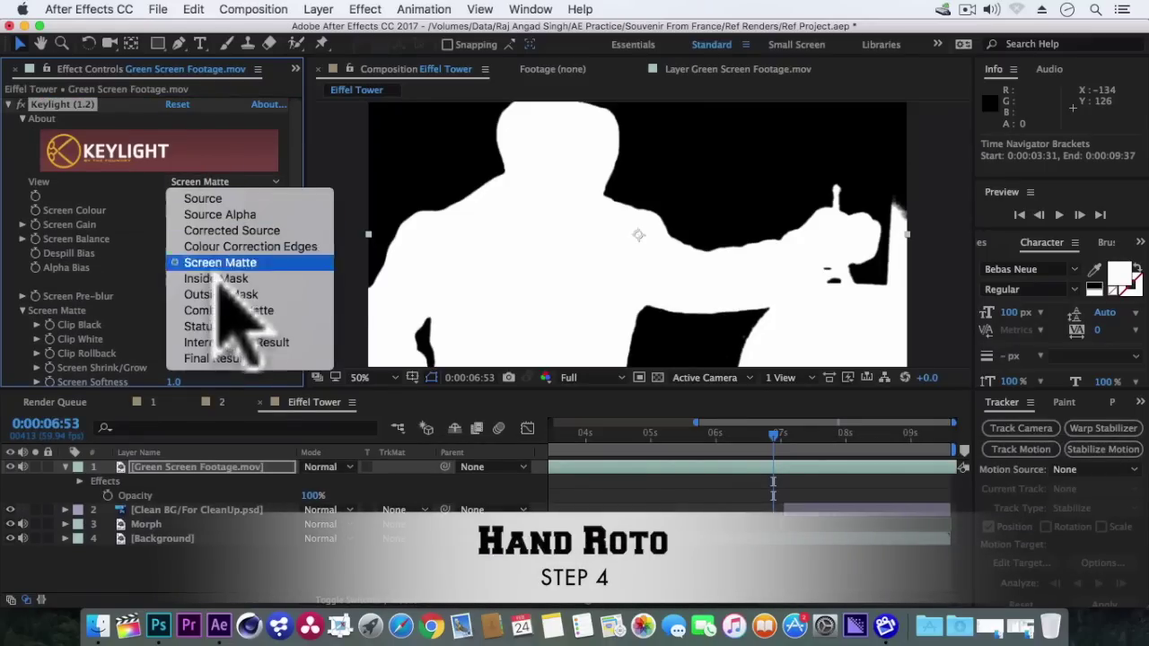
{"action": "left_click", "coordinate": [212, 358]}
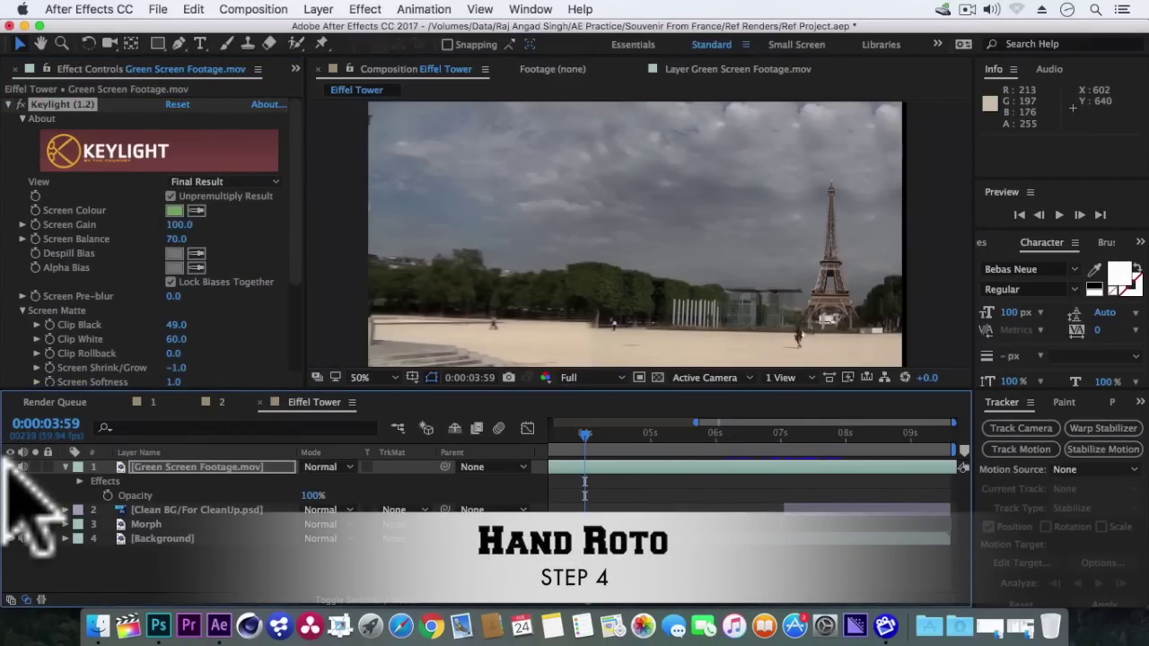
- Draw a four-point mask cropping Green Screen Footage.mov to its left side, and save the project
{"action": "left_click", "coordinate": [10, 467]}
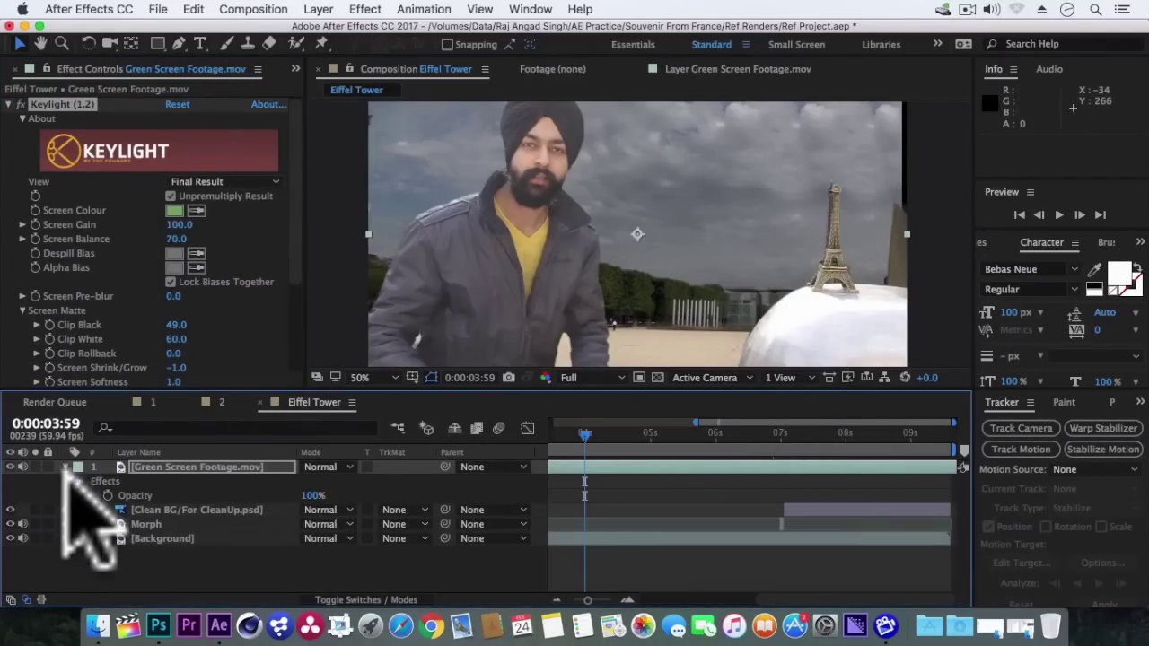
{"action": "left_click", "coordinate": [64, 467]}
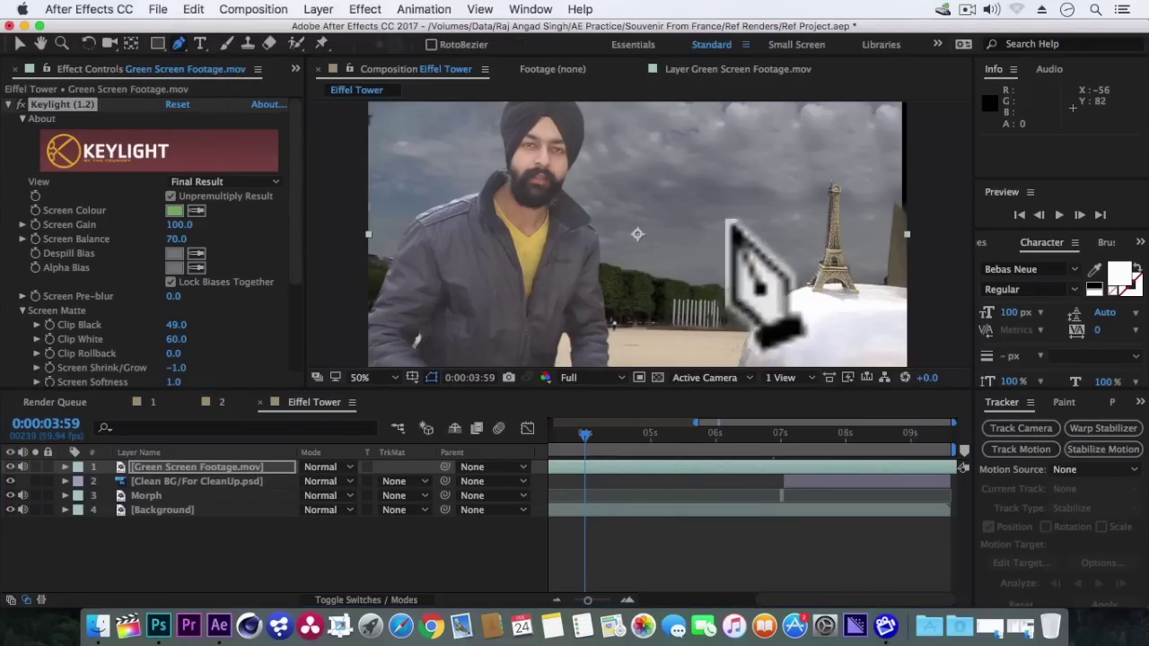
{"action": "left_click", "coordinate": [179, 43]}
{"action": "key", "text": "comma"}
{"action": "left_click", "coordinate": [675, 331]}
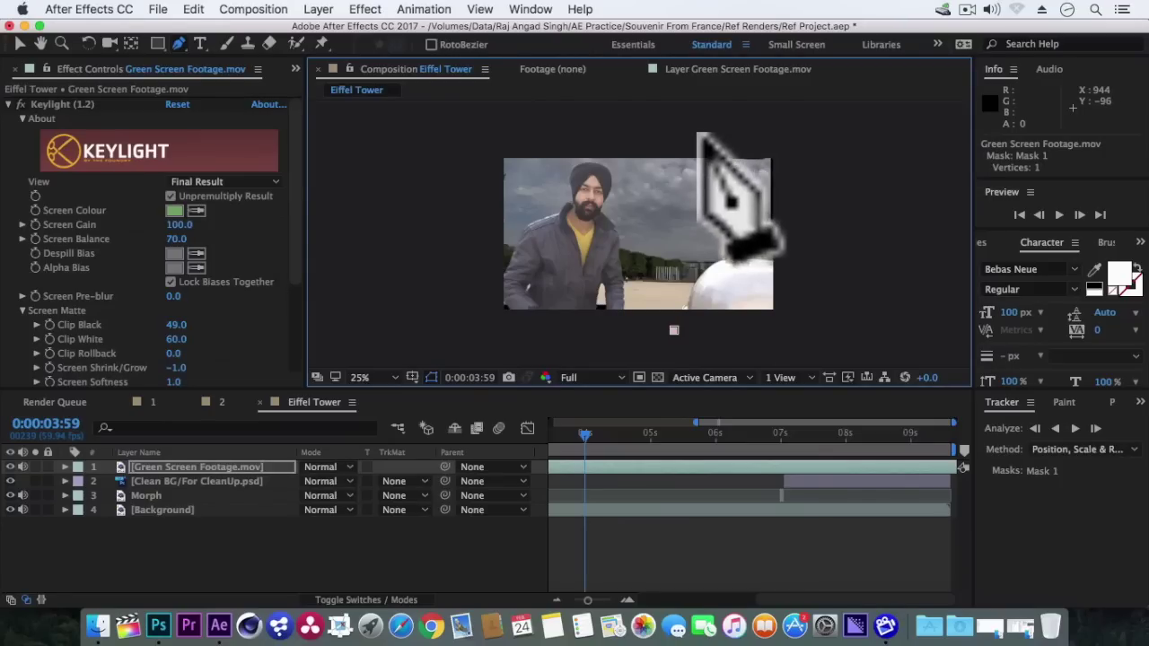
{"action": "left_click", "coordinate": [702, 138]}
{"action": "left_click", "coordinate": [480, 131]}
{"action": "left_click", "coordinate": [462, 313]}
{"action": "left_click", "coordinate": [675, 330]}
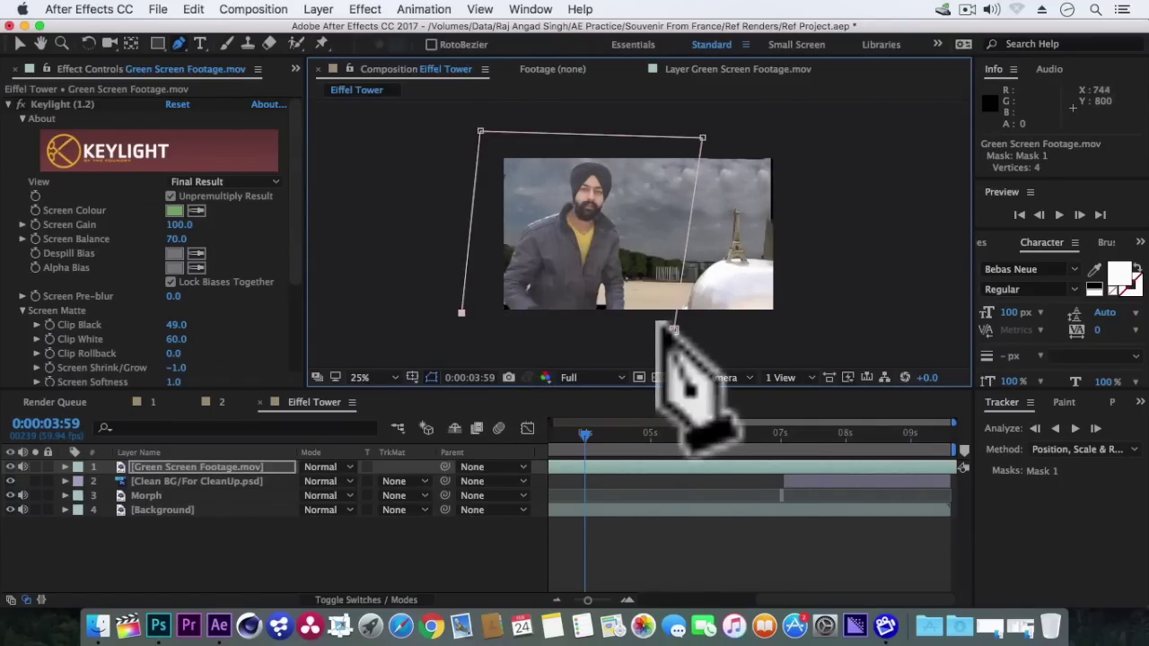
{"action": "left_click", "coordinate": [675, 330]}
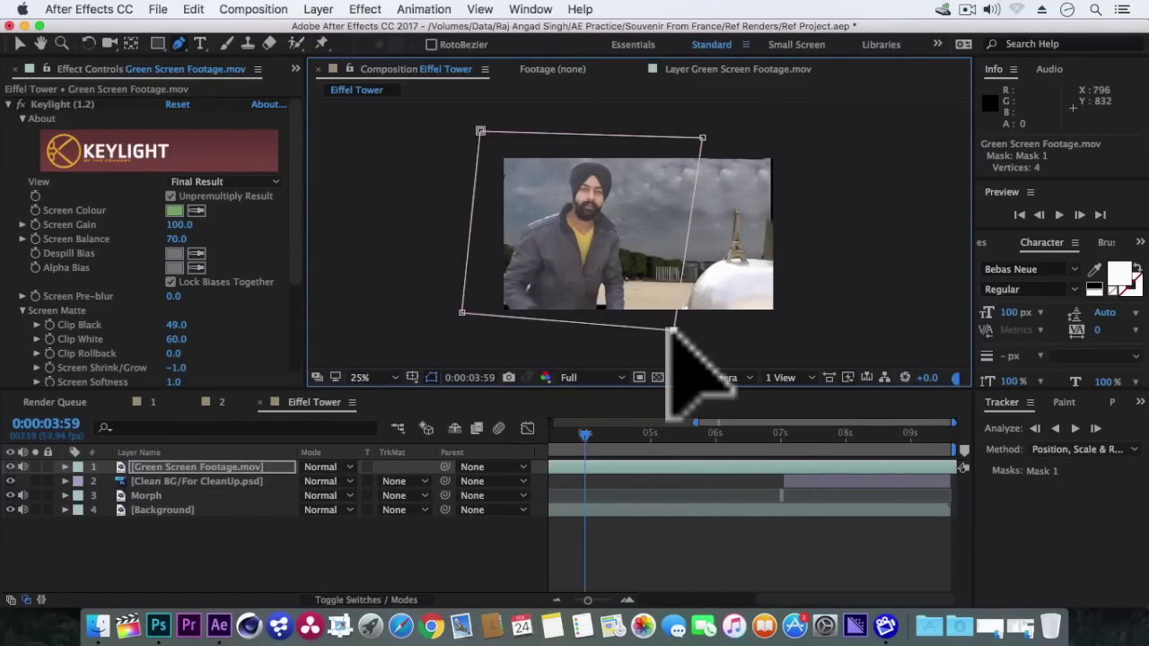
{"action": "key", "text": "period"}
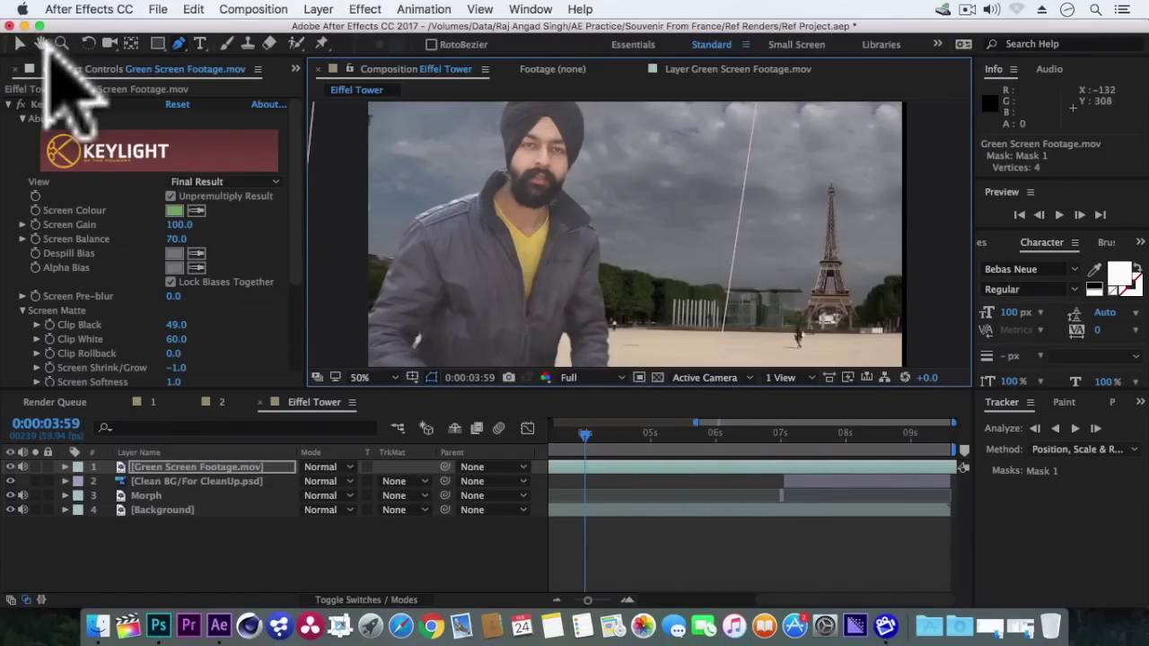
{"action": "left_click", "coordinate": [20, 43]}
{"action": "key", "text": "super+s"}
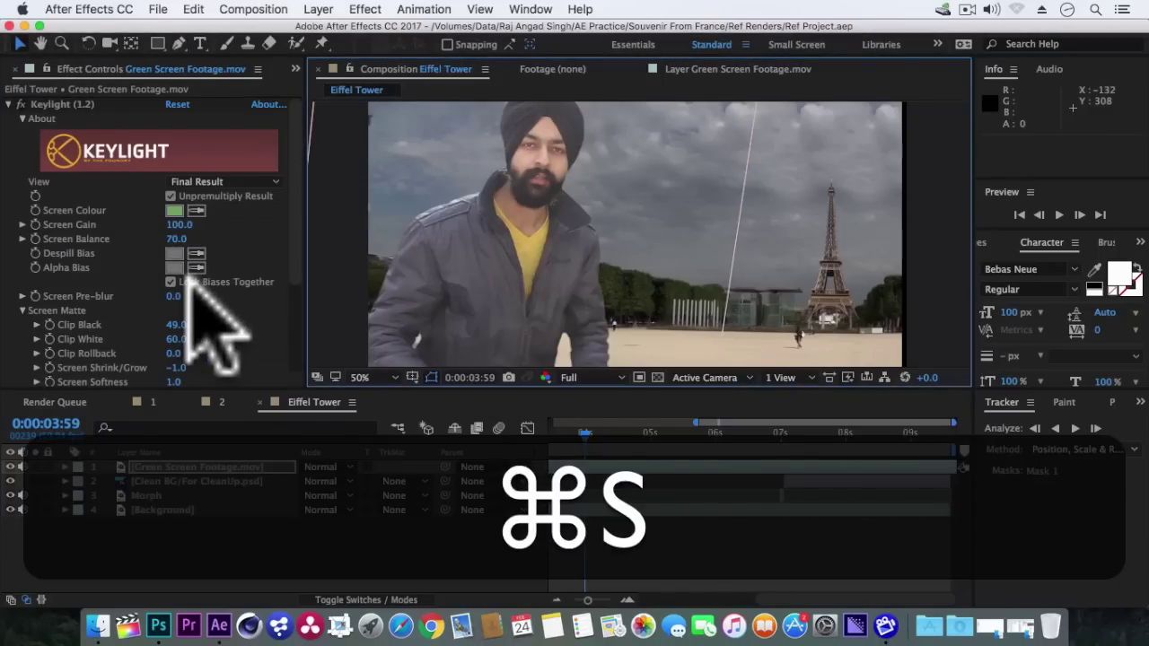
- Duplicate the Green Screen Footage layer and name the copy 'Hand Roto'
{"action": "left_click", "coordinate": [731, 434]}
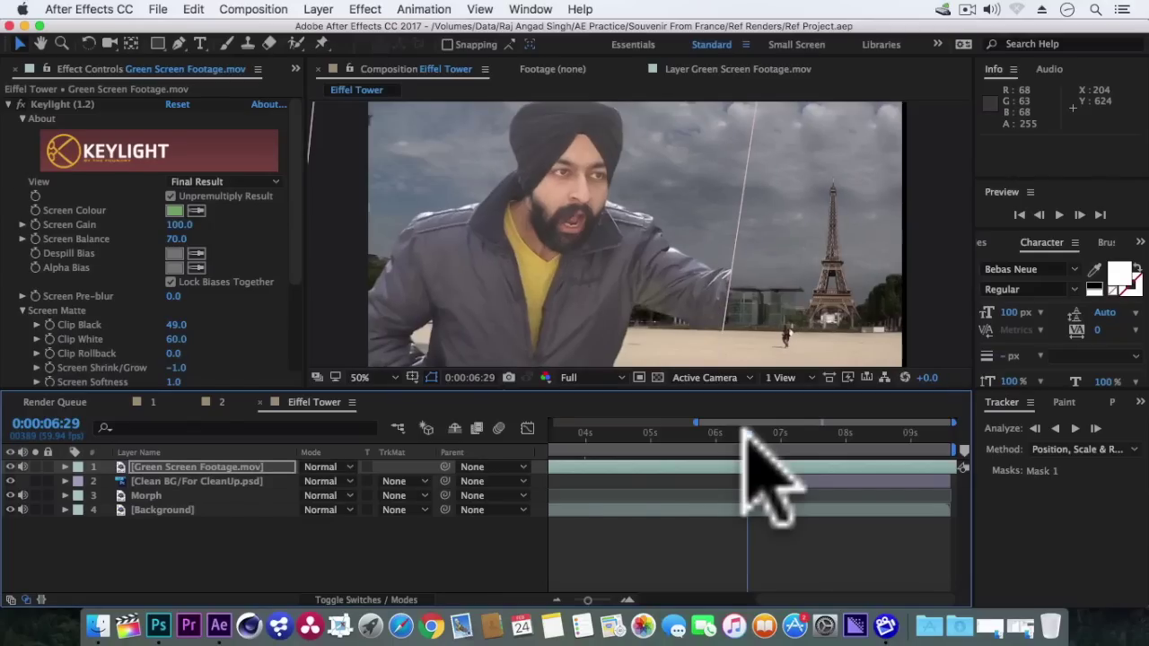
{"action": "key", "text": "space"}
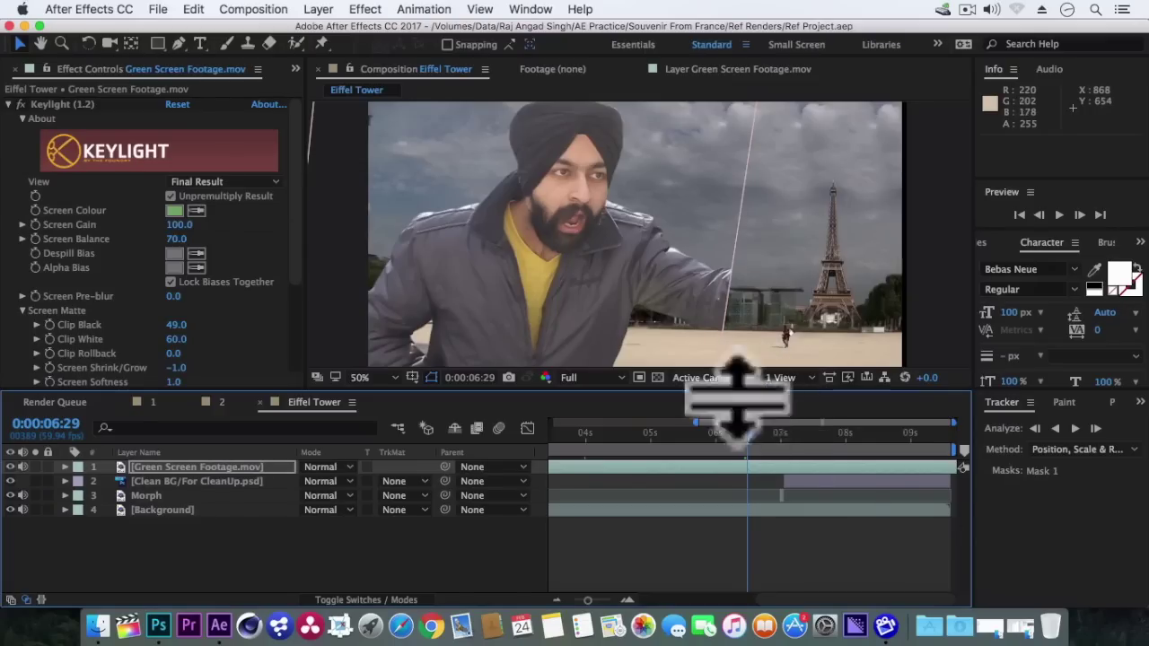
{"action": "left_click", "coordinate": [658, 464]}
{"action": "key", "text": "super+d"}
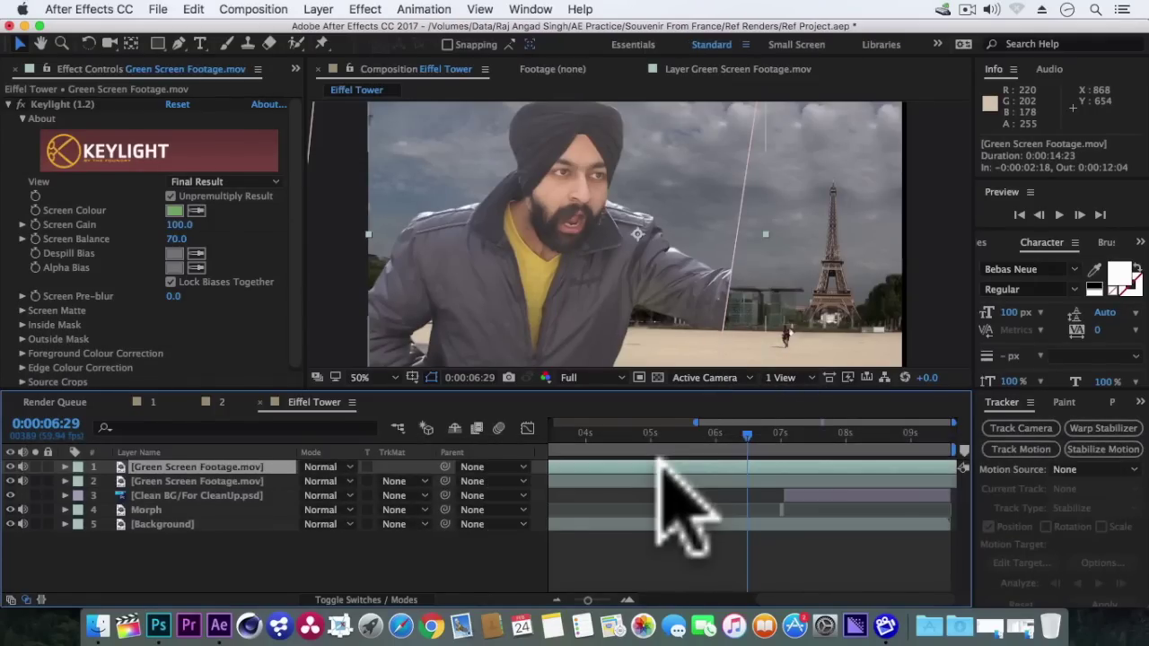
{"action": "key", "text": "Return"}
{"action": "type", "text": "H"}
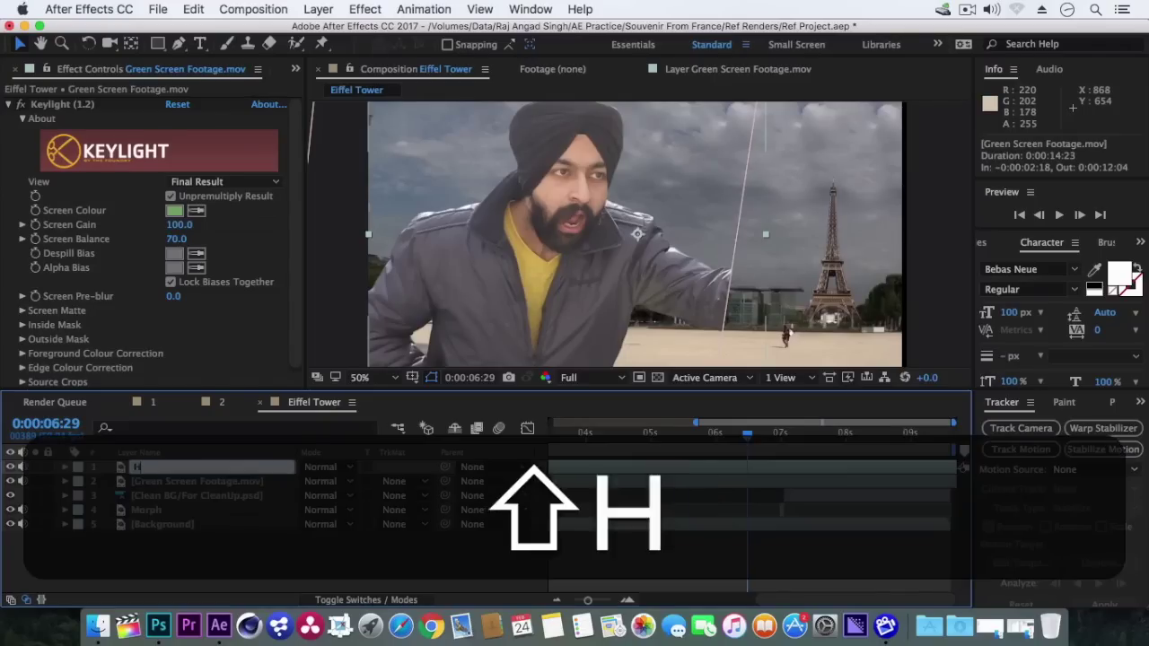
{"action": "type", "text": "and Roto"}
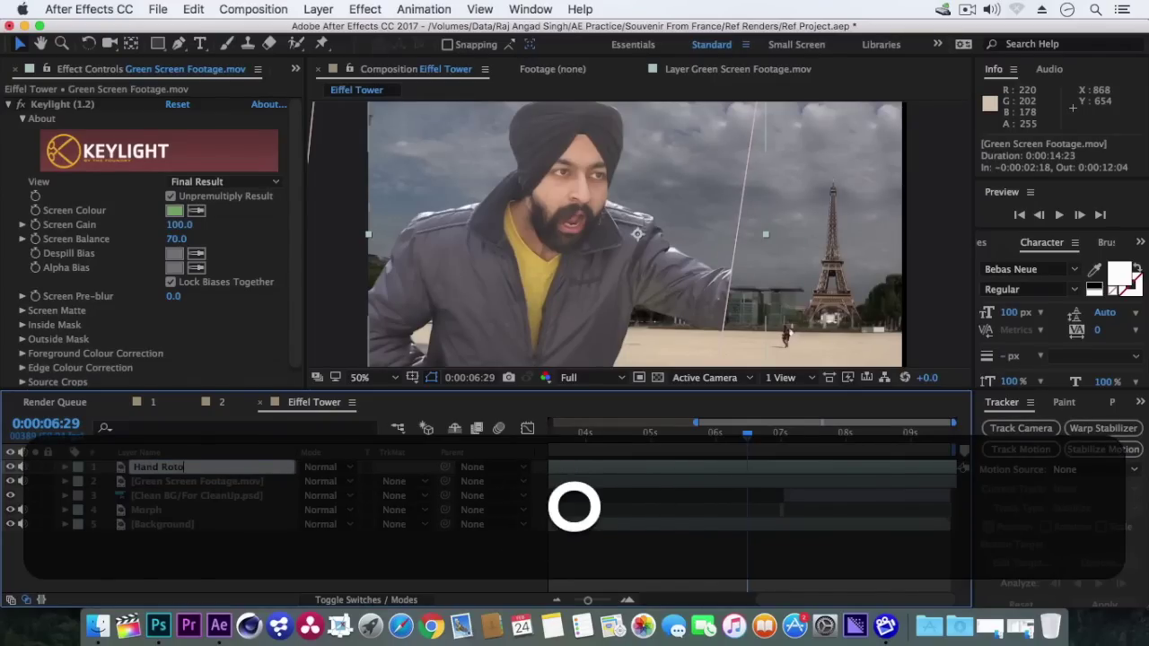
{"action": "key", "text": "Return"}
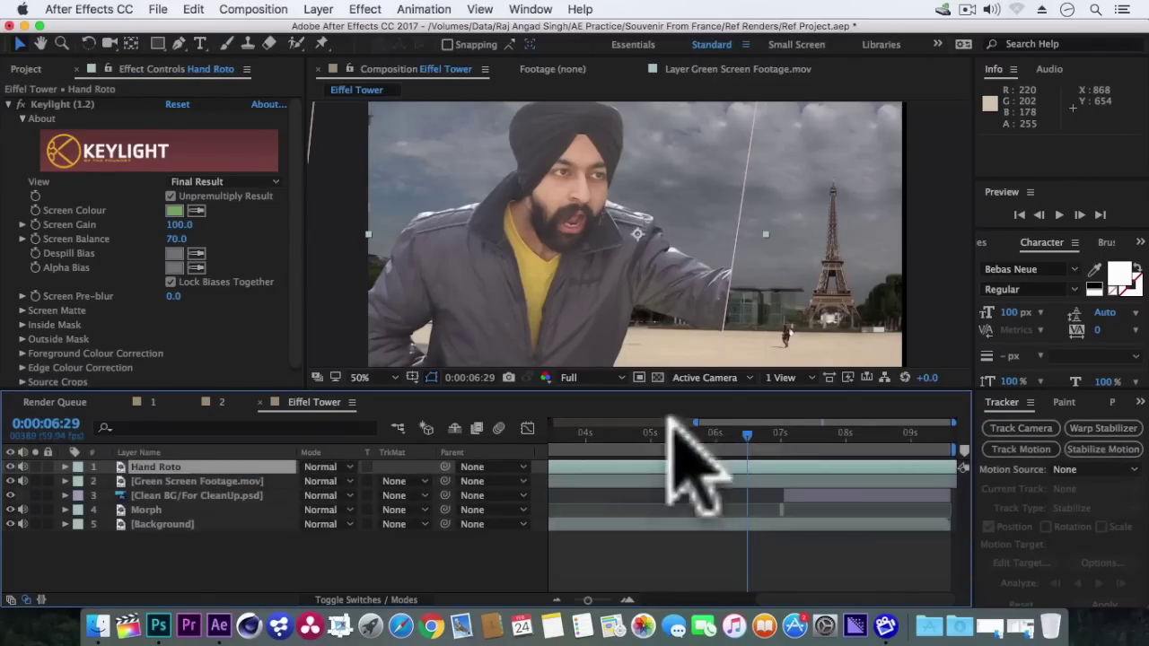
- Delete Keylight and Mask 1 from Hand Roto and open it in the Layer panel at 5:39
{"action": "left_click", "coordinate": [59, 106]}
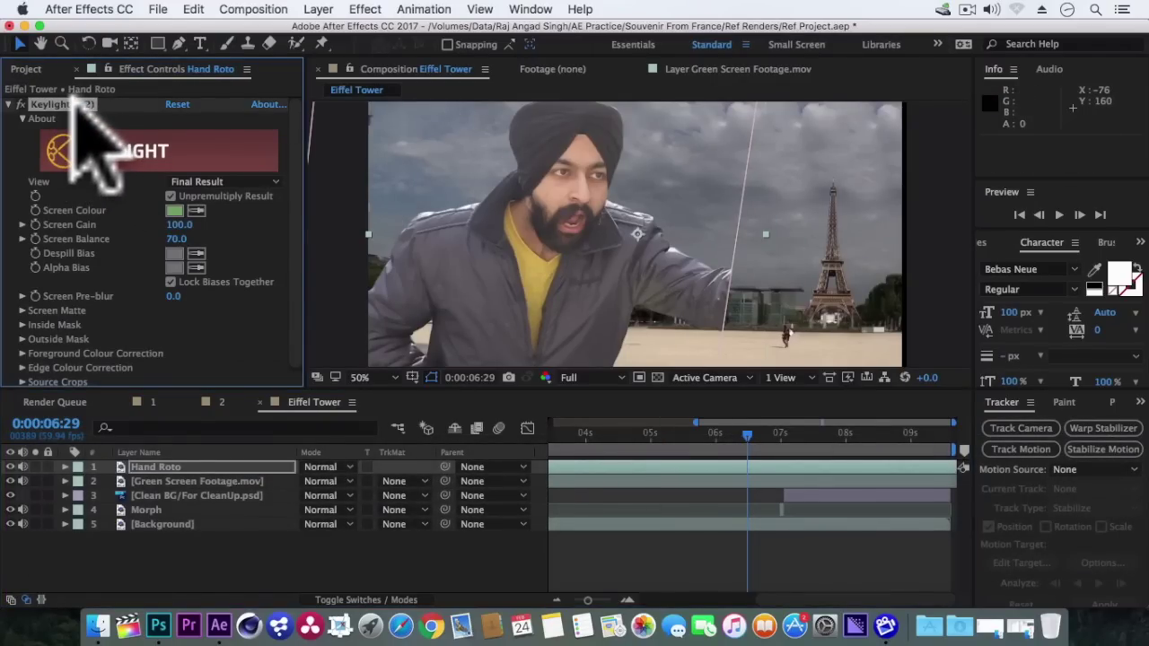
{"action": "key", "text": "Delete"}
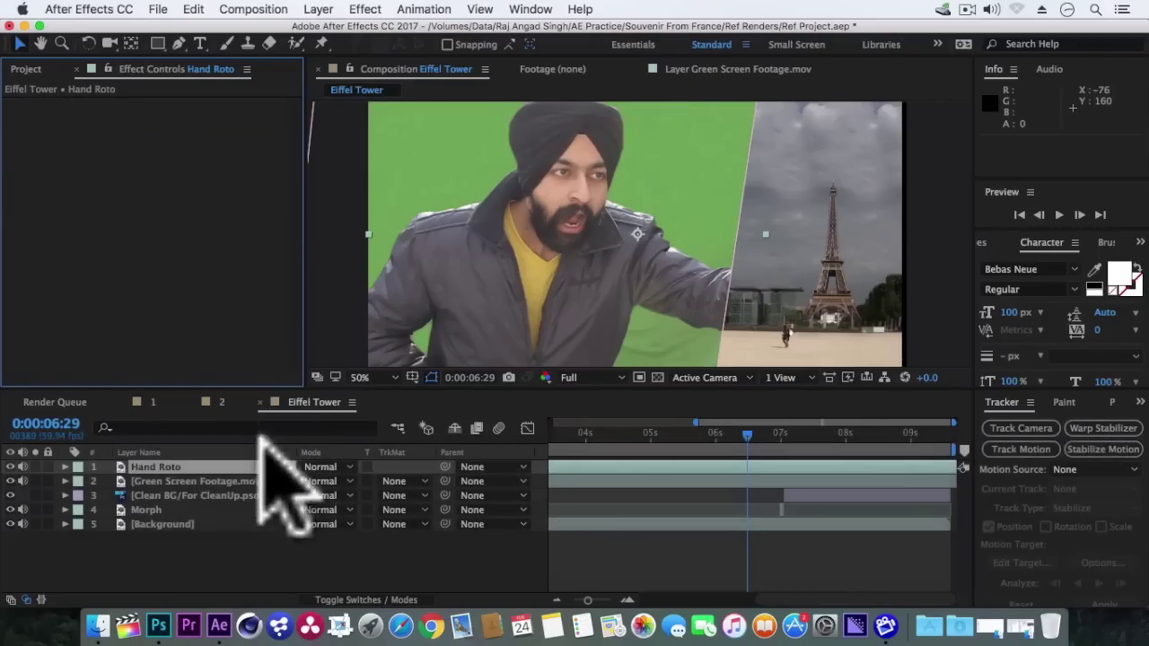
{"action": "key", "text": "m"}
{"action": "left_click", "coordinate": [153, 479]}
{"action": "key", "text": "Delete"}
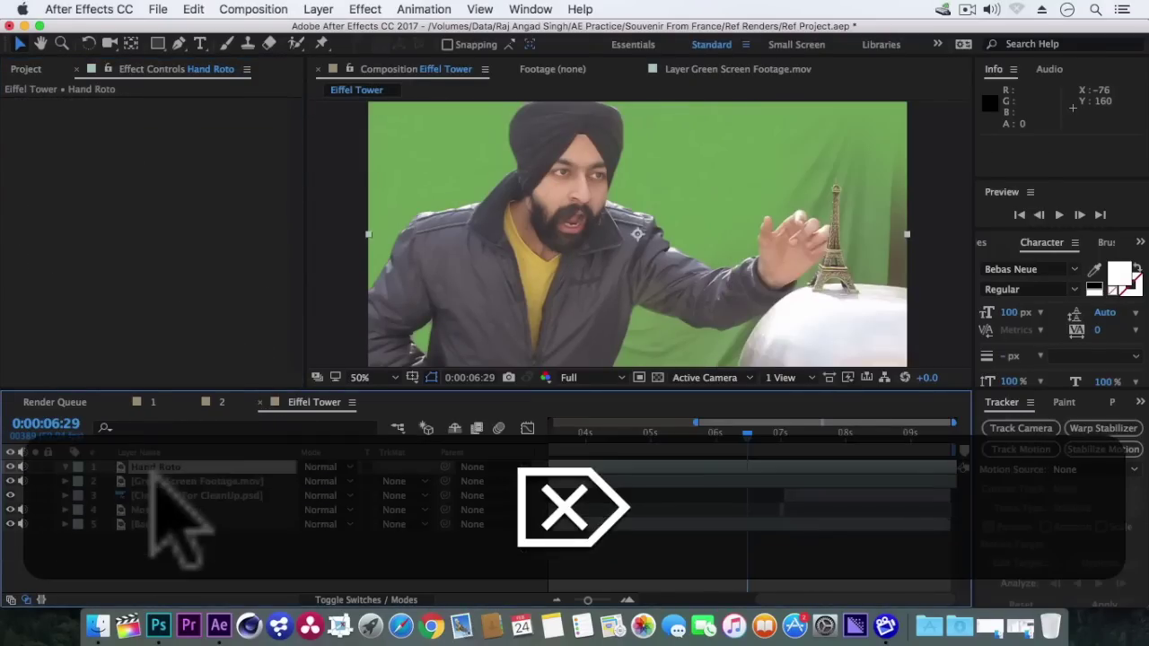
{"action": "left_click", "coordinate": [694, 434]}
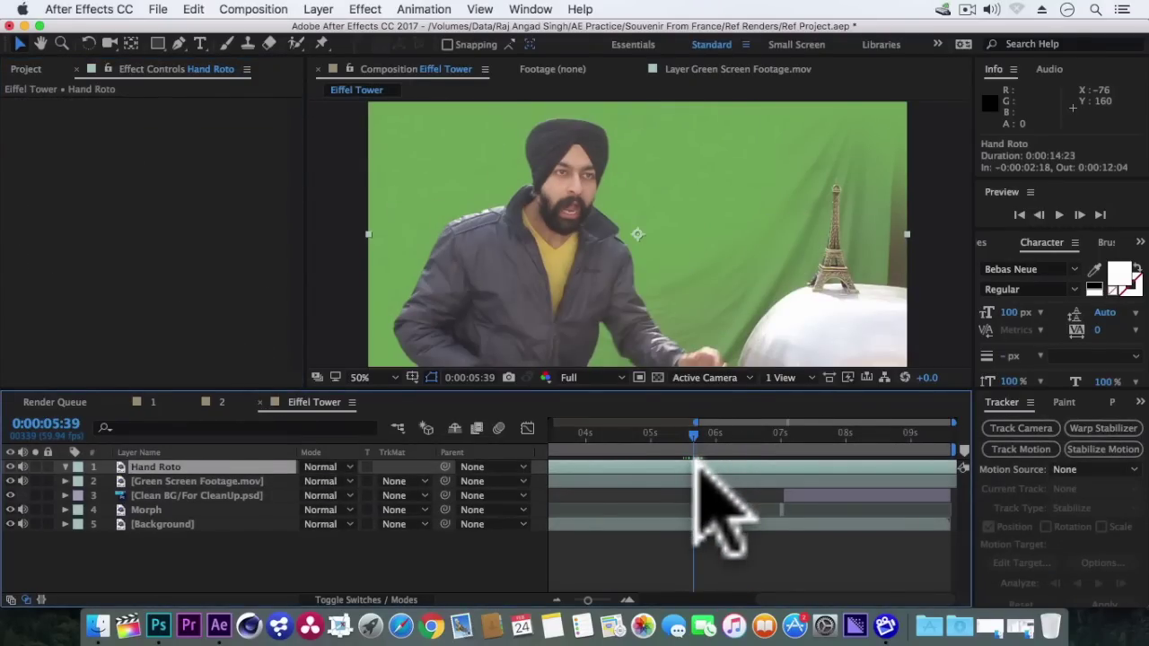
{"action": "double_click", "coordinate": [694, 466]}
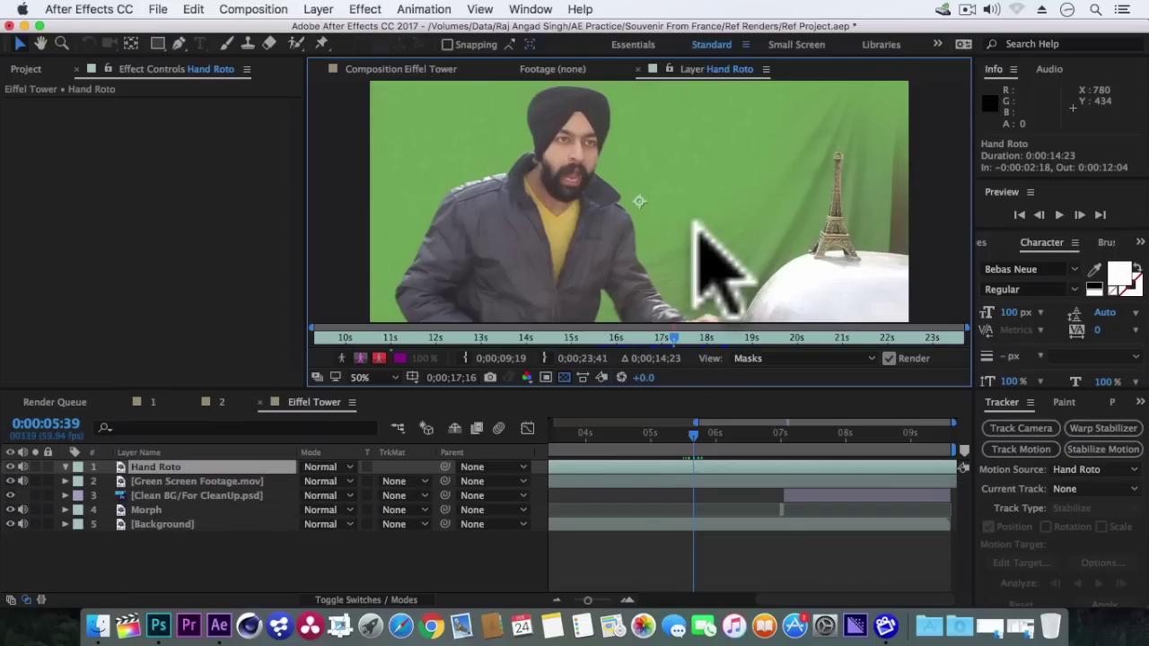
- Paint a Roto Brush stroke over the actor's hand on Hand Roto, subtracting stray areas
{"action": "key", "text": "space"}
{"action": "left_click_drag", "start_coordinate": [674, 274], "coordinate": [503, 161]}
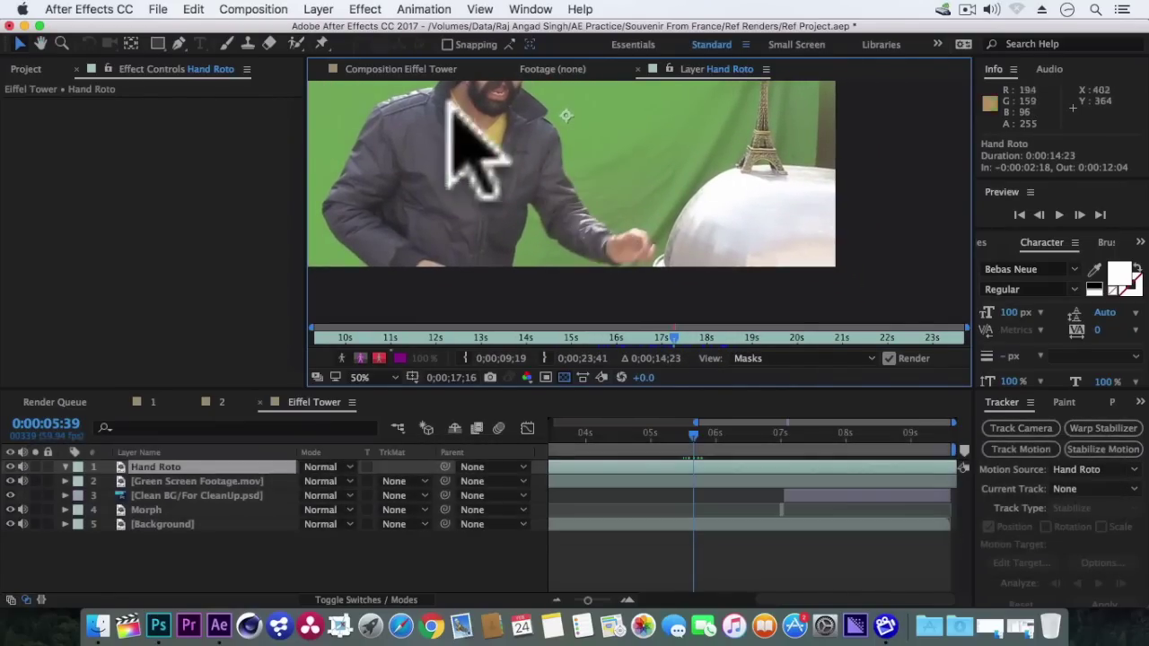
{"action": "left_click", "coordinate": [299, 43]}
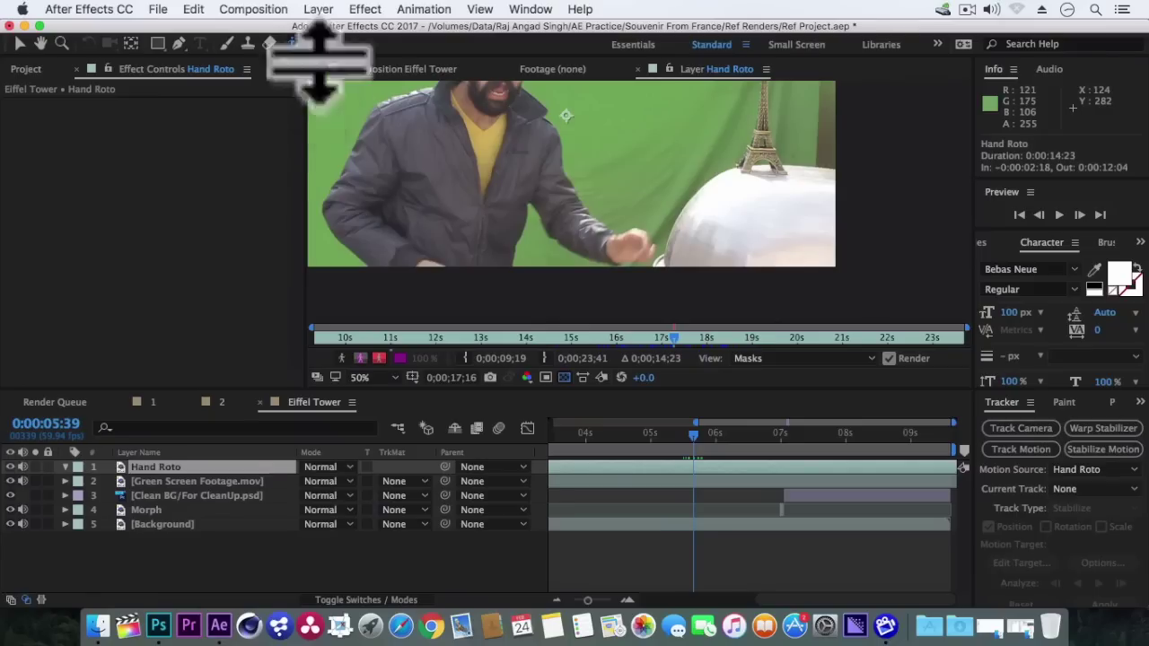
{"action": "left_click_drag", "start_coordinate": [573, 210], "coordinate": [635, 256]}
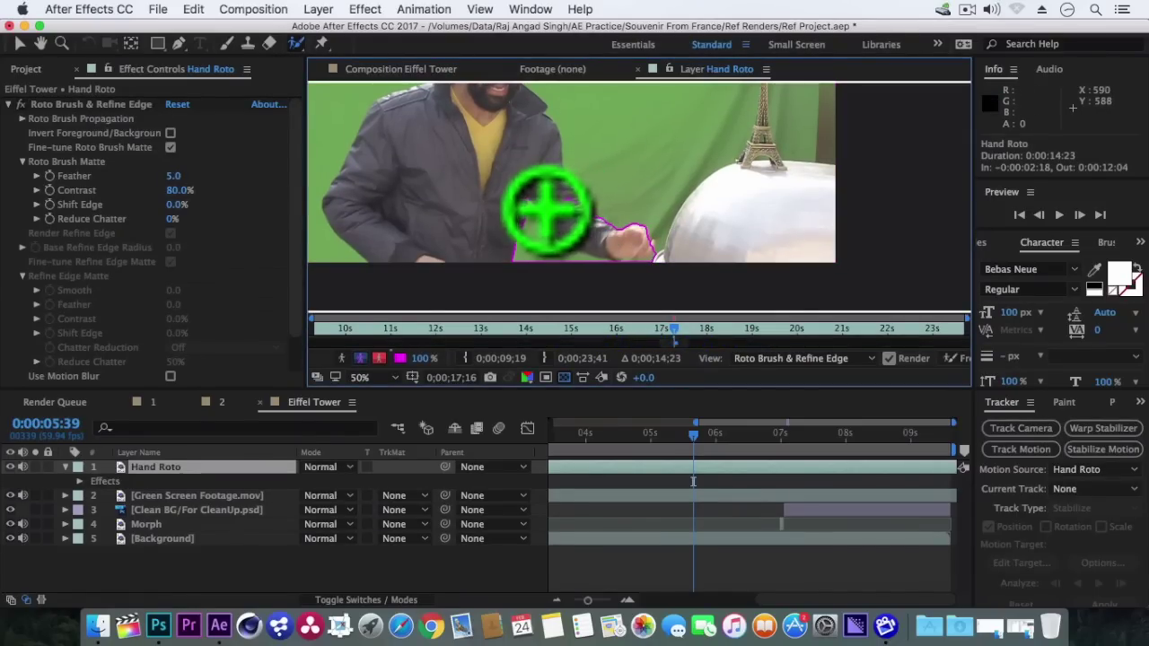
{"action": "key", "text": "alt"}
{"action": "key", "text": "alt"}
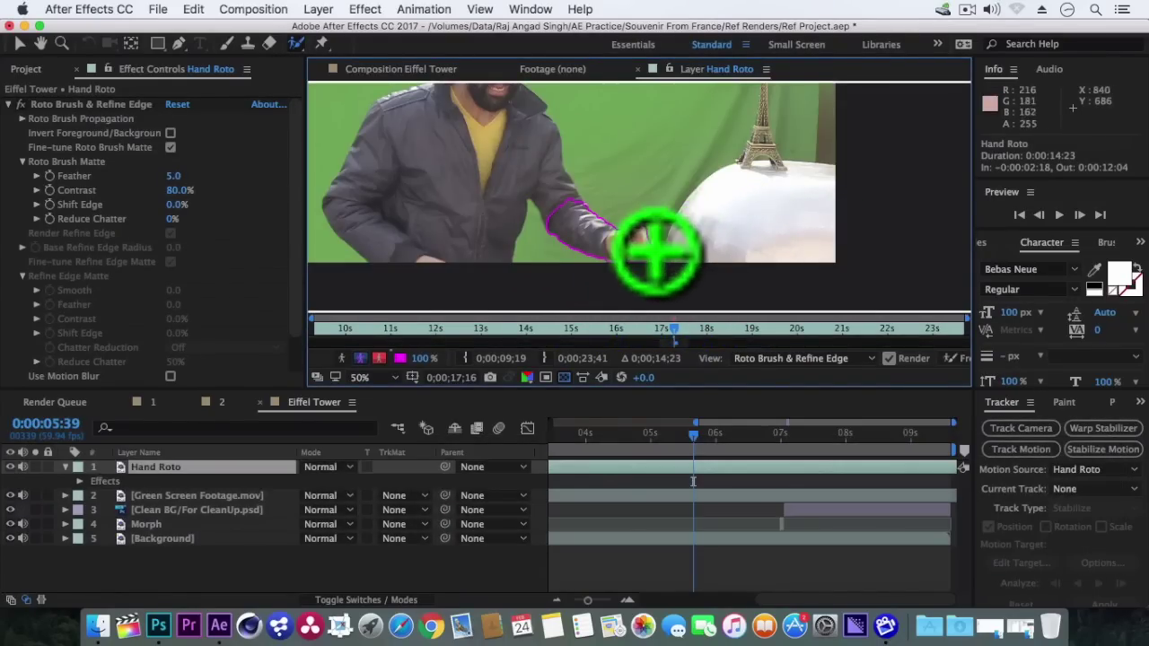
{"action": "key", "text": "alt"}
{"action": "key", "text": "Page_Down"}
{"action": "key", "text": "Page_Down"}
{"action": "key", "text": "alt"}
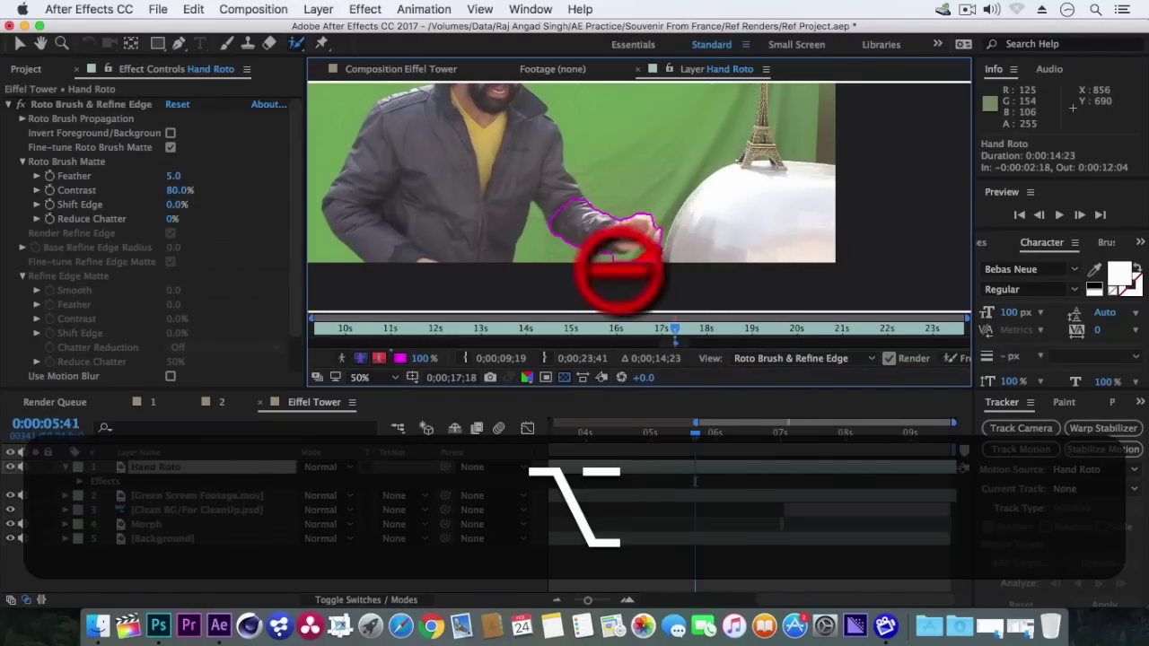
- Propagate the hand roto frame by frame to 0:00:07:02, touching up the outline
{"action": "key", "text": "Page_Down"}
{"action": "key", "text": "Page_Down"}
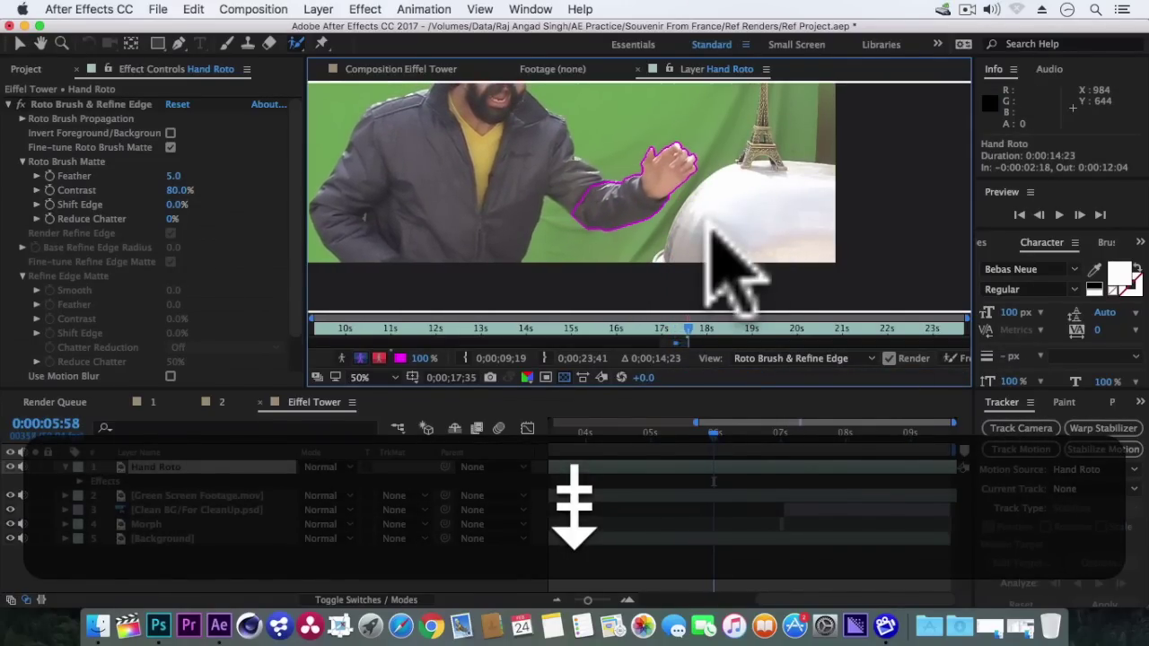
{"action": "key", "text": "Page_Down"}
{"action": "key", "text": "Page_Down"}
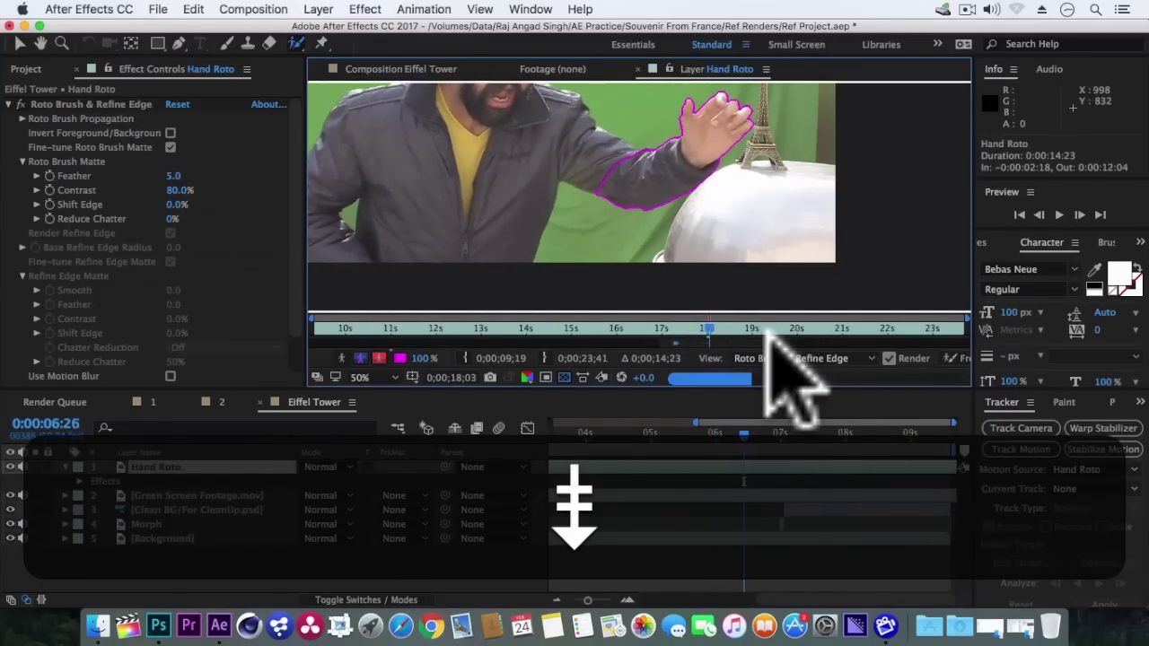
{"action": "key", "text": "Page_Down"}
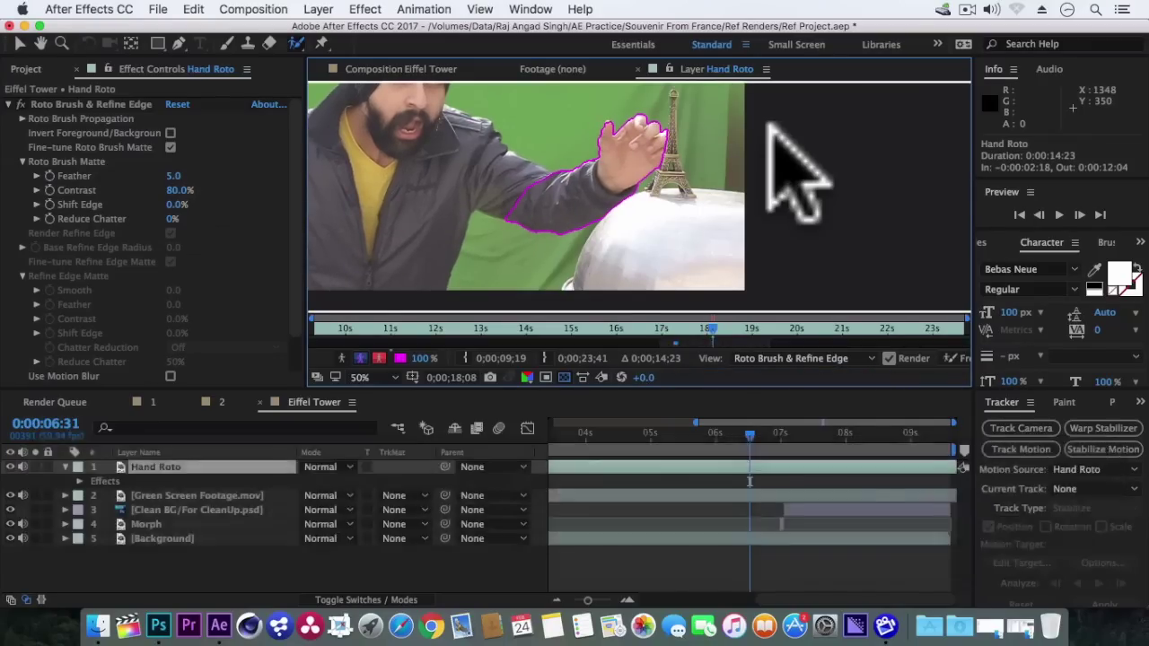
{"action": "key", "text": "Page_Down"}
{"action": "key", "text": "Page_Down"}
{"action": "key", "text": "Page_Down"}
{"action": "scroll", "coordinate": [718, 197], "scroll_direction": "up", "scroll_amount": 2}
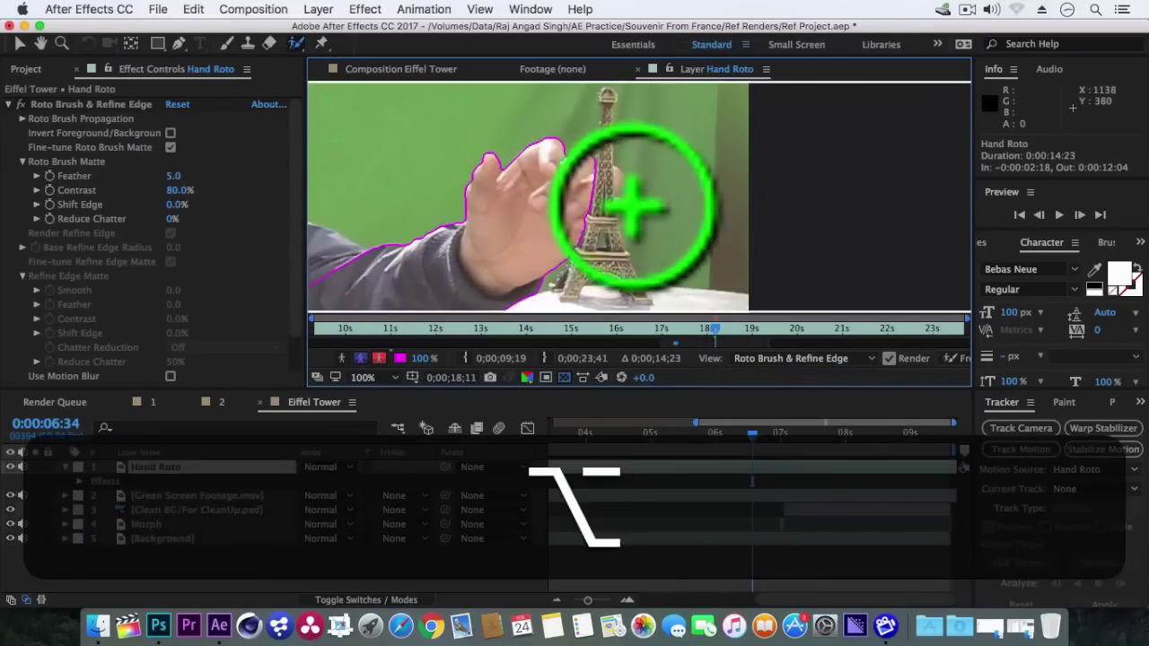
{"action": "key", "text": "Page_Down"}
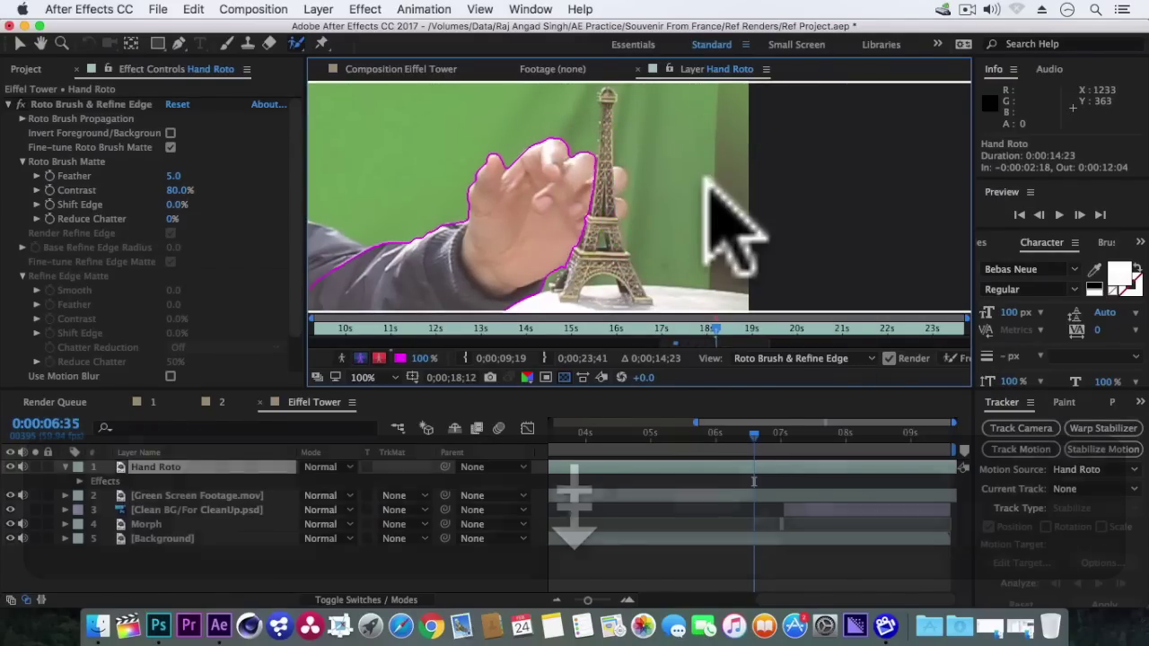
{"action": "key", "text": "alt"}
{"action": "key", "text": "super"}
{"action": "key", "text": "Page_Down"}
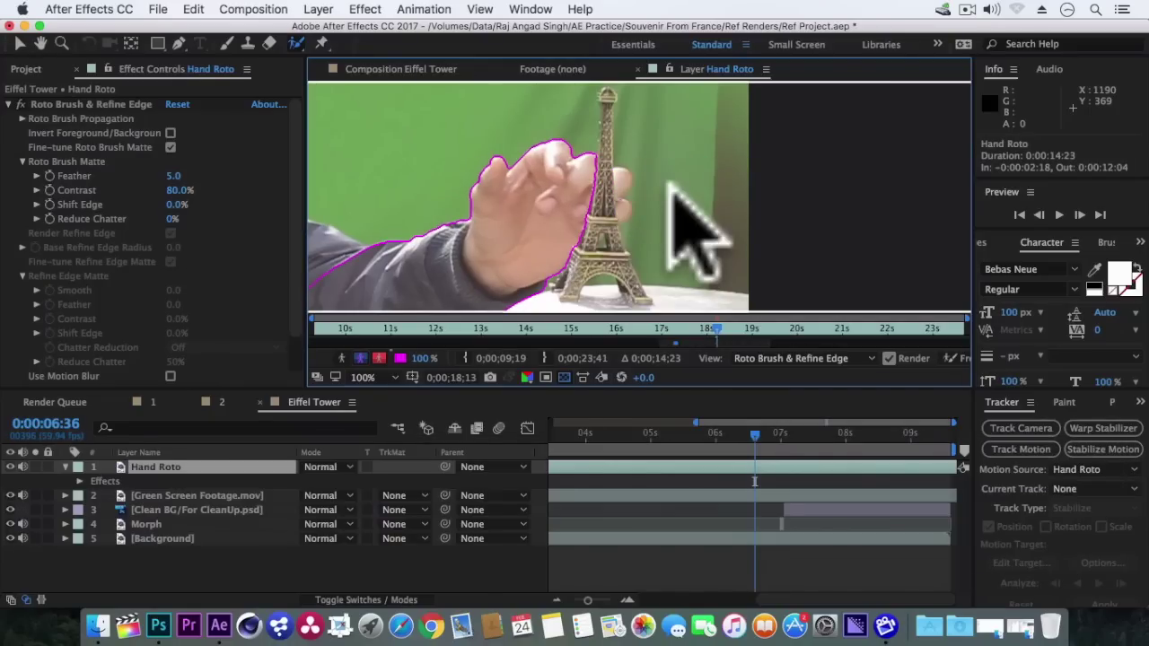
{"action": "key", "text": "alt"}
{"action": "key", "text": "Page_Down"}
{"action": "key", "text": "Page_Down"}
{"action": "key", "text": "Page_Down"}
{"action": "key", "text": "Page_Down"}
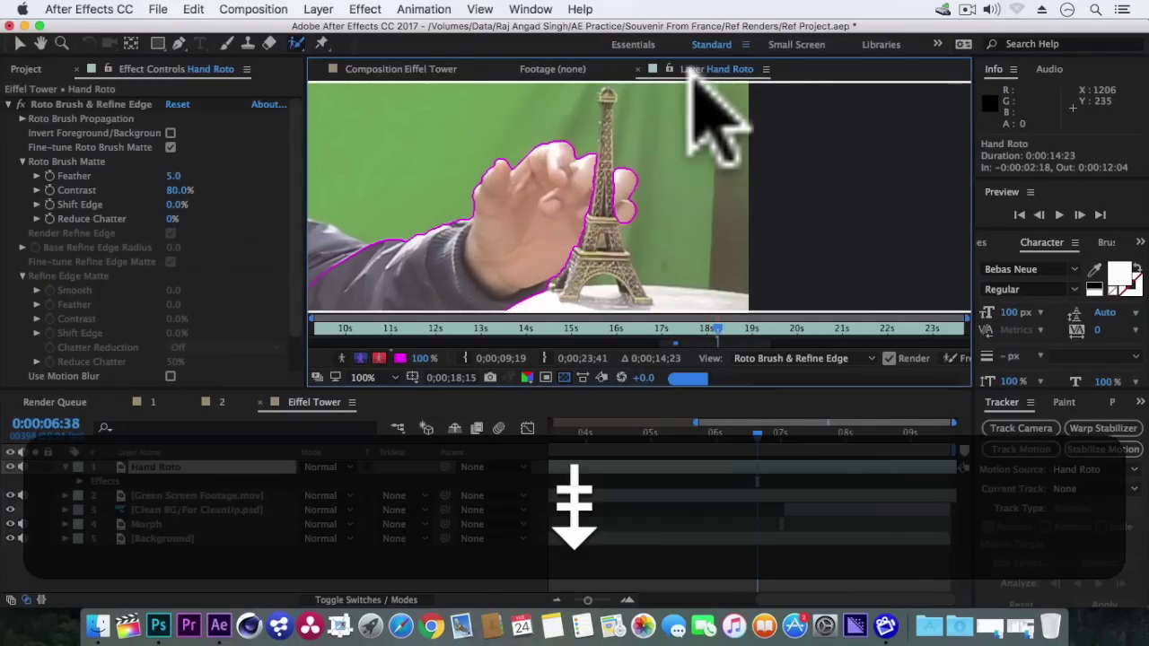
{"action": "key", "text": "alt"}
{"action": "key", "text": "Page_Down"}
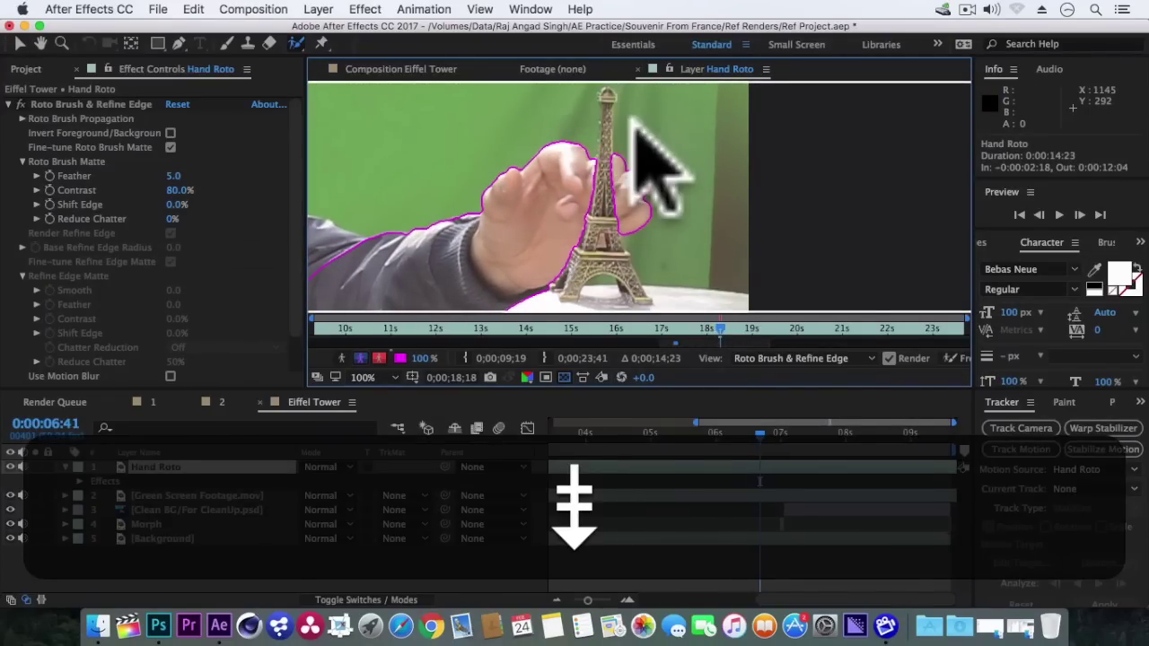
{"action": "key", "text": "Page_Down"}
{"action": "key", "text": "Page_Down"}
{"action": "key", "text": "Page_Down"}
{"action": "key", "text": "Page_Down"}
{"action": "key", "text": "Page_Down"}
{"action": "key", "text": "Page_Down"}
{"action": "key", "text": "Page_Down"}
{"action": "key", "text": "Page_Down"}
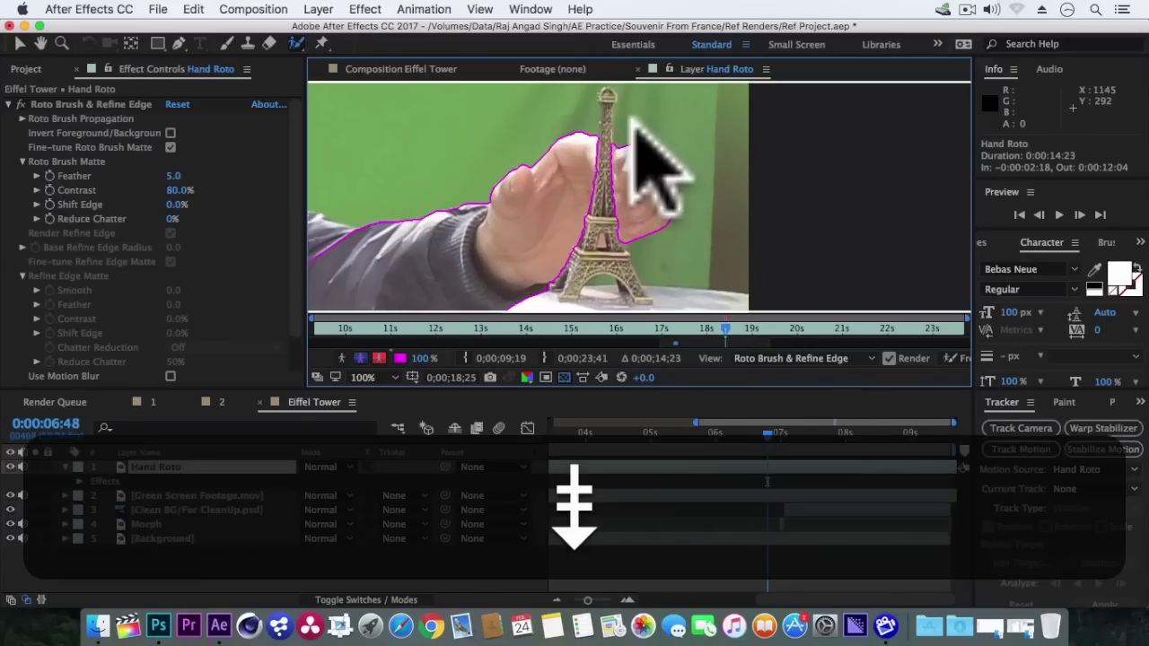
{"action": "key", "text": "Page_Down"}
{"action": "key", "text": "Page_Down"}
{"action": "key", "text": "Page_Down"}
{"action": "key", "text": "Page_Down"}
{"action": "key", "text": "Page_Down"}
{"action": "key", "text": "Page_Down"}
{"action": "key", "text": "Page_Down"}
{"action": "key", "text": "Page_Down"}
{"action": "key", "text": "Page_Down"}
{"action": "key", "text": "Page_Down"}
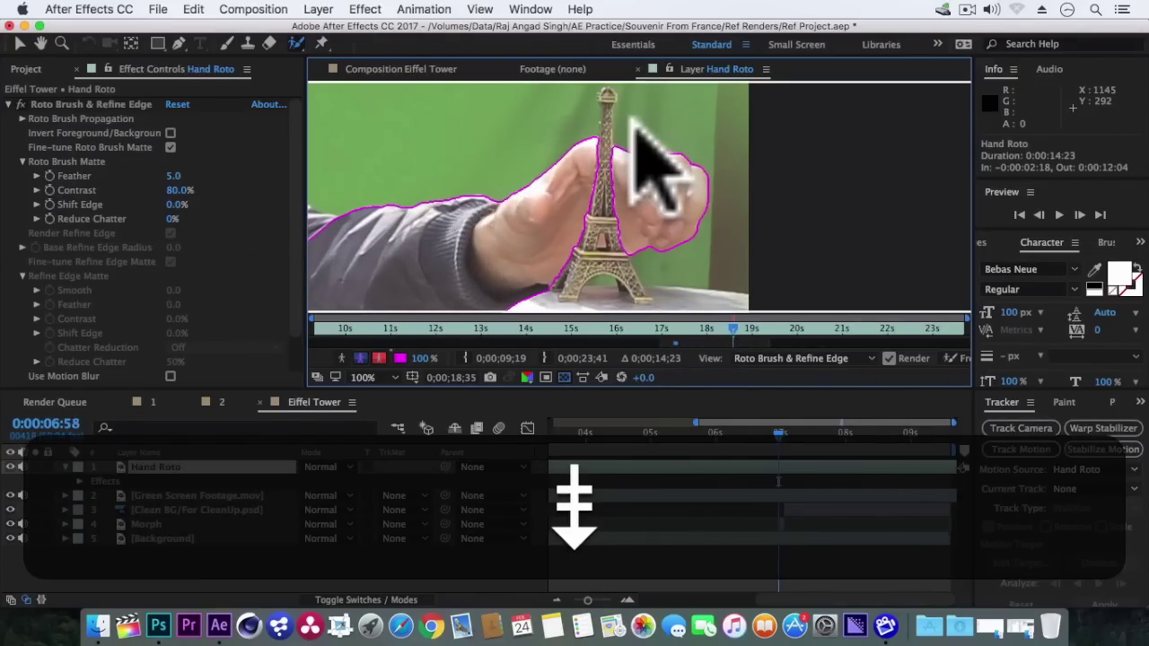
{"action": "key", "text": "Page_Down"}
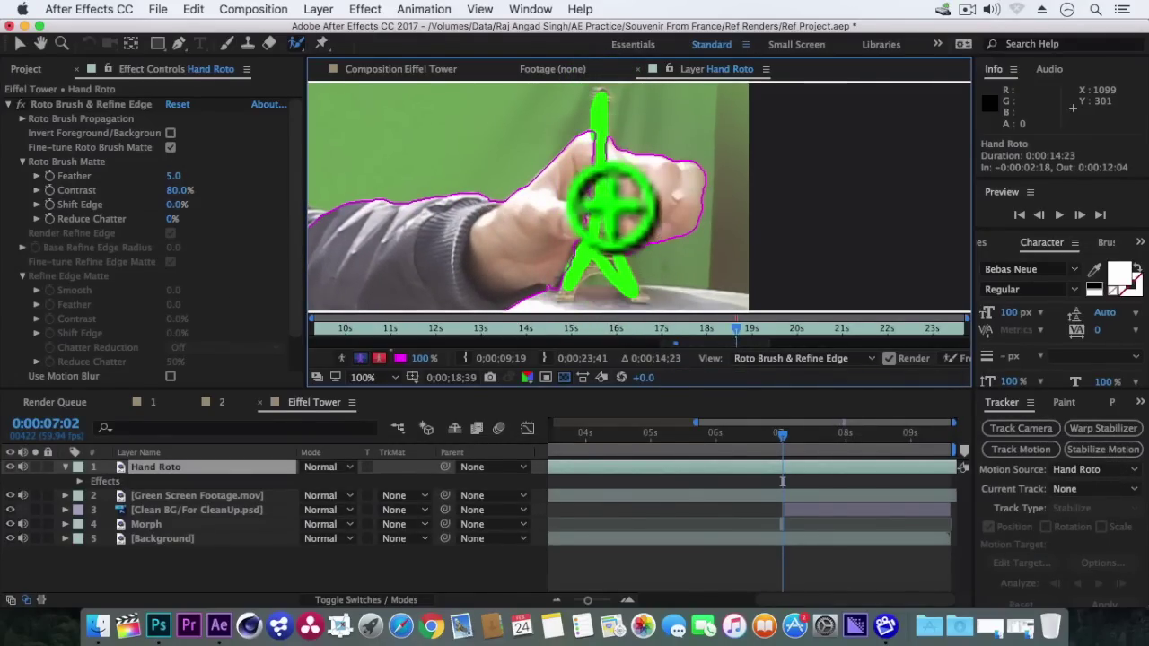
- Paint the Eiffel Tower into the hand's Roto Brush matte and subtract the excess background
{"action": "left_click_drag", "start_coordinate": [610, 206], "coordinate": [602, 192]}
{"action": "key", "text": "alt"}
{"action": "mouse_move", "coordinate": [610, 282]}
{"action": "left_mouse_down"}
{"action": "mouse_move", "coordinate": [586, 303]}
{"action": "mouse_move", "coordinate": [685, 299]}
{"action": "mouse_move", "coordinate": [655, 284]}
{"action": "mouse_move", "coordinate": [709, 239]}
{"action": "left_mouse_up"}
{"action": "key", "text": "alt"}
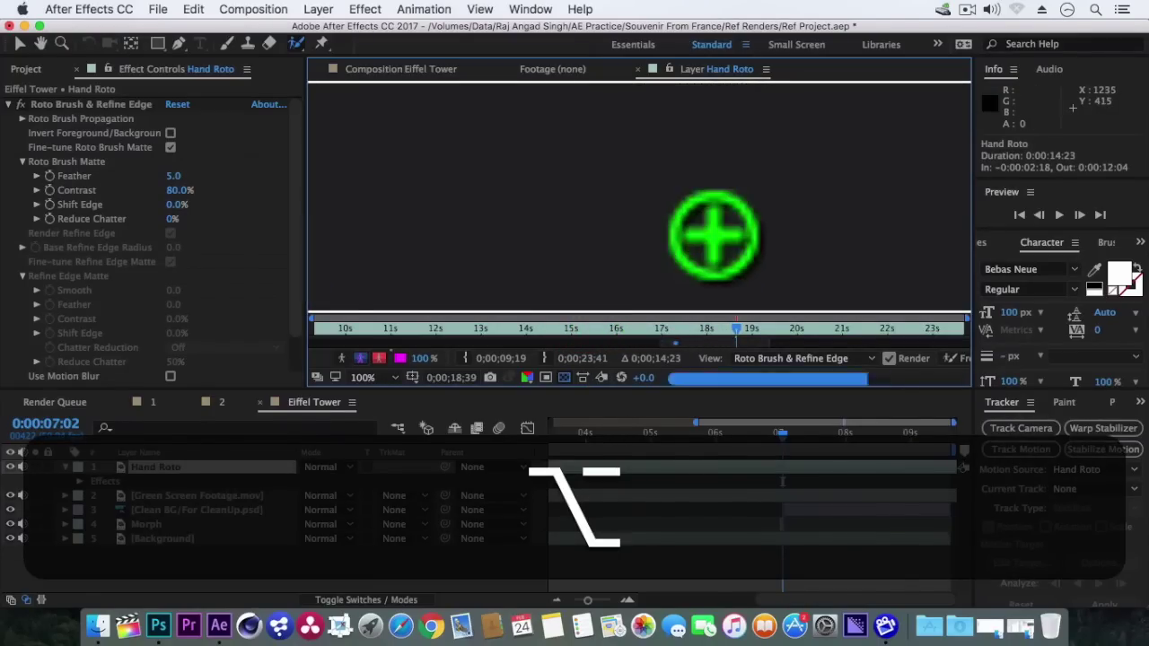
{"action": "key", "text": "alt"}
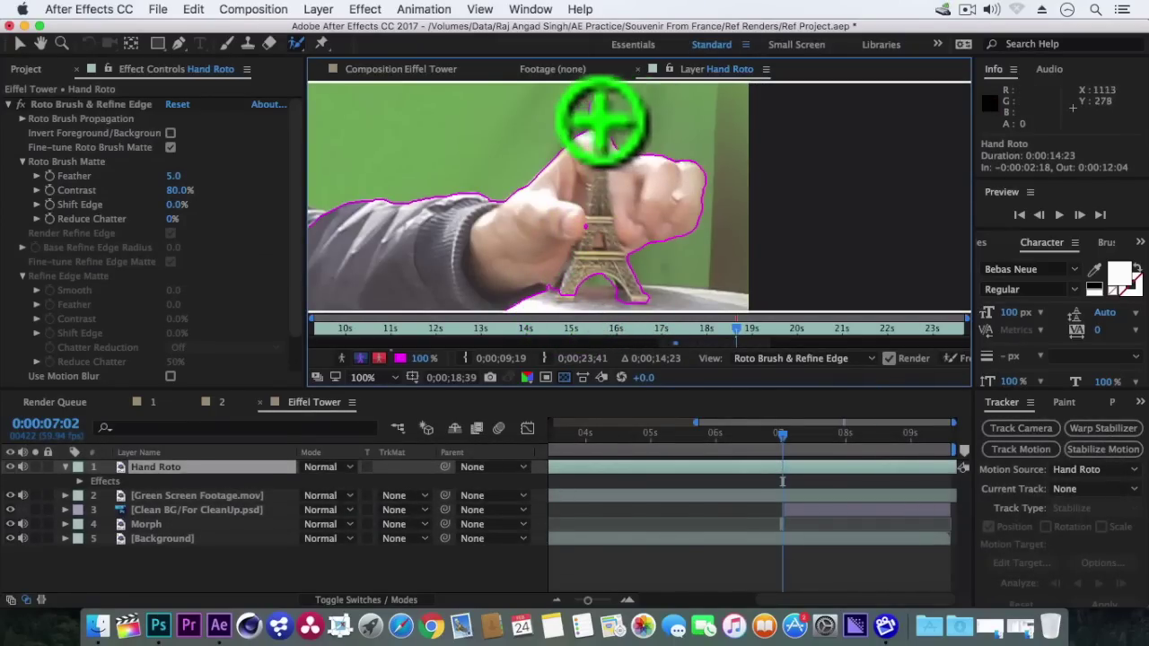
{"action": "key", "text": "alt"}
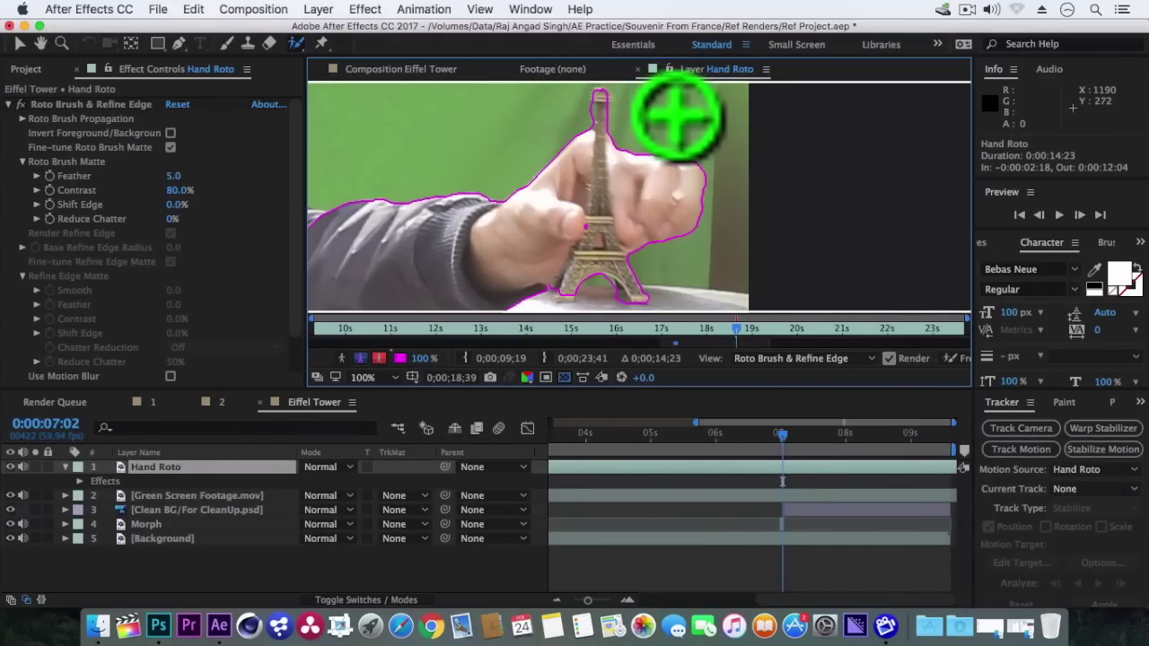
- Advance the Roto Brush matte frame by frame through the hand motion past 0:00:07:05, viewing at 50%
{"action": "key", "text": "Page_Down"}
{"action": "key", "text": "Page_Down"}
{"action": "key", "text": "Page_Down"}
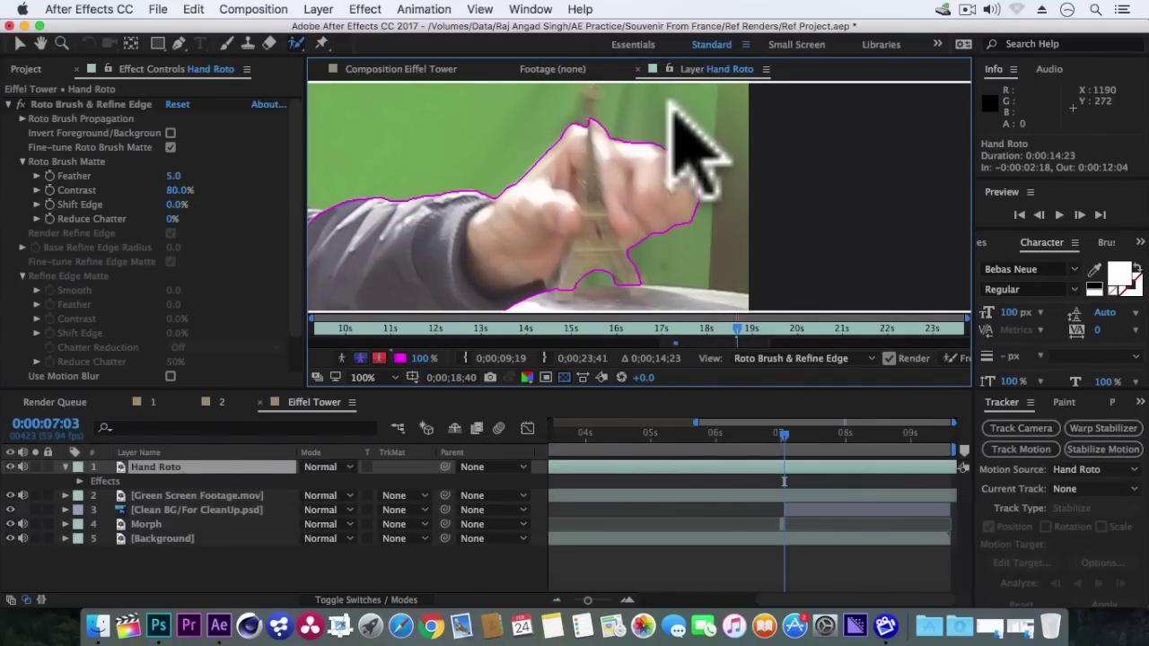
{"action": "key", "text": "alt"}
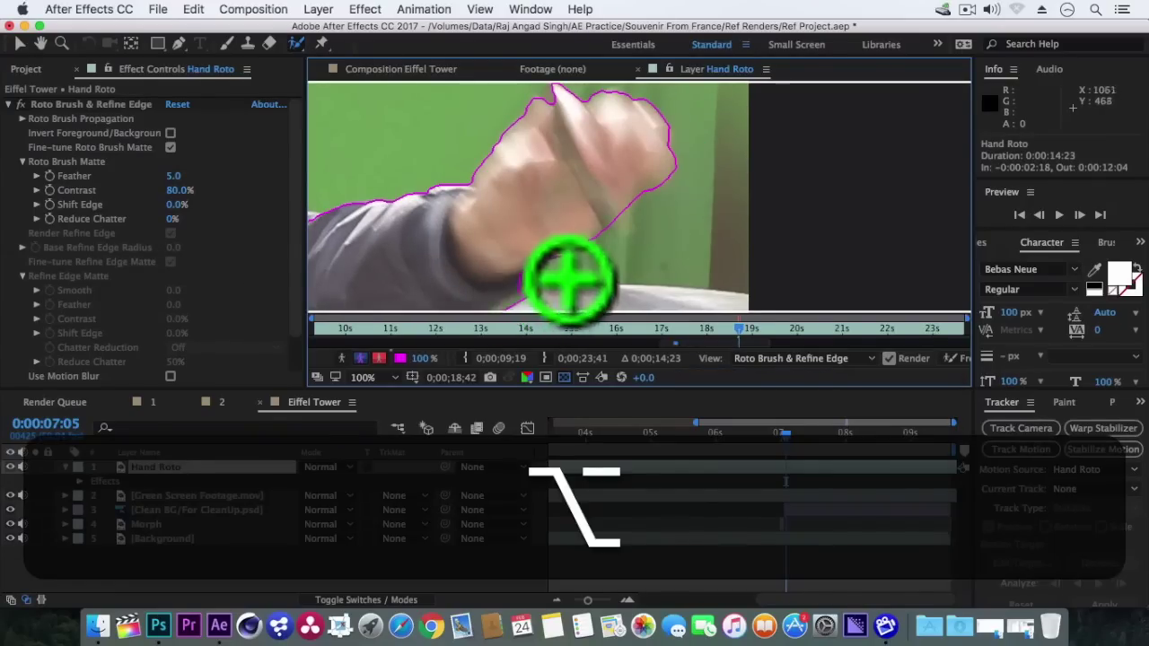
{"action": "key", "text": "Page_Down"}
{"action": "key", "text": "Page_Down"}
{"action": "key", "text": "comma"}
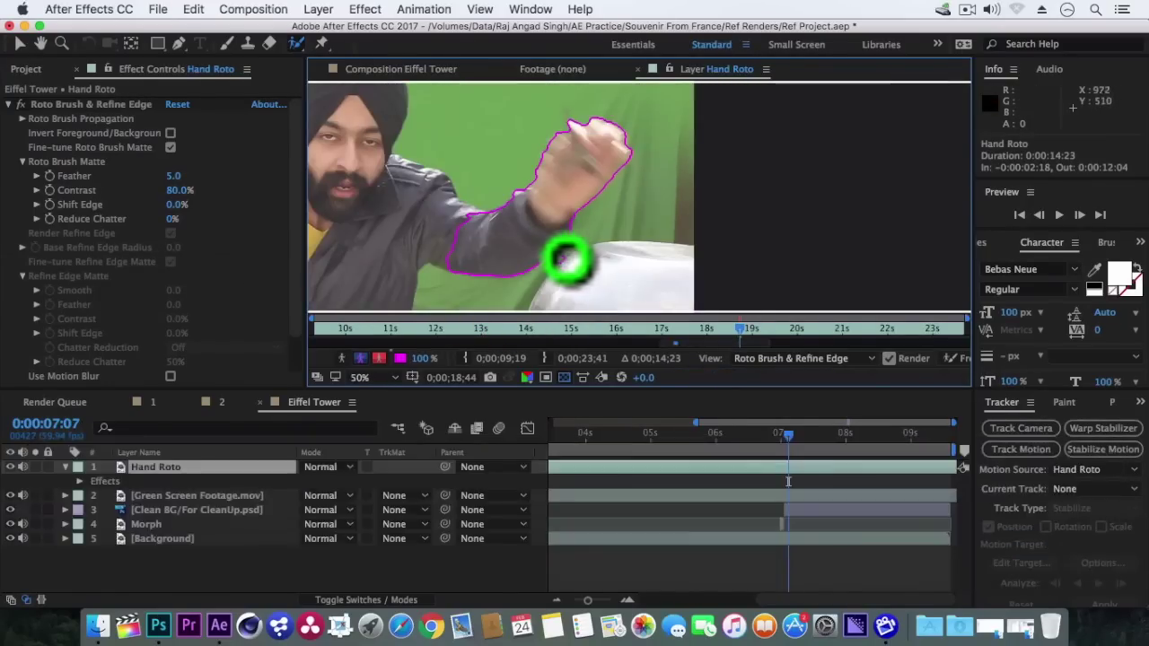
{"action": "key", "text": "Page_Down"}
{"action": "key", "text": "Page_Down"}
{"action": "key", "text": "Page_Down"}
{"action": "key", "text": "Page_Down"}
{"action": "key", "text": "Page_Down"}
{"action": "key", "text": "Page_Down"}
{"action": "key", "text": "Page_Down"}
{"action": "key", "text": "Page_Down"}
{"action": "key", "text": "Page_Down"}
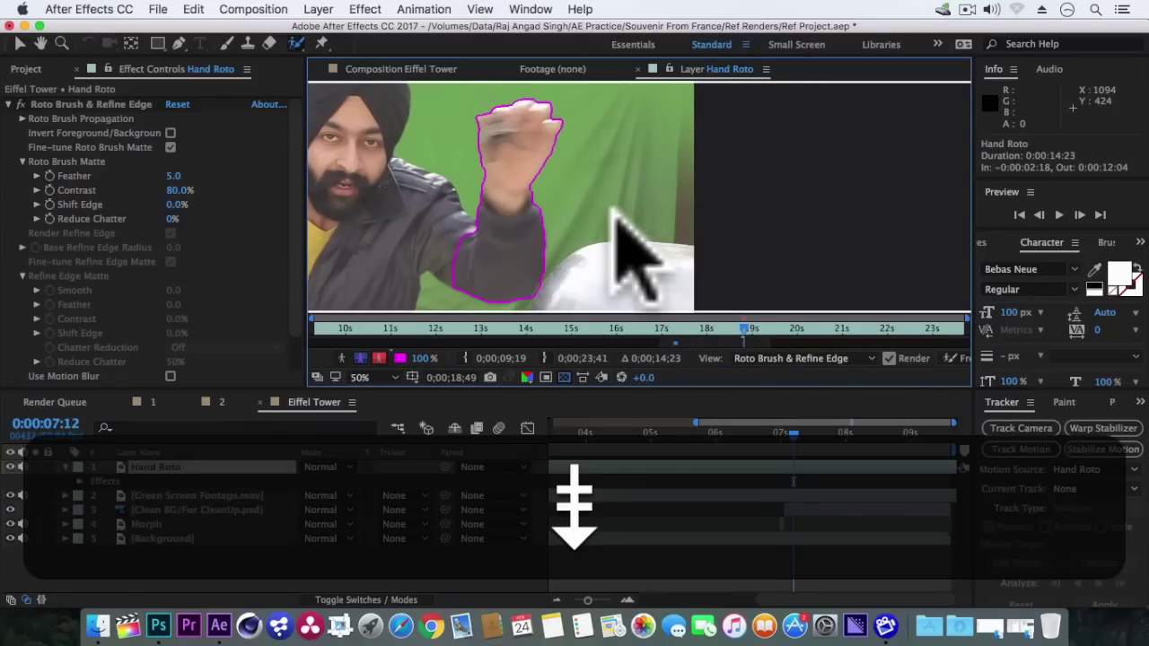
{"action": "key", "text": "Page_Down"}
{"action": "key", "text": "Page_Down"}
{"action": "key", "text": "Page_Down"}
{"action": "key", "text": "Page_Down"}
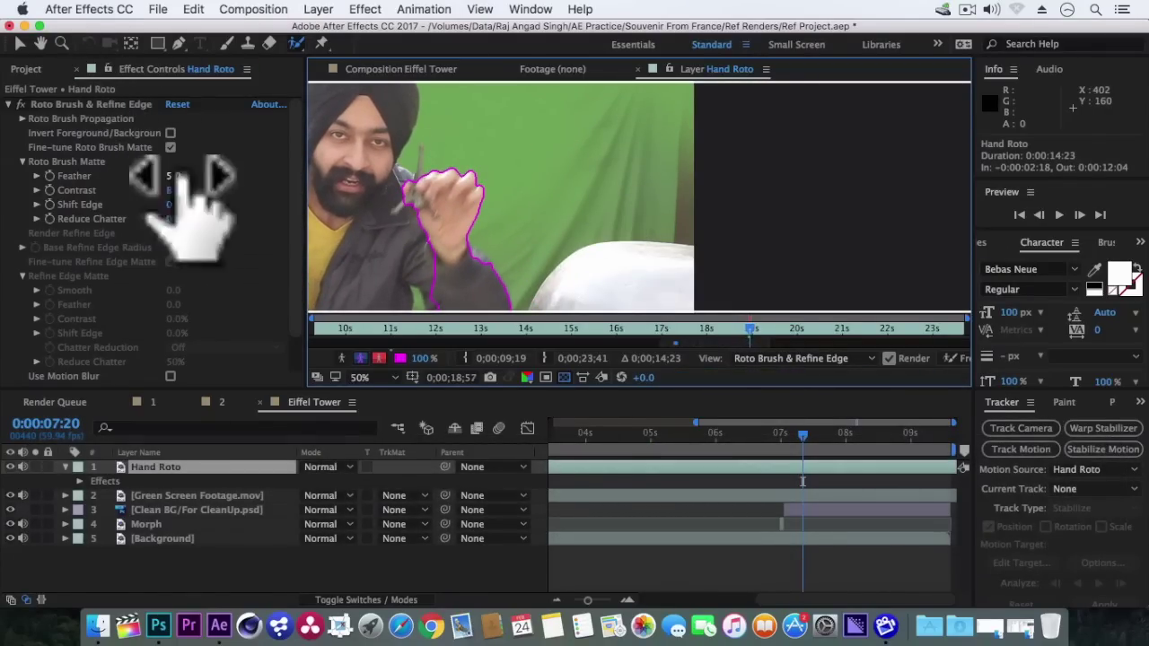
- Set the Roto Brush matte feather to 15
{"action": "left_click", "coordinate": [173, 176]}
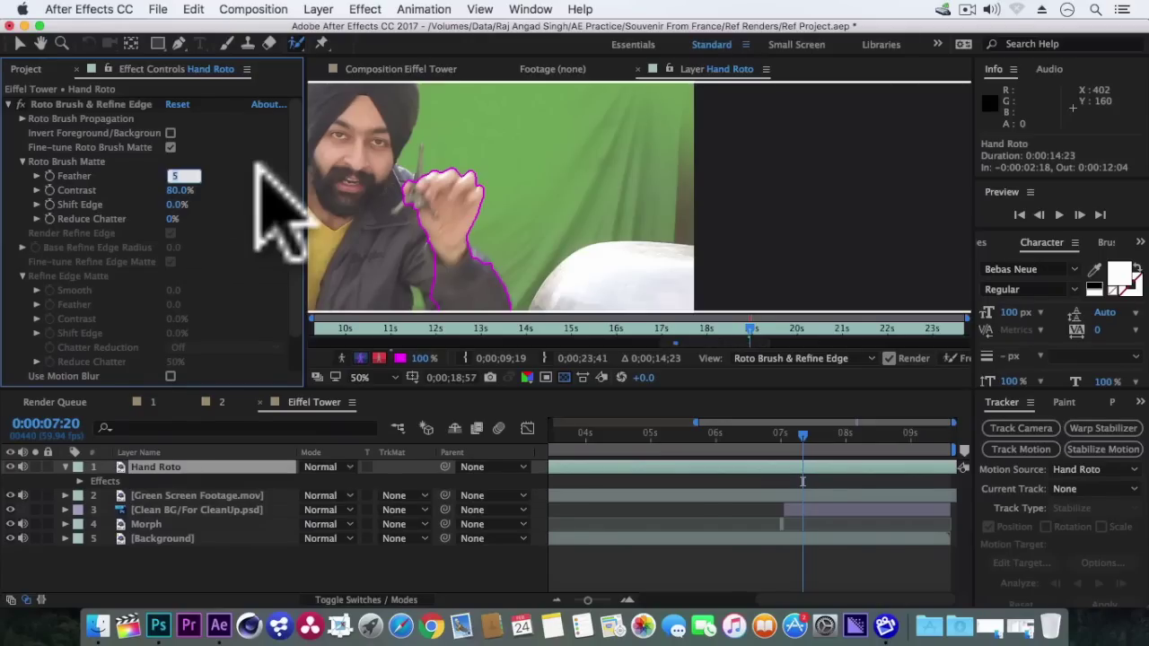
{"action": "type", "text": "15"}
{"action": "key", "text": "Return"}
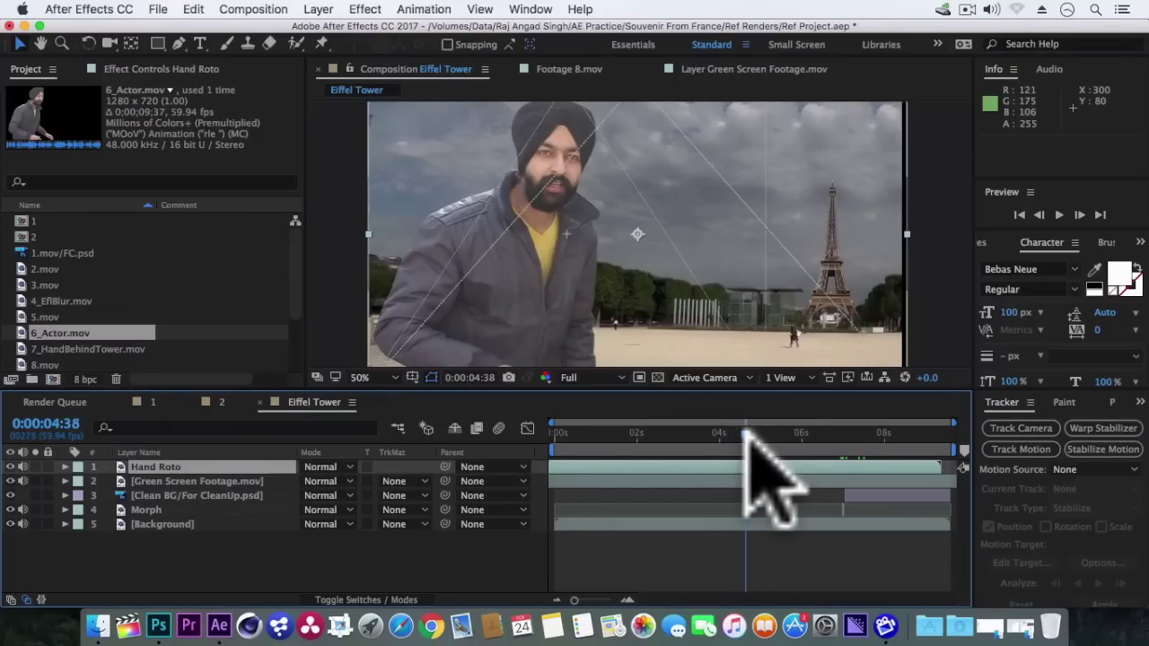
- Pre-compose all five layers into Pre-comp 1 and return to the start
{"action": "left_click_drag", "start_coordinate": [178, 560], "coordinate": [211, 460]}
{"action": "right_click", "coordinate": [216, 462]}
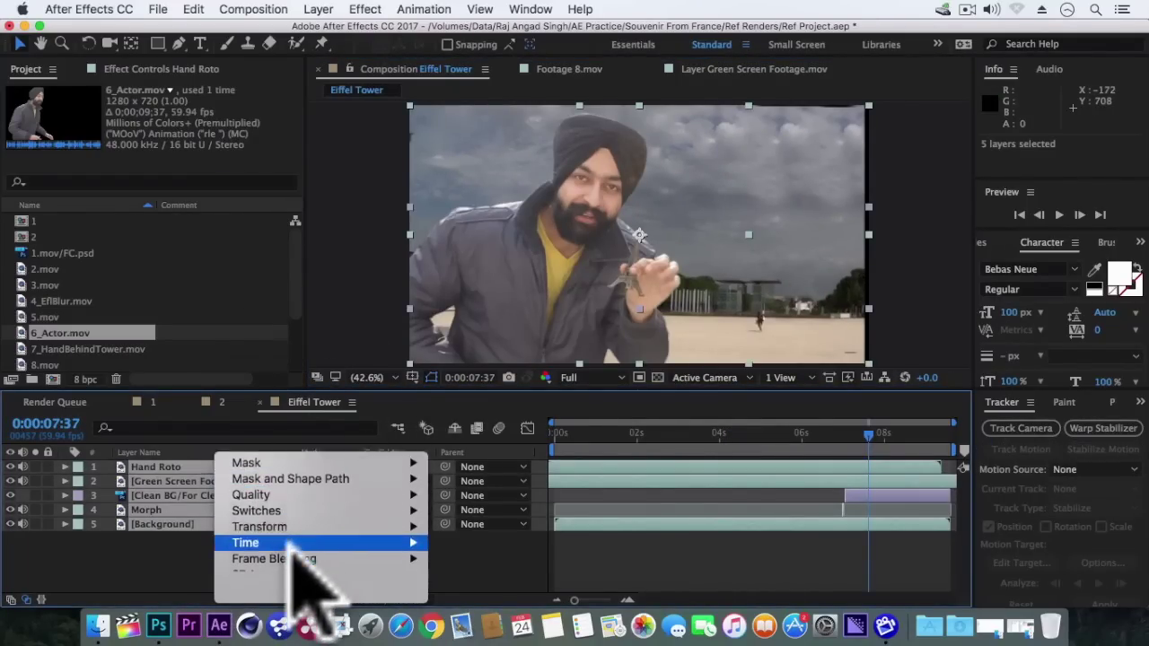
{"action": "left_click", "coordinate": [286, 463]}
{"action": "key", "text": "Return"}
{"action": "left_click", "coordinate": [554, 432]}
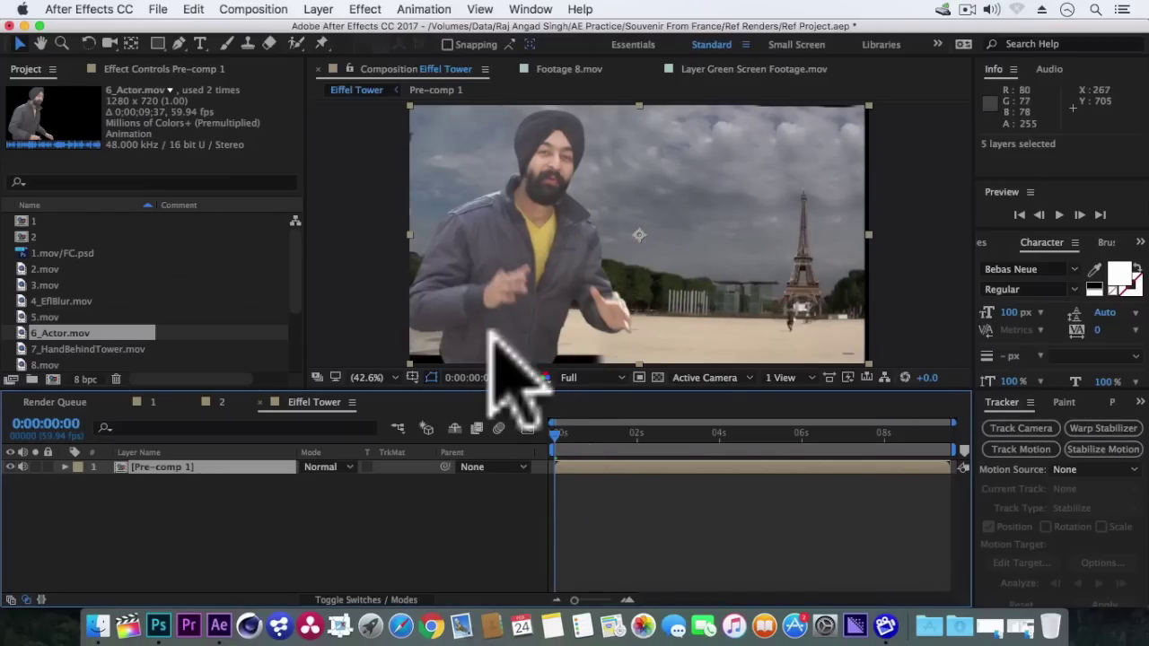
- Apply the Real Camera Shake.2 preset to Pre-comp 1 and add Boundary_00639.png above it
{"action": "left_click", "coordinate": [981, 242]}
{"action": "left_click", "coordinate": [1032, 260]}
{"action": "type", "text": "rea"}
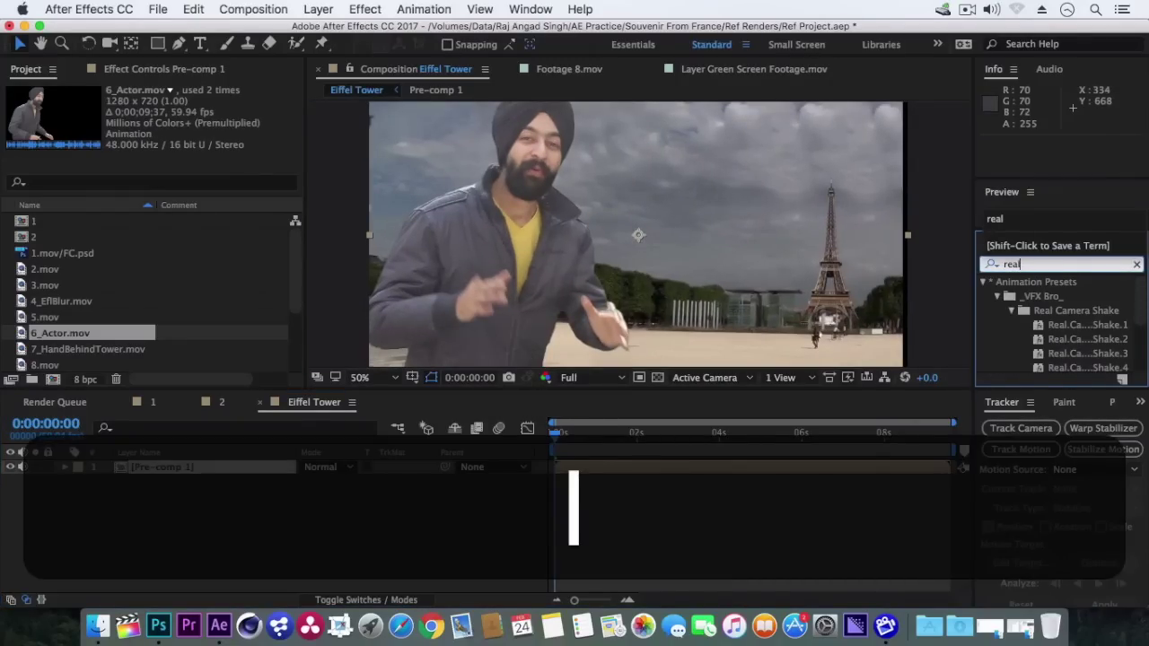
{"action": "type", "text": "l"}
{"action": "left_click_drag", "start_coordinate": [1046, 338], "coordinate": [567, 467]}
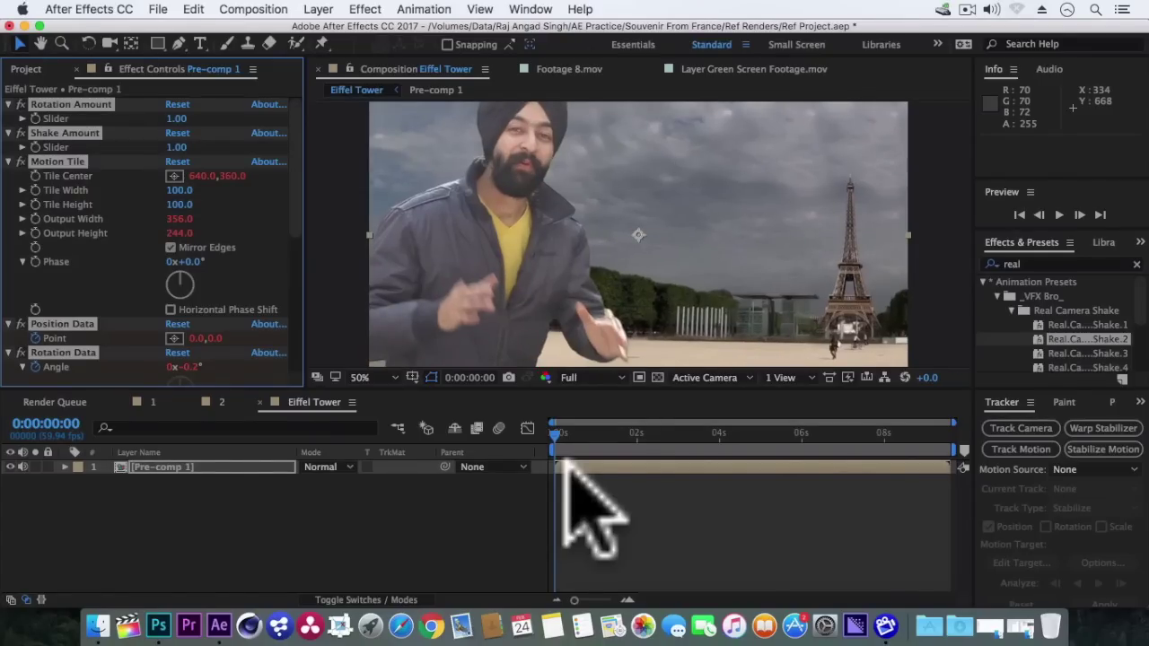
{"action": "left_click", "coordinate": [26, 69]}
{"action": "left_click_drag", "start_coordinate": [81, 284], "coordinate": [574, 467]}
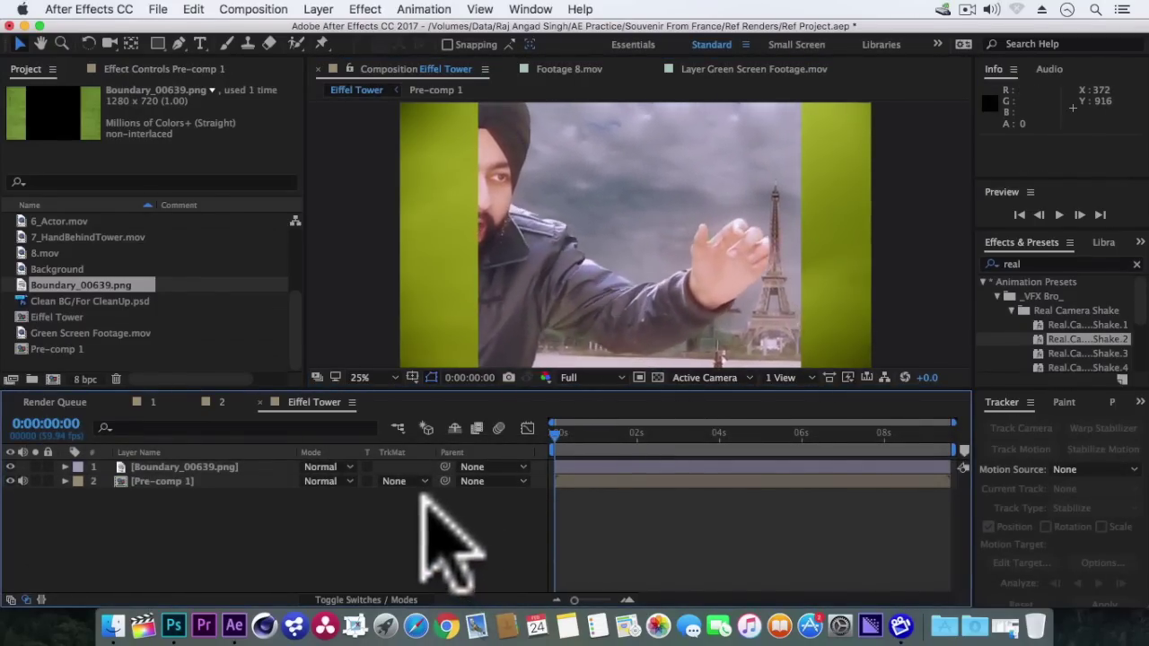
- Switch the menu-bar clock to display the date and time digitally
{"action": "left_click", "coordinate": [1066, 9]}
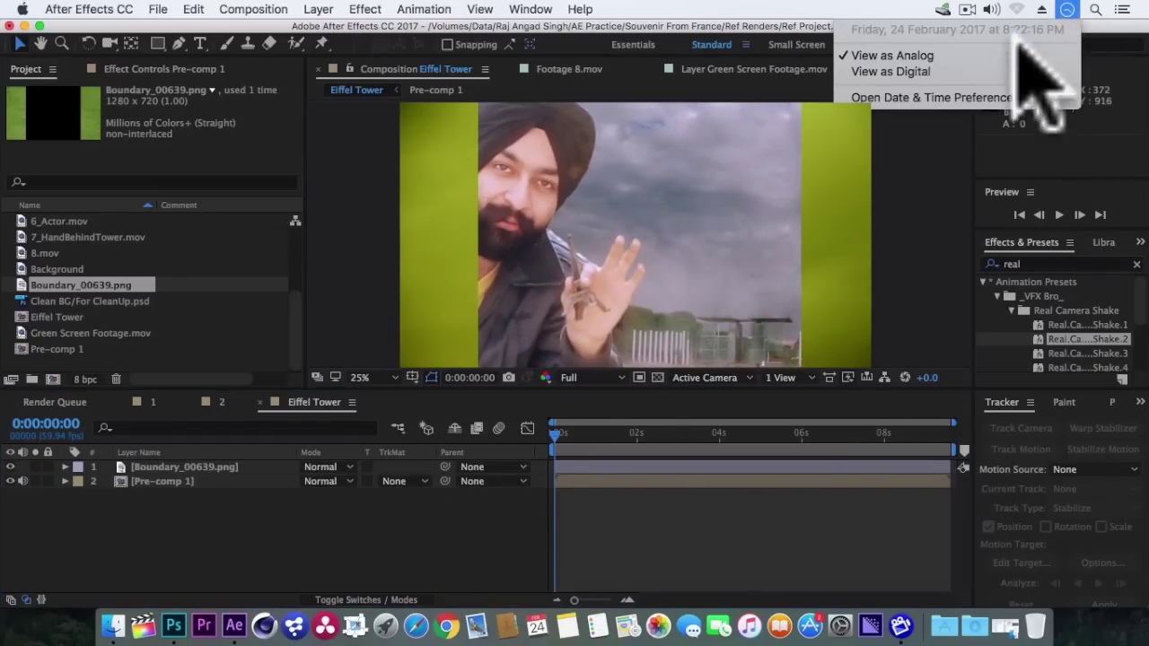
{"action": "left_click", "coordinate": [1003, 71]}
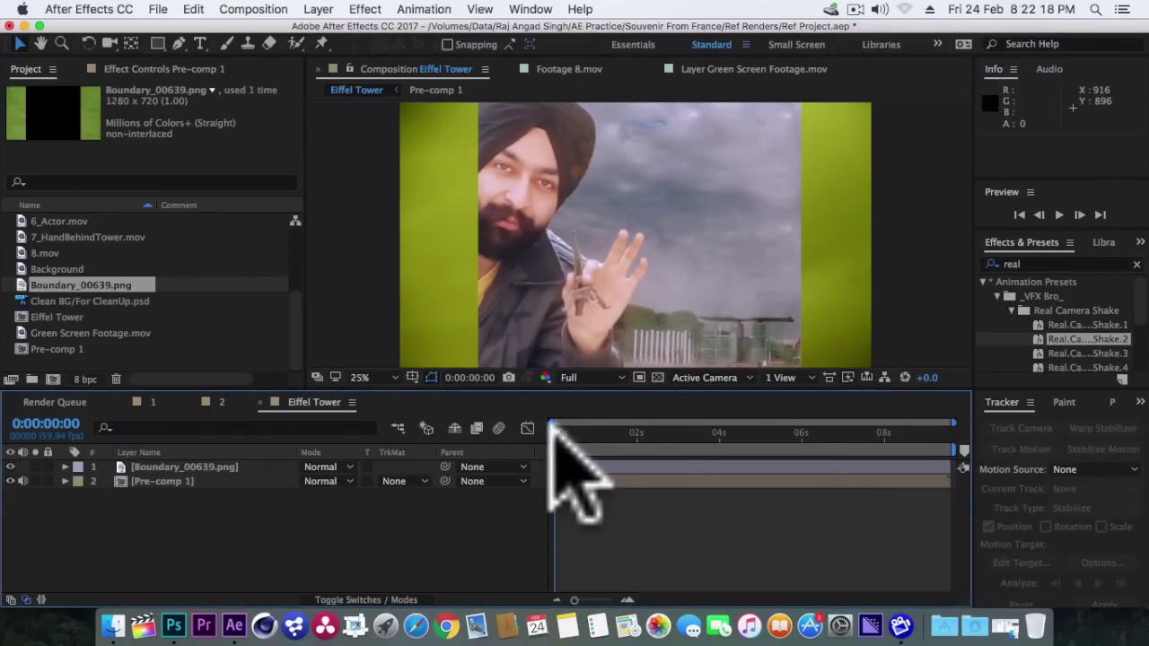